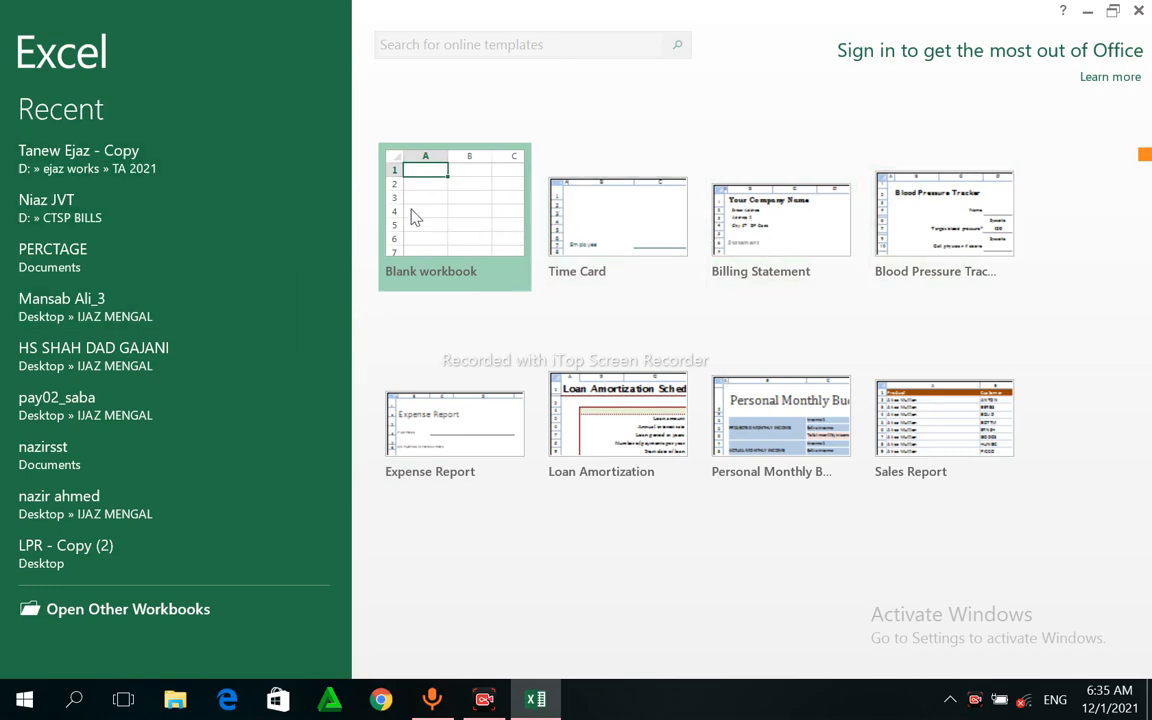
Create a blank workbook and select cell B2
{"action": "left_click", "coordinate": [459, 224]}
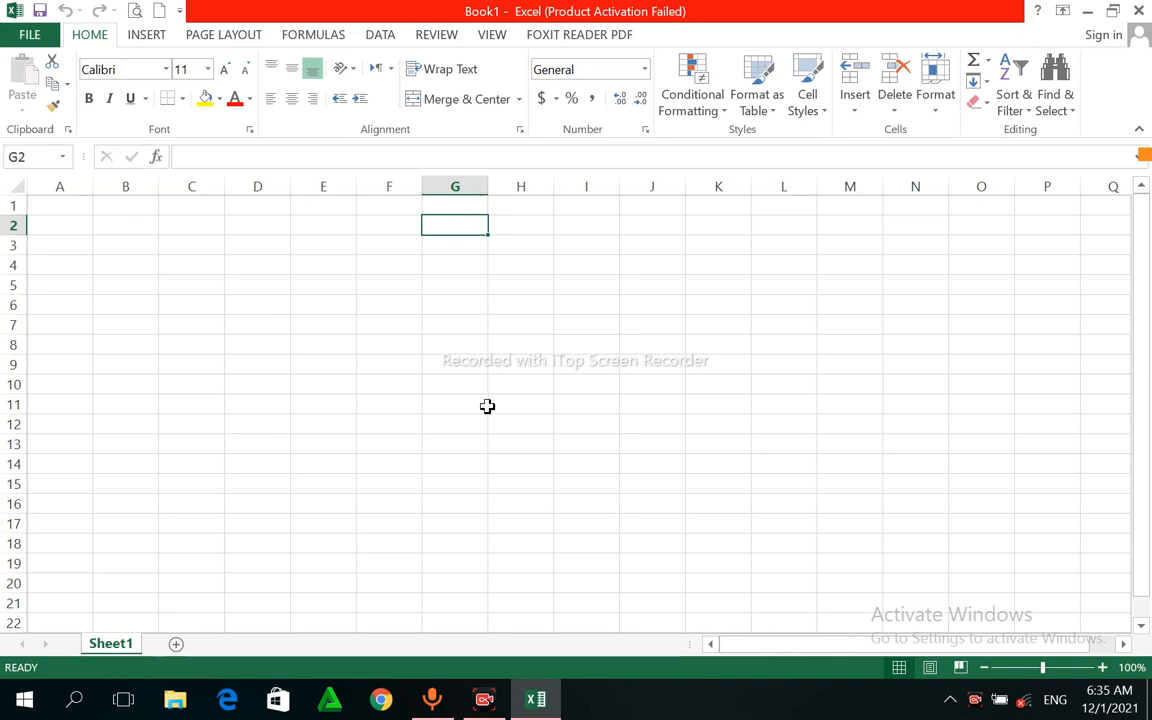
{"action": "left_click", "coordinate": [121, 225]}
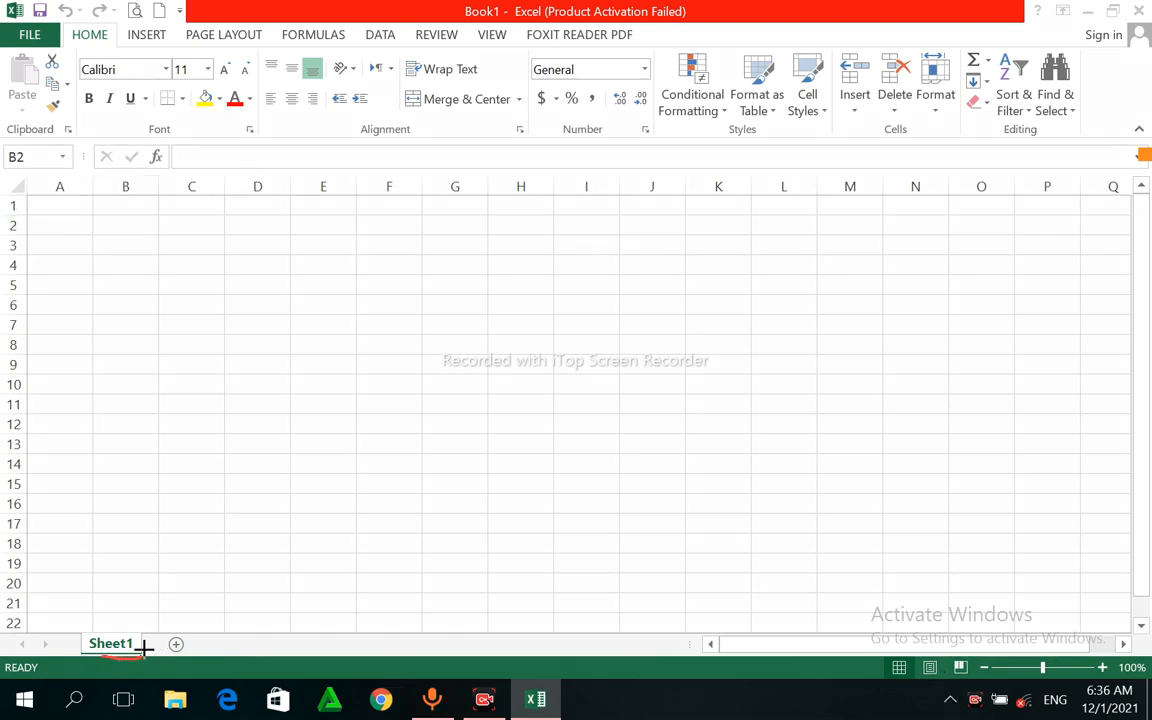
{"action": "mouse_move", "coordinate": [144, 648]}
{"action": "left_mouse_down"}
{"action": "mouse_move", "coordinate": [118, 617]}
{"action": "mouse_move", "coordinate": [75, 630]}
{"action": "mouse_move", "coordinate": [85, 658]}
{"action": "mouse_move", "coordinate": [110, 654]}
{"action": "left_mouse_up"}
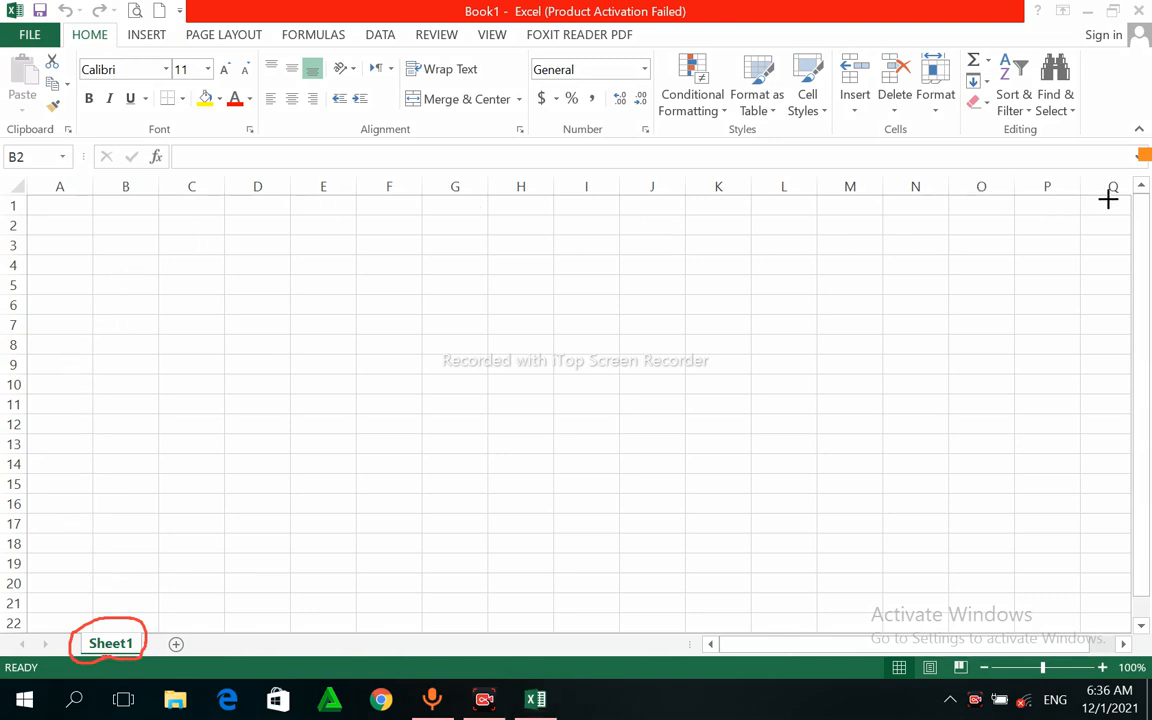
{"action": "left_click_drag", "start_coordinate": [1115, 186], "coordinate": [76, 178]}
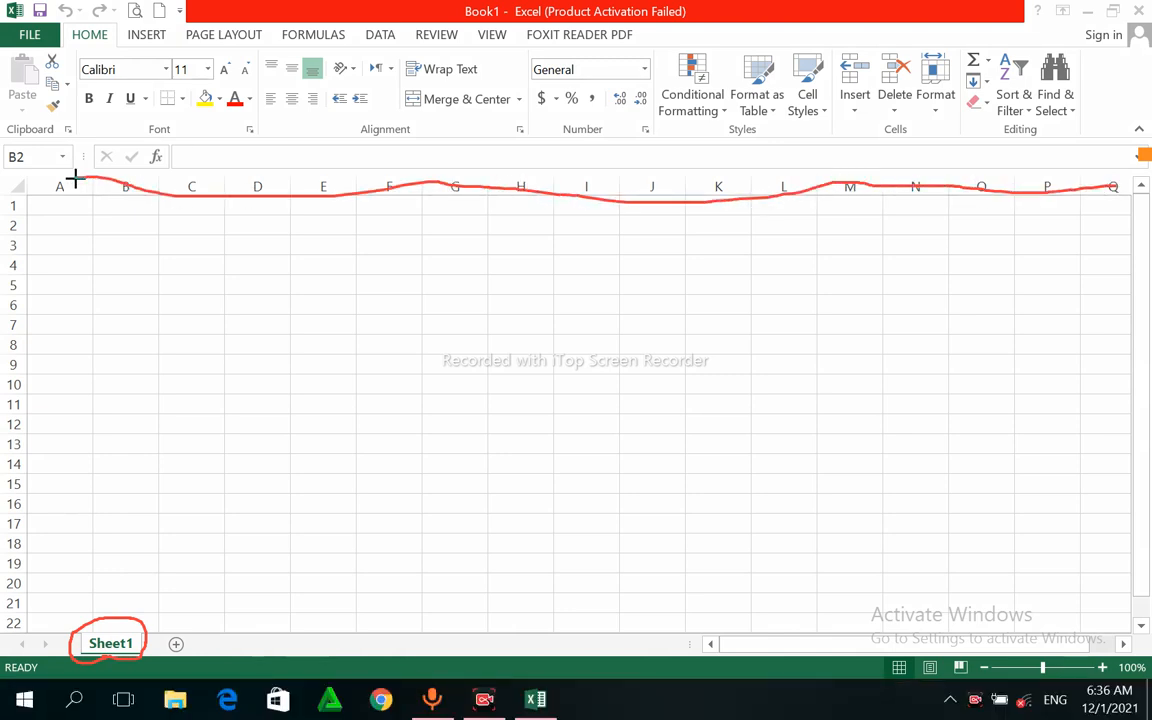
{"action": "left_click_drag", "start_coordinate": [23, 206], "coordinate": [22, 506]}
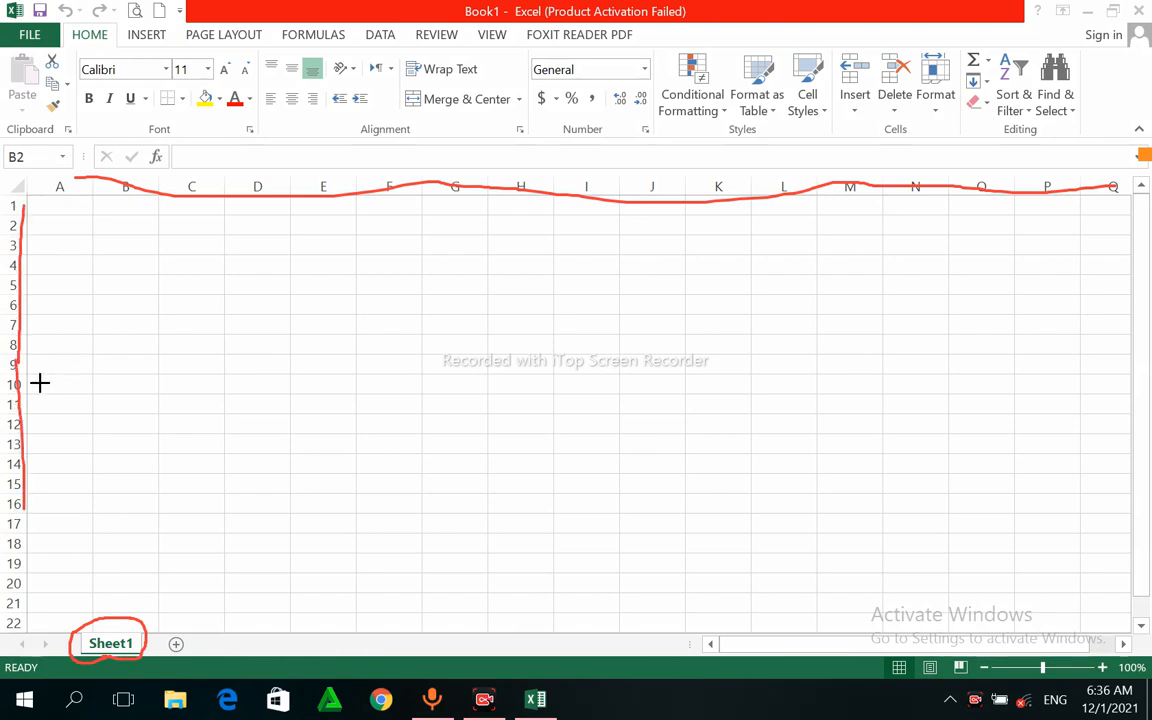
{"action": "left_click_drag", "start_coordinate": [39, 382], "coordinate": [107, 380]}
{"action": "left_click_drag", "start_coordinate": [76, 186], "coordinate": [79, 257]}
{"action": "left_click_drag", "start_coordinate": [126, 186], "coordinate": [128, 263]}
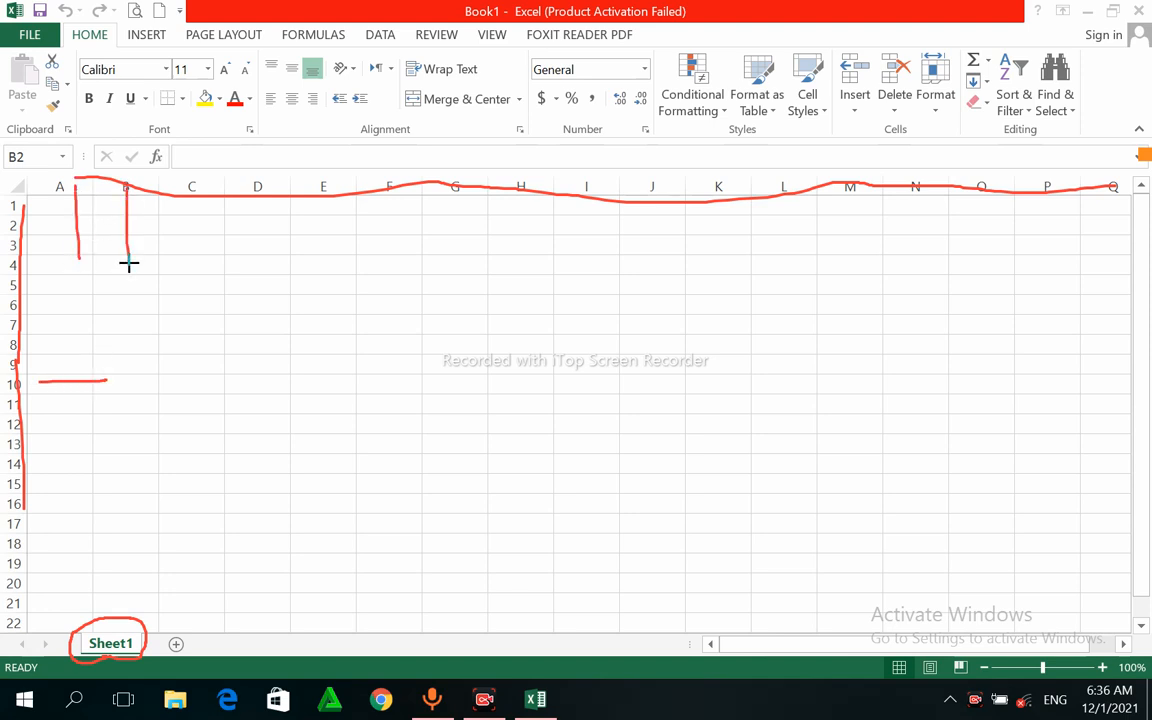
{"action": "left_click_drag", "start_coordinate": [195, 184], "coordinate": [200, 251]}
{"action": "left_click_drag", "start_coordinate": [269, 184], "coordinate": [269, 242]}
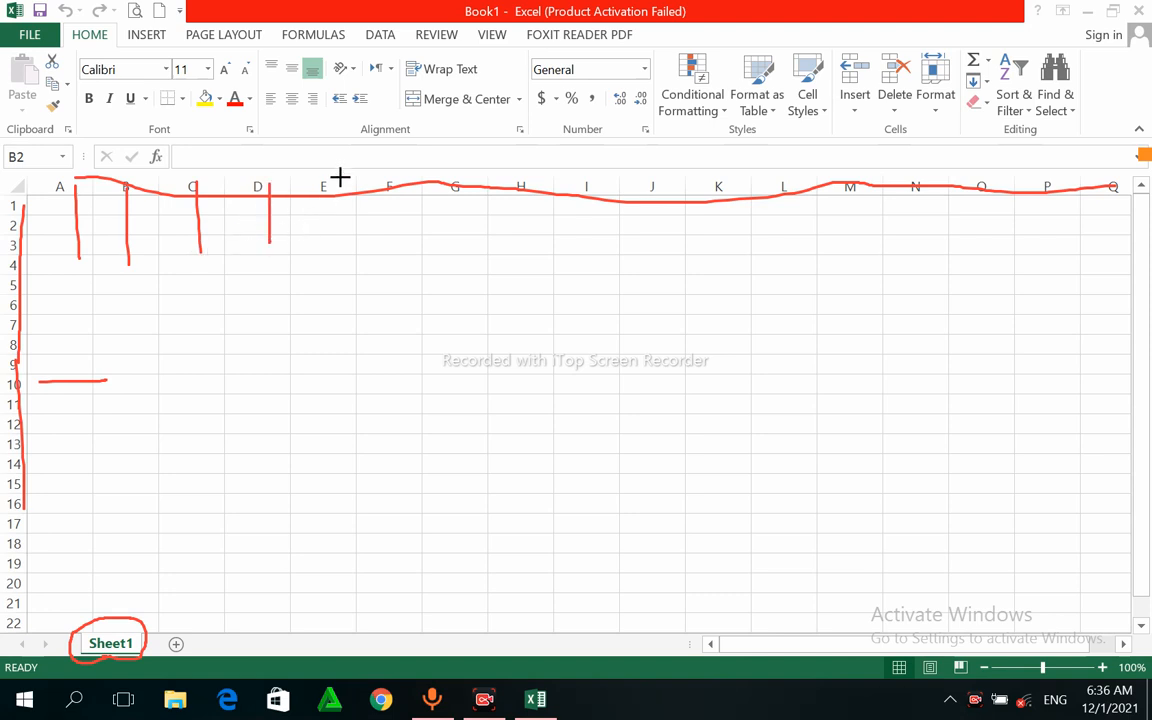
{"action": "left_click_drag", "start_coordinate": [336, 188], "coordinate": [336, 254]}
{"action": "left_click_drag", "start_coordinate": [59, 400], "coordinate": [110, 399]}
{"action": "mouse_move", "coordinate": [46, 429]}
{"action": "left_mouse_down"}
{"action": "mouse_move", "coordinate": [87, 424]}
{"action": "mouse_move", "coordinate": [108, 437]}
{"action": "left_mouse_up"}
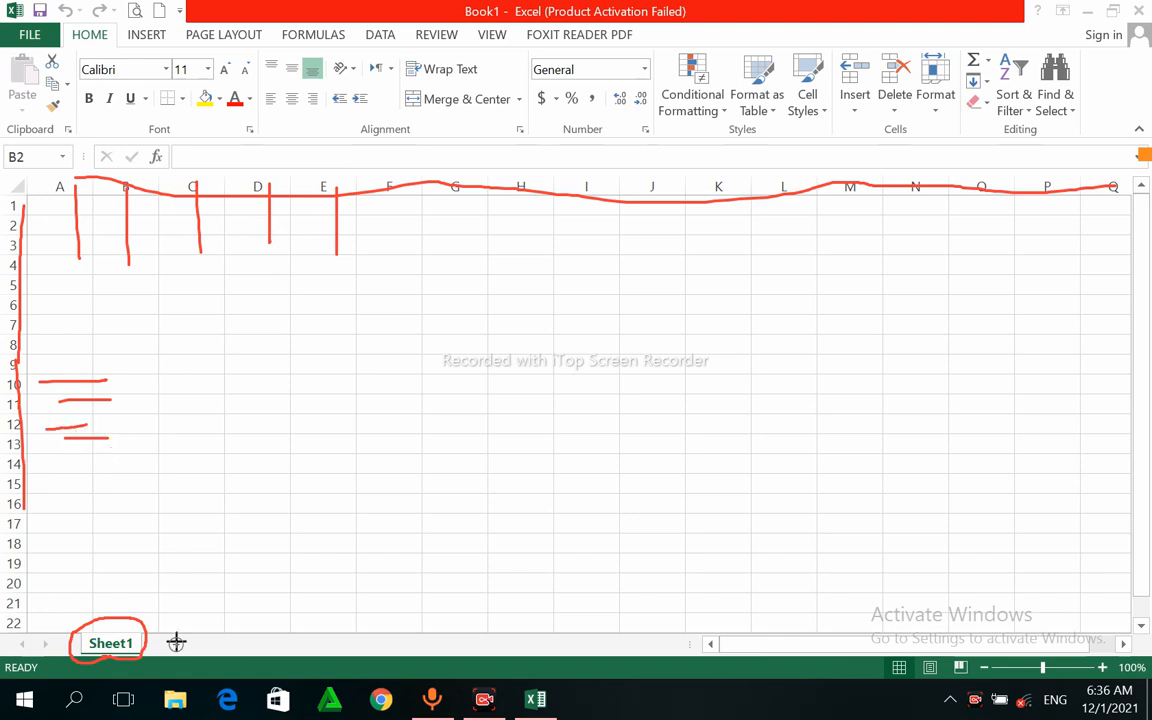
{"action": "mouse_move", "coordinate": [123, 626]}
{"action": "left_mouse_down"}
{"action": "mouse_move", "coordinate": [75, 632]}
{"action": "mouse_move", "coordinate": [78, 652]}
{"action": "mouse_move", "coordinate": [115, 660]}
{"action": "mouse_move", "coordinate": [135, 648]}
{"action": "left_mouse_up"}
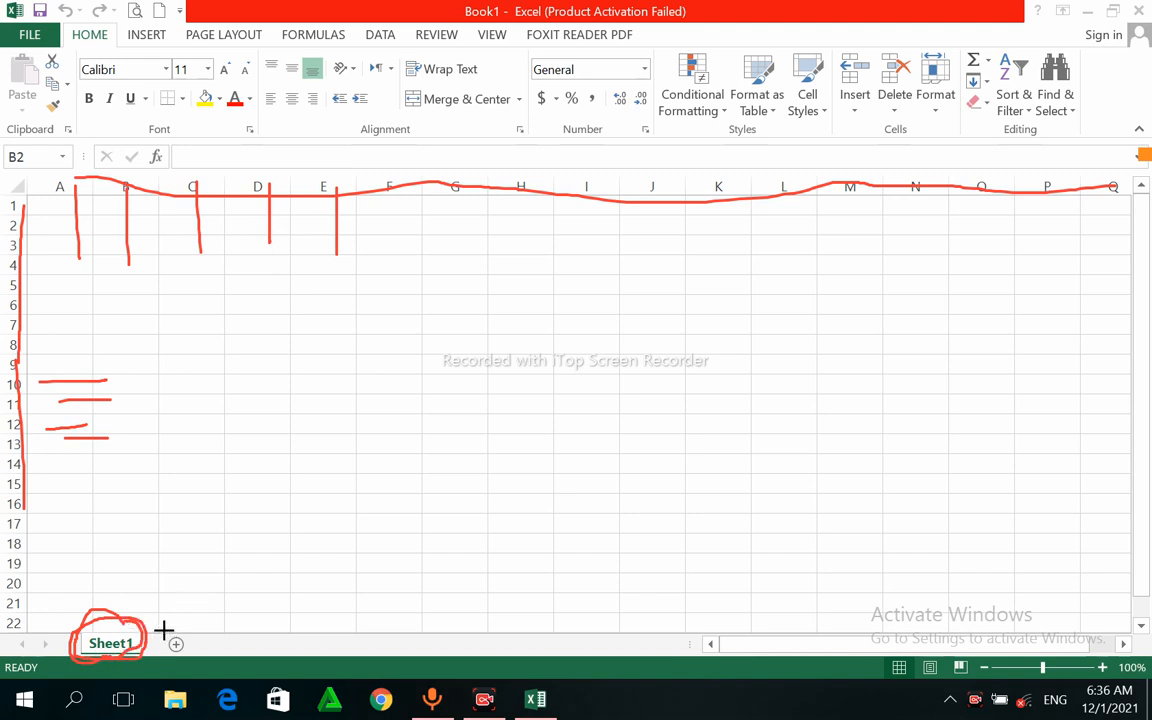
{"action": "mouse_move", "coordinate": [158, 643]}
{"action": "left_mouse_down"}
{"action": "mouse_move", "coordinate": [182, 662]}
{"action": "mouse_move", "coordinate": [193, 635]}
{"action": "mouse_move", "coordinate": [163, 627]}
{"action": "left_mouse_up"}
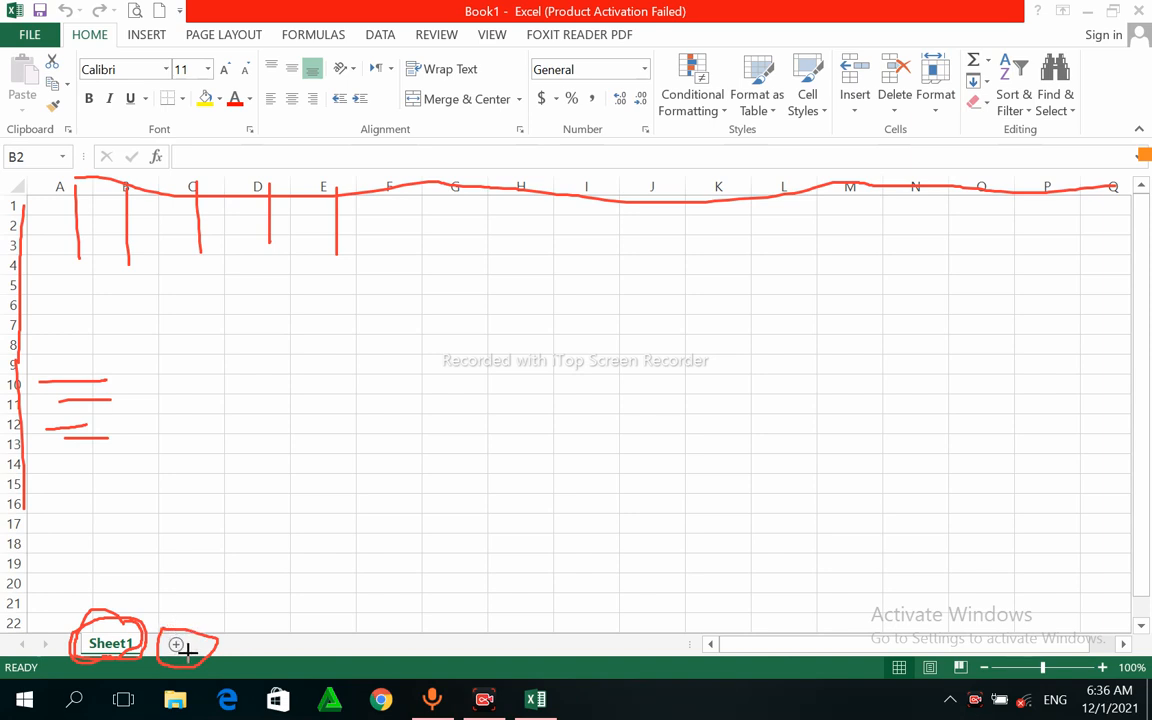
{"action": "left_click", "coordinate": [735, 670]}
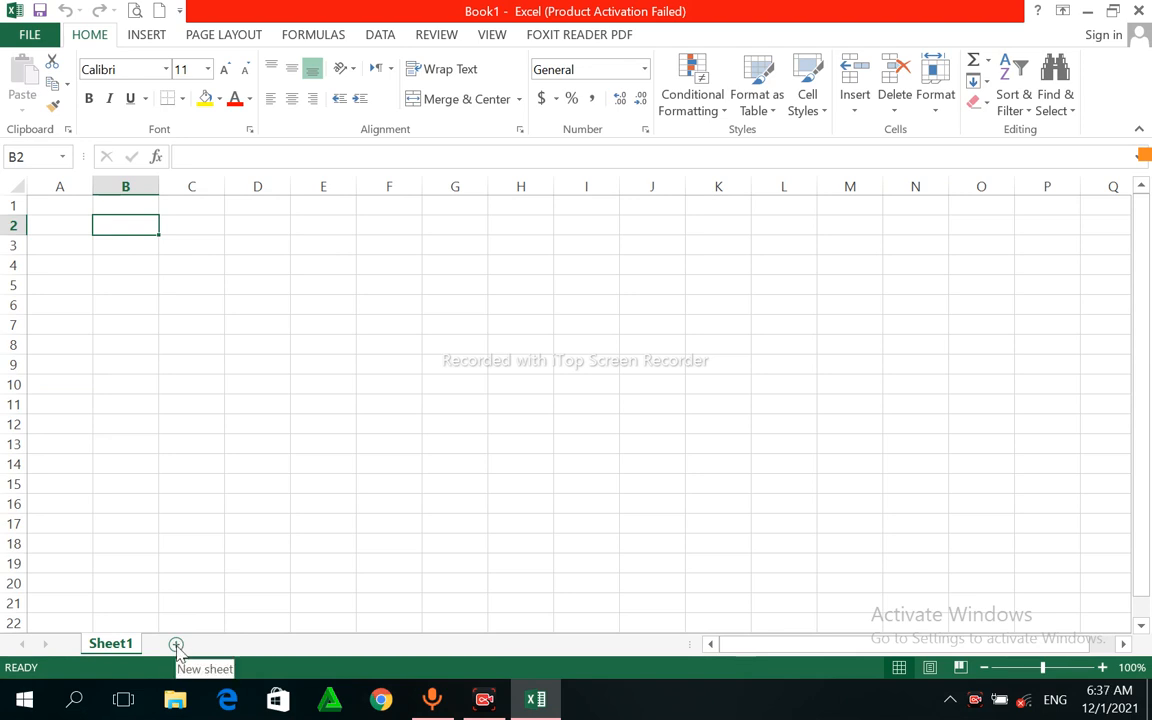
Add nine new worksheets, Sheet2 through Sheet10, and return to Sheet1
{"action": "left_click", "coordinate": [176, 644]}
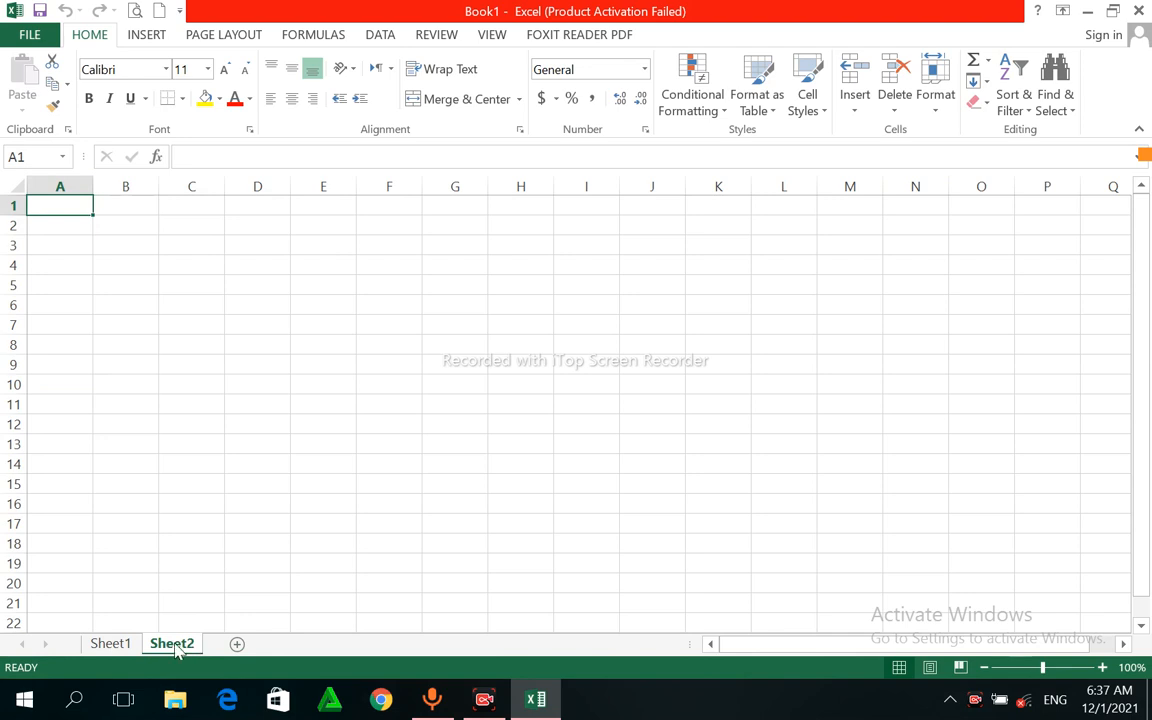
{"action": "left_click", "coordinate": [237, 644]}
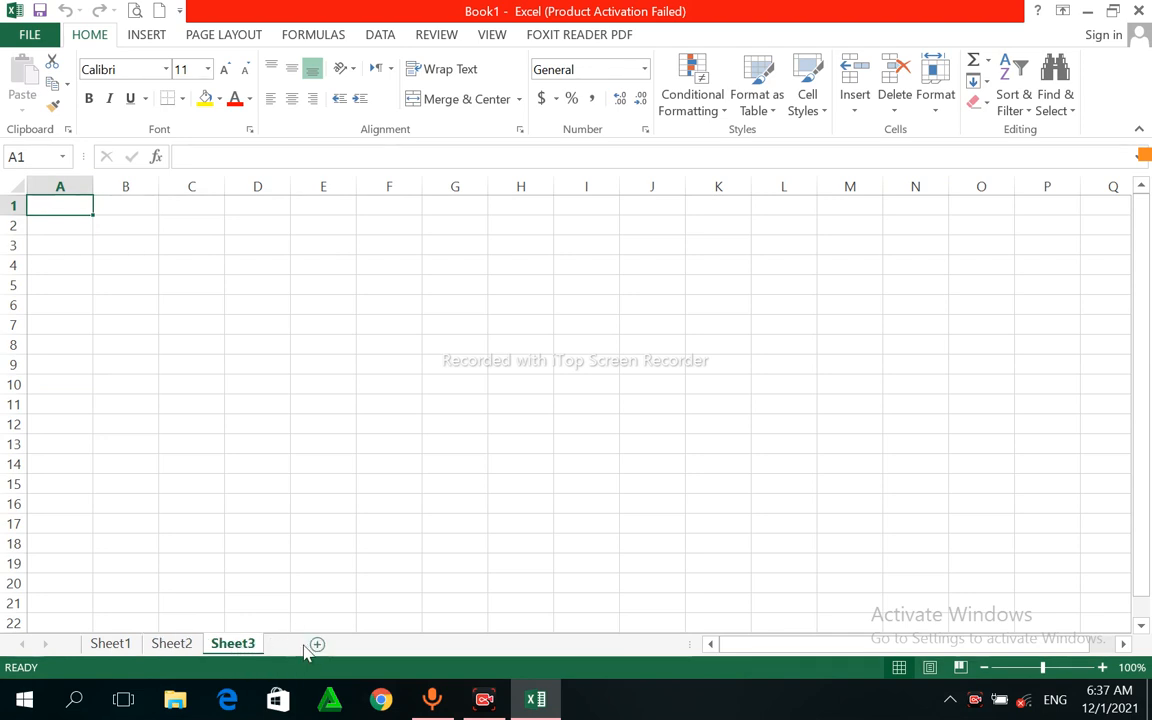
{"action": "left_click", "coordinate": [316, 644]}
{"action": "left_click", "coordinate": [359, 645]}
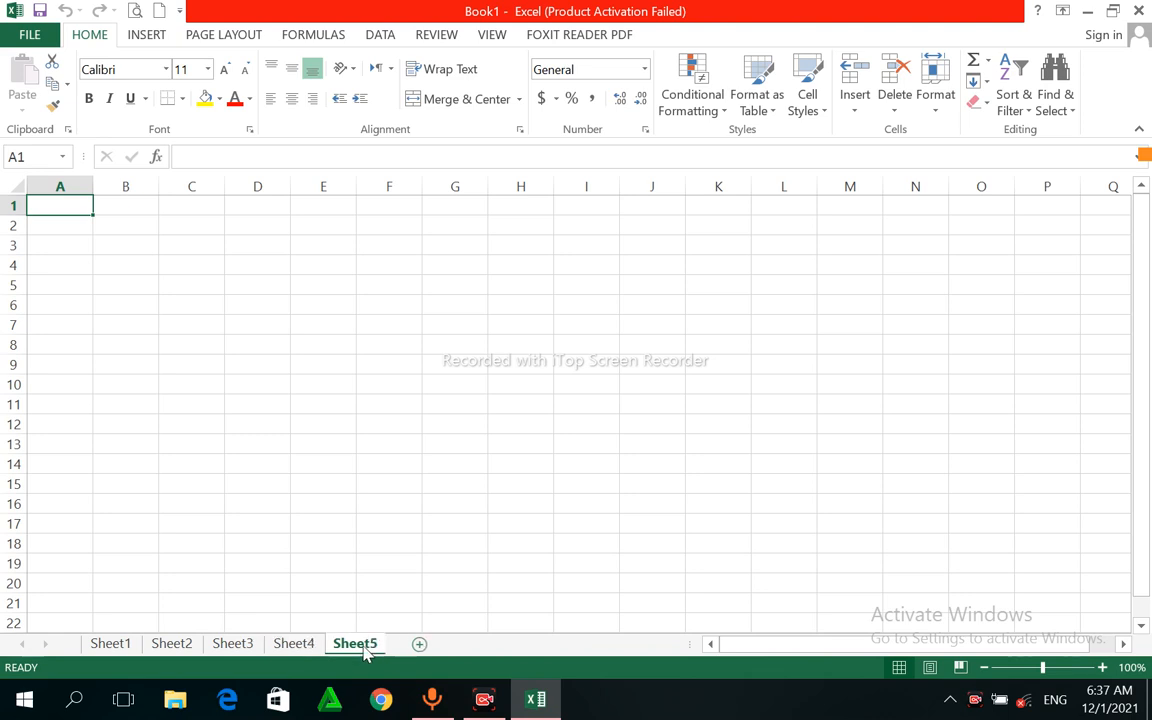
{"action": "left_click", "coordinate": [421, 645]}
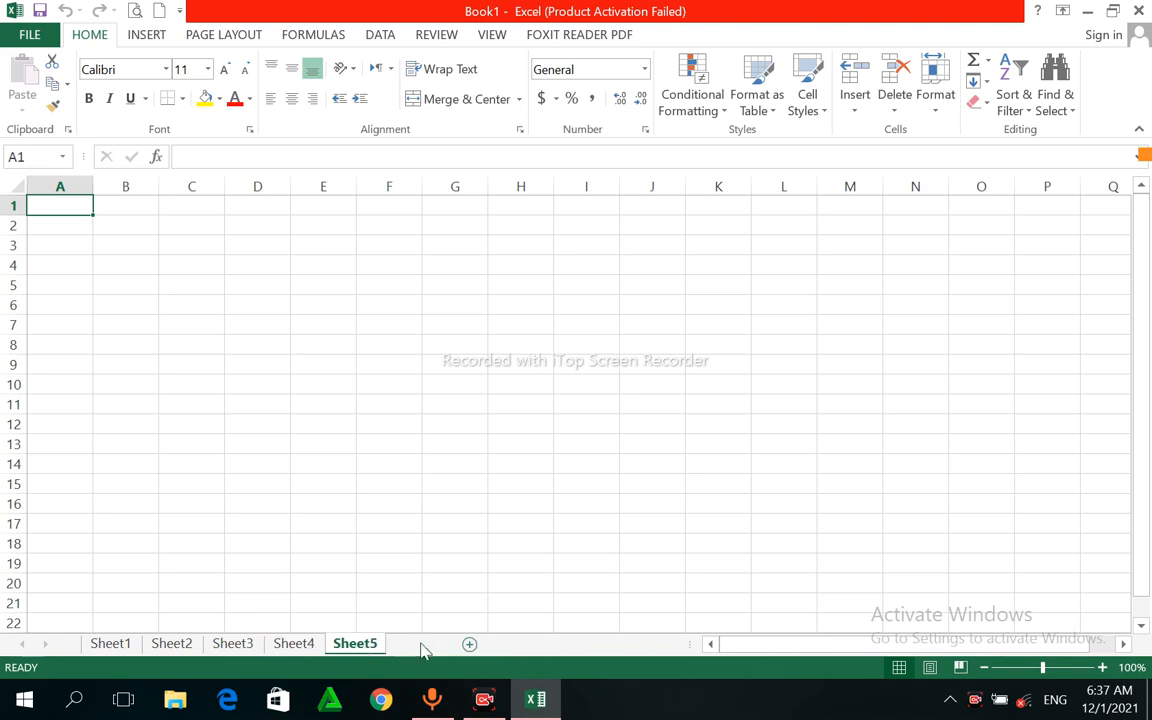
{"action": "left_click", "coordinate": [480, 645]}
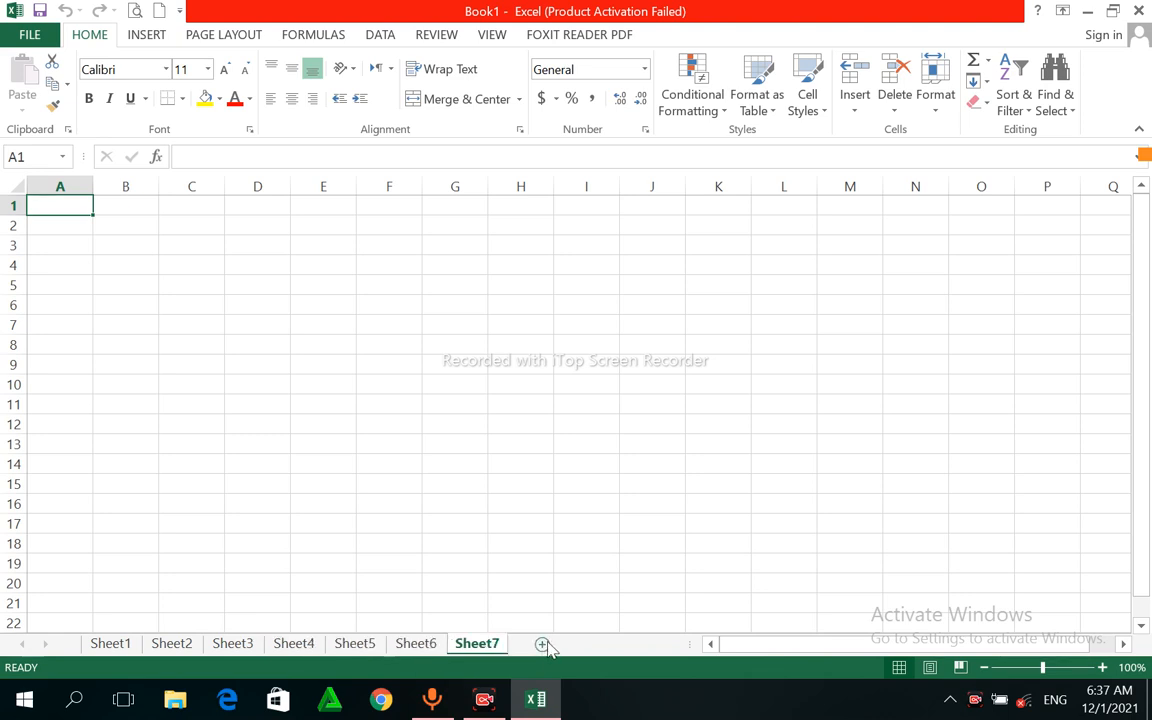
{"action": "left_click", "coordinate": [542, 645]}
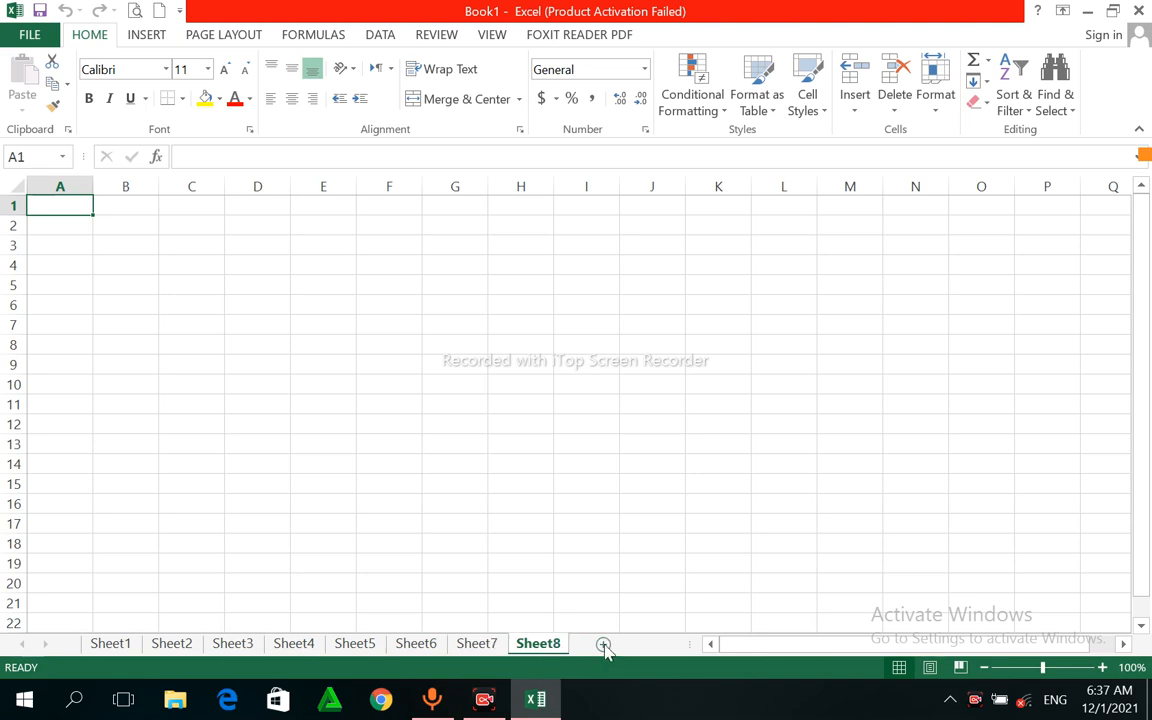
{"action": "left_click", "coordinate": [603, 645]}
{"action": "left_click", "coordinate": [662, 645]}
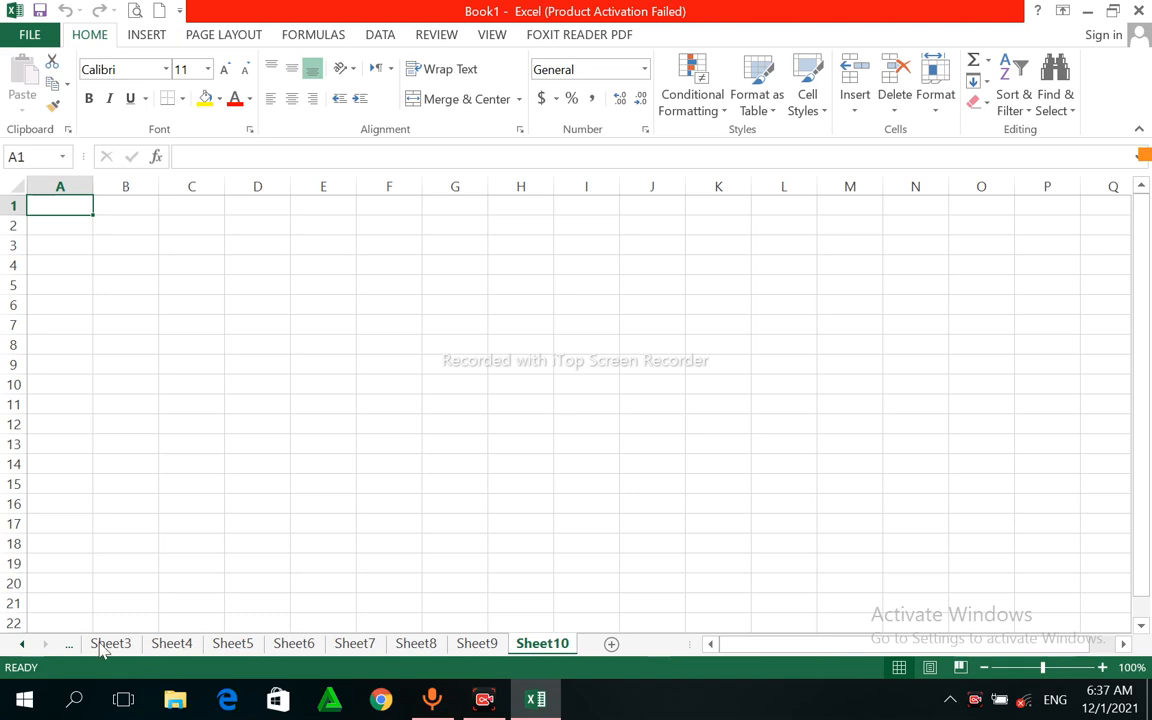
{"action": "left_click", "coordinate": [23, 648]}
{"action": "left_click", "coordinate": [120, 649]}
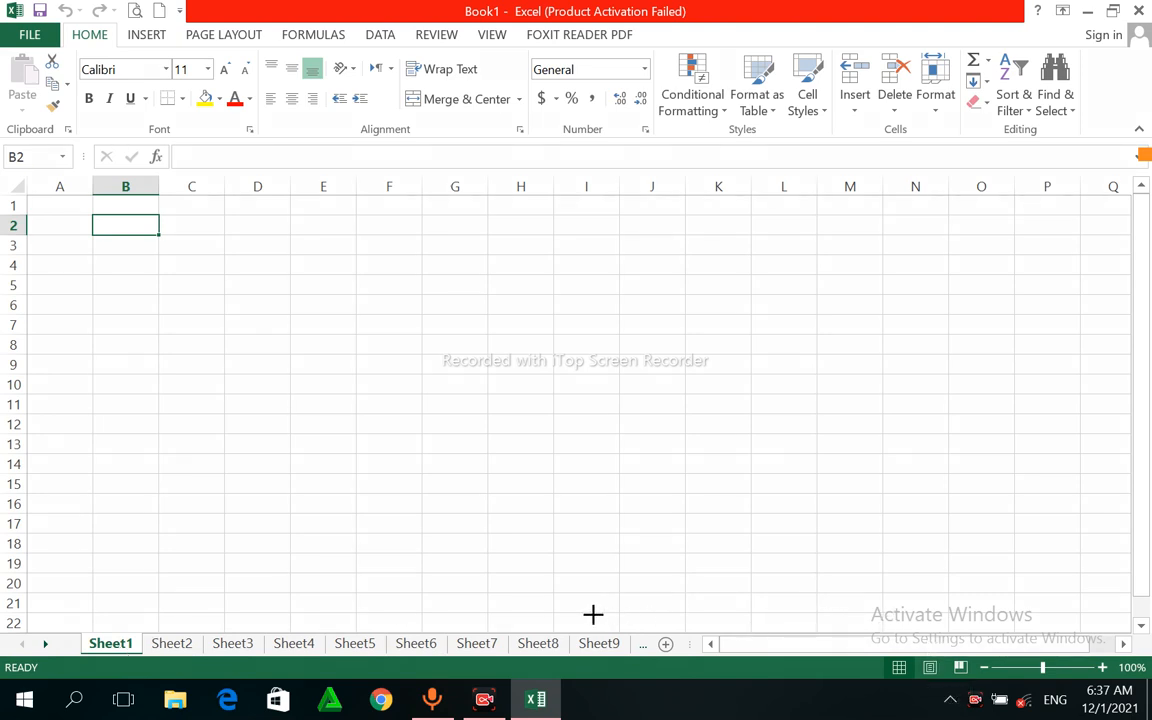
{"action": "mouse_move", "coordinate": [593, 614]}
{"action": "left_mouse_down"}
{"action": "mouse_move", "coordinate": [585, 655]}
{"action": "mouse_move", "coordinate": [612, 620]}
{"action": "mouse_move", "coordinate": [519, 635]}
{"action": "mouse_move", "coordinate": [573, 643]}
{"action": "left_mouse_up"}
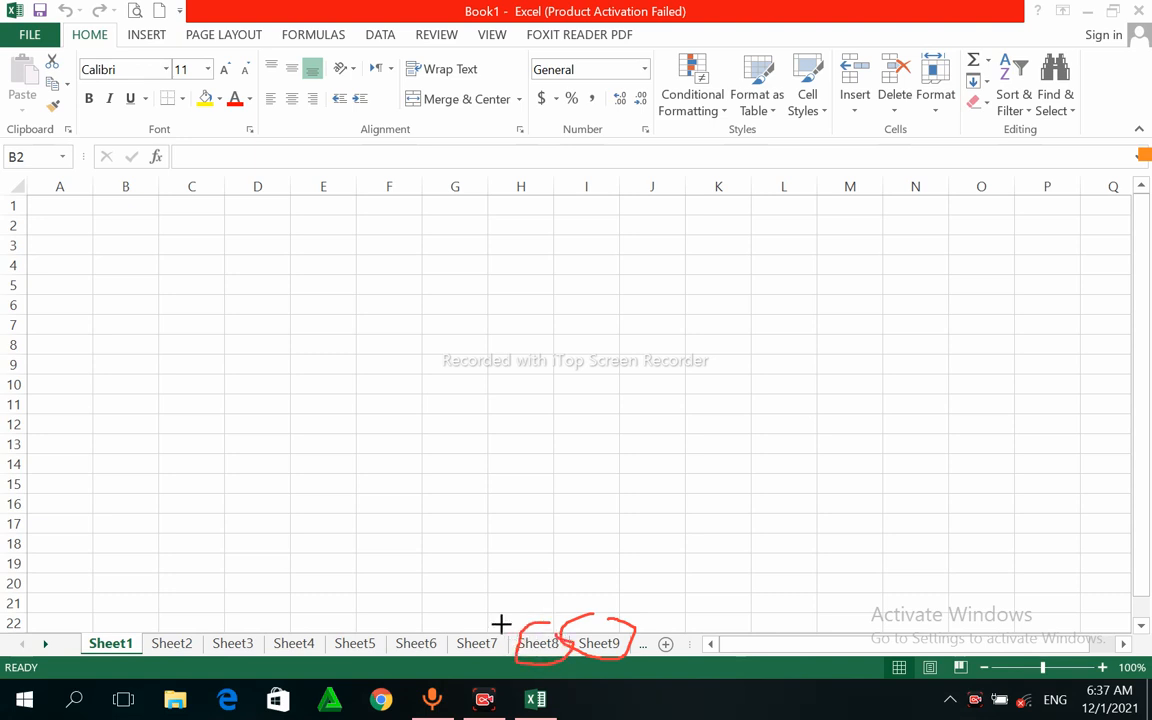
{"action": "mouse_move", "coordinate": [442, 635]}
{"action": "left_mouse_down"}
{"action": "mouse_move", "coordinate": [506, 640]}
{"action": "mouse_move", "coordinate": [492, 618]}
{"action": "left_mouse_up"}
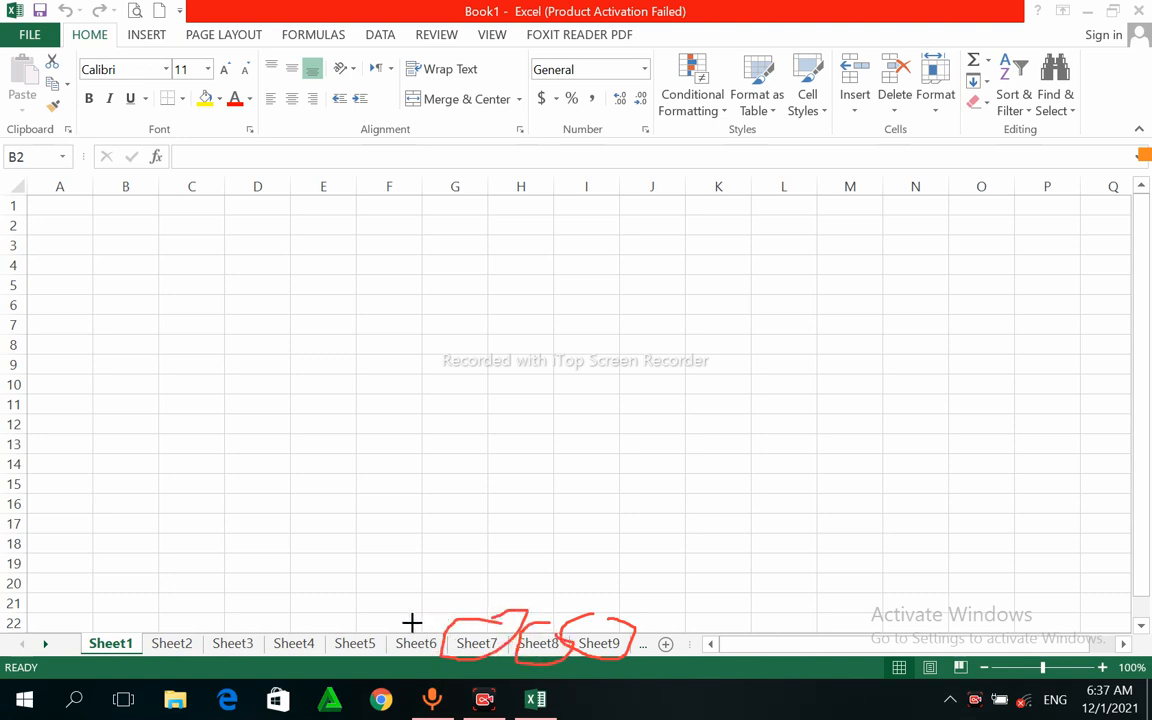
{"action": "mouse_move", "coordinate": [410, 622]}
{"action": "left_mouse_down"}
{"action": "mouse_move", "coordinate": [411, 662]}
{"action": "mouse_move", "coordinate": [411, 627]}
{"action": "mouse_move", "coordinate": [375, 627]}
{"action": "mouse_move", "coordinate": [332, 652]}
{"action": "mouse_move", "coordinate": [406, 630]}
{"action": "mouse_move", "coordinate": [363, 622]}
{"action": "left_mouse_up"}
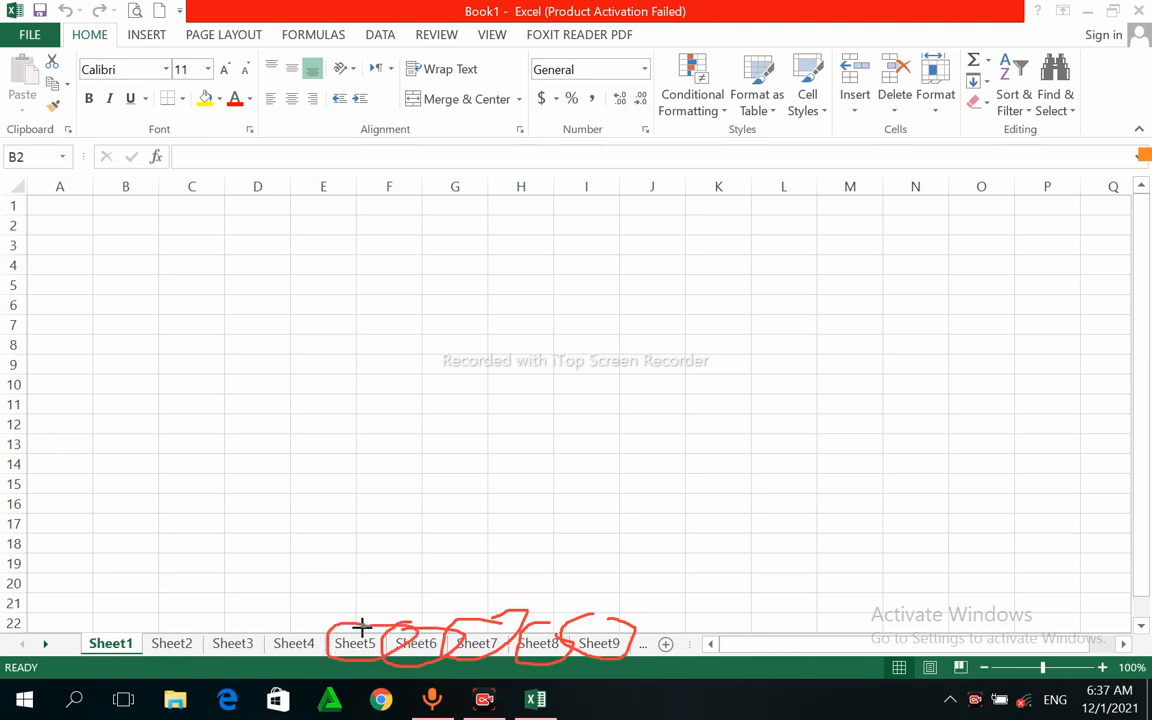
{"action": "key", "text": "Escape"}
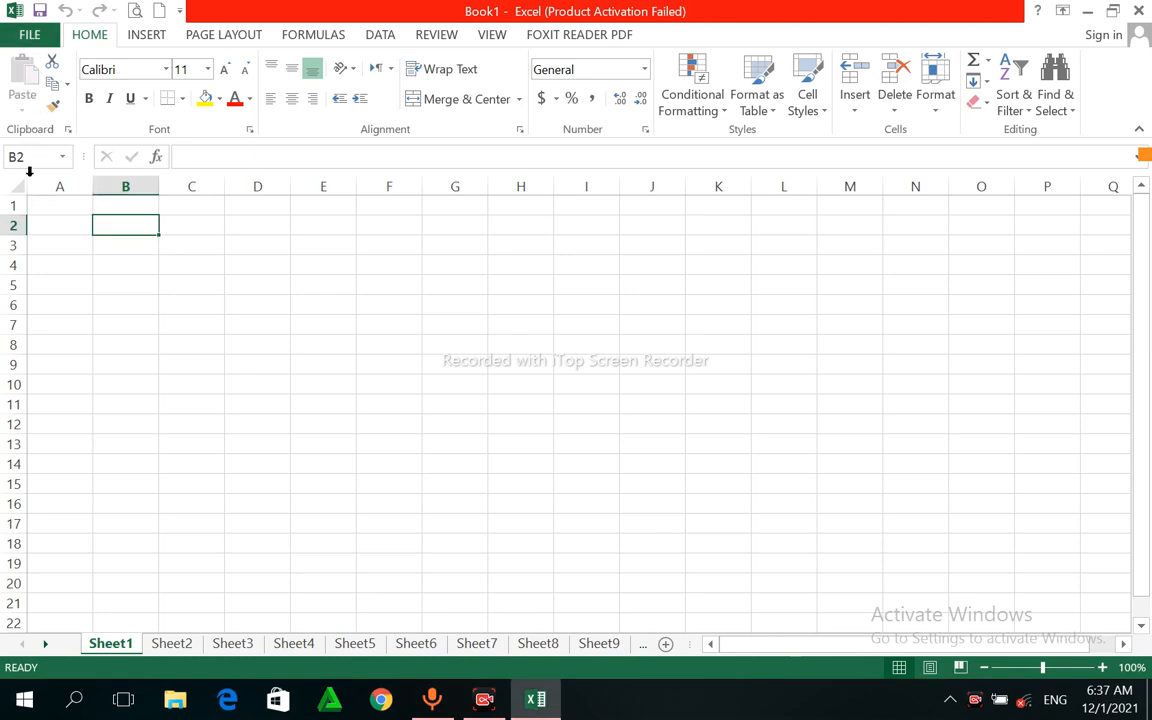
{"action": "left_click", "coordinate": [29, 34]}
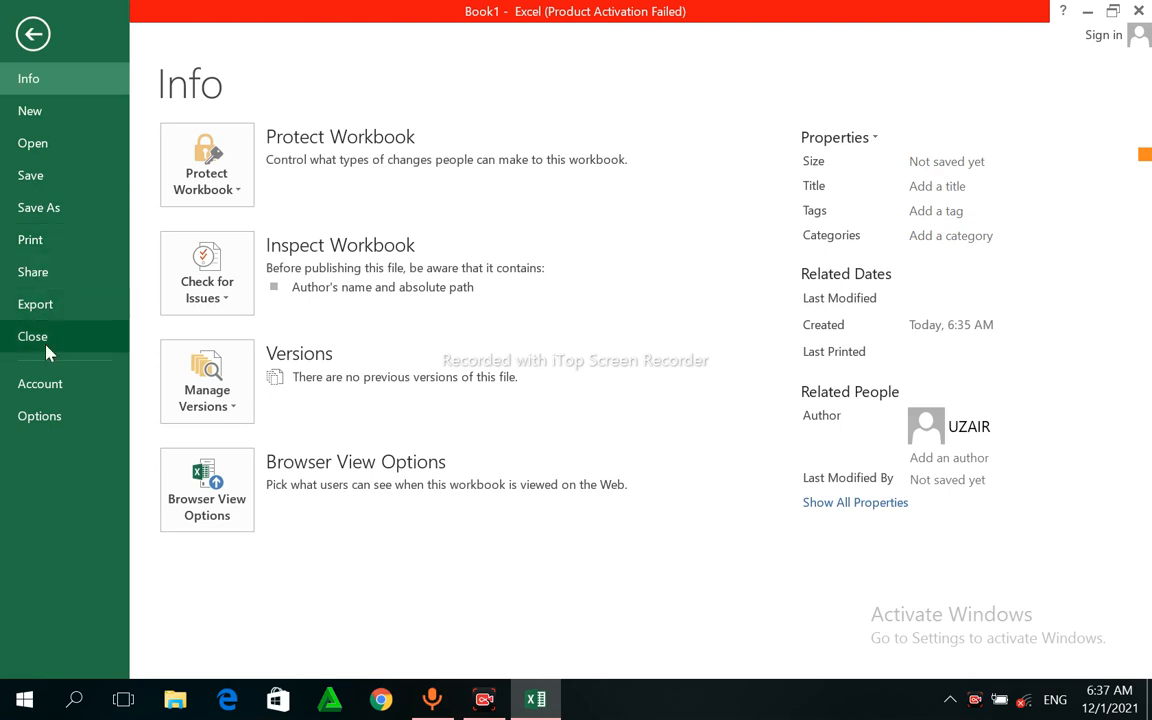
{"action": "left_click", "coordinate": [32, 32]}
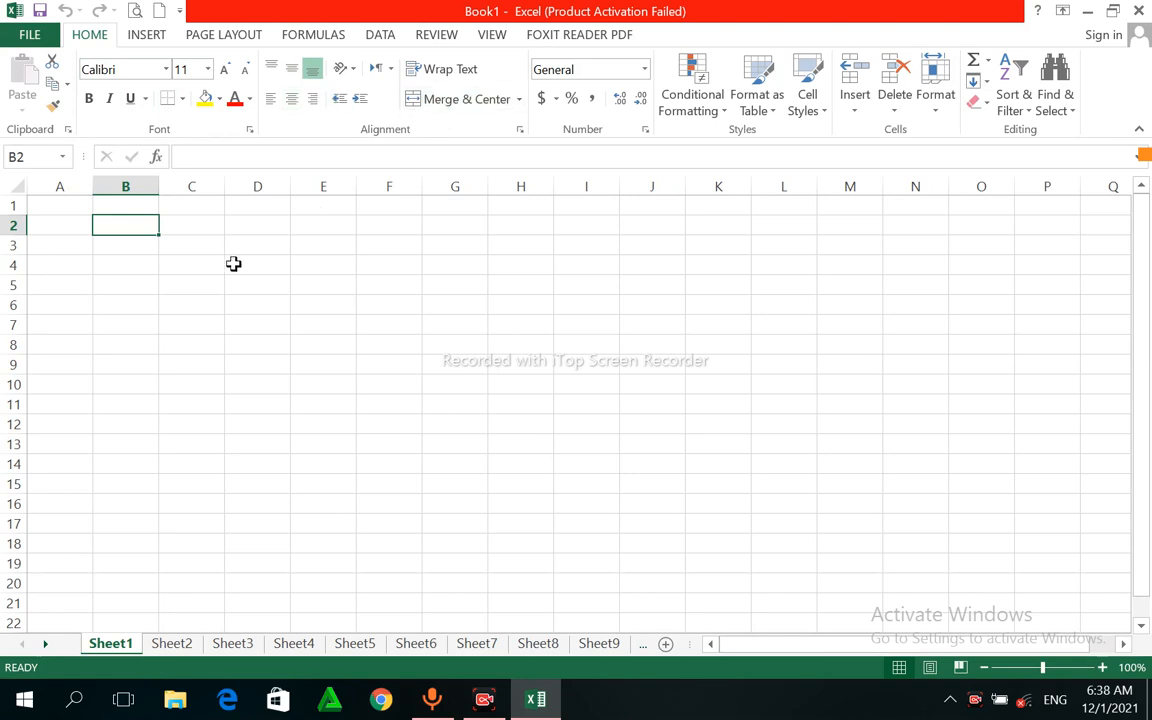
Merge and center cells C3:D3 on Sheet1
{"action": "left_click_drag", "start_coordinate": [216, 240], "coordinate": [253, 245]}
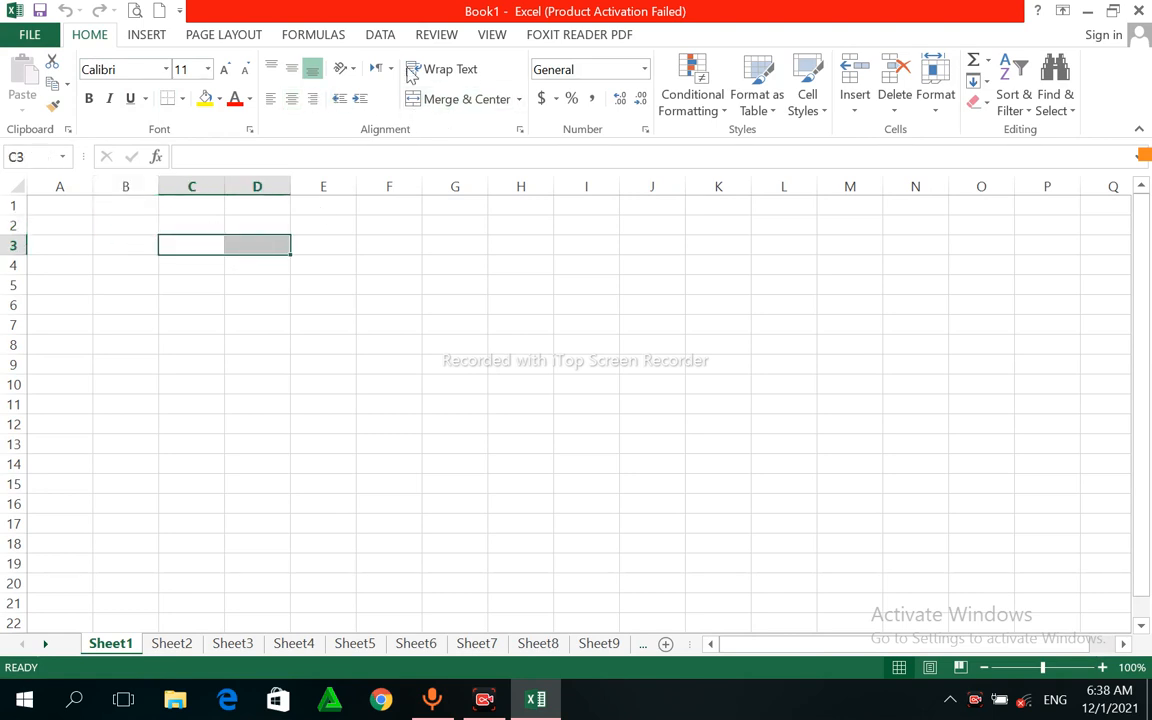
{"action": "left_click", "coordinate": [410, 98]}
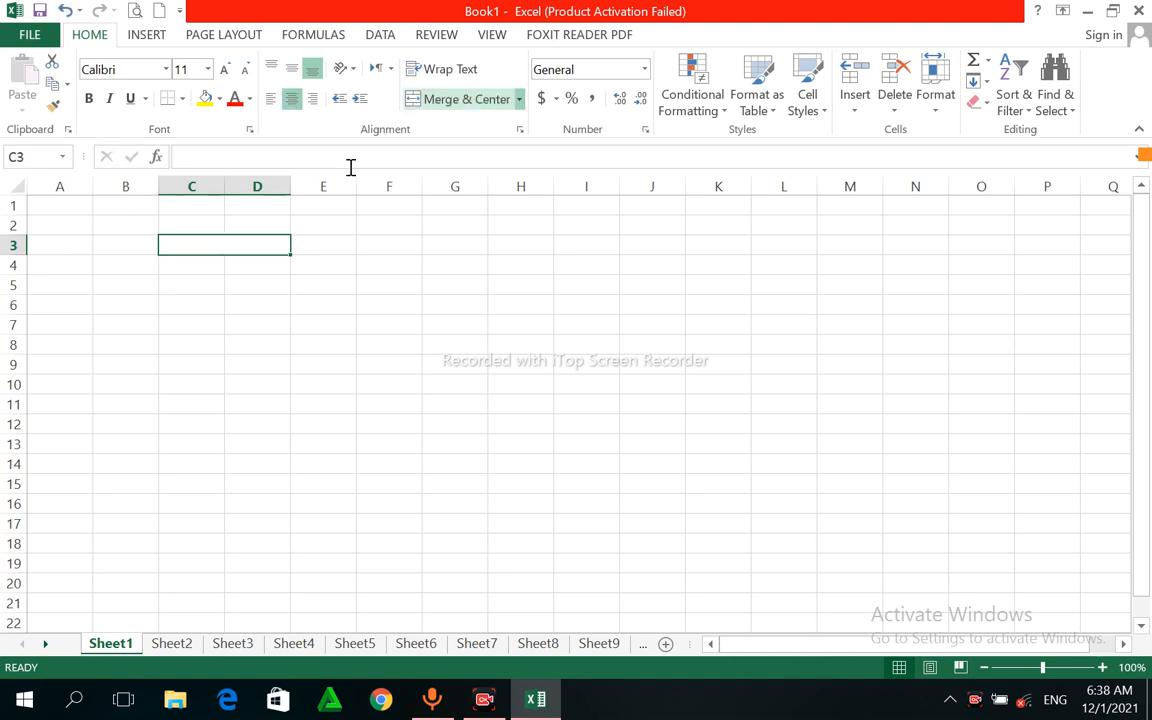
{"action": "left_click", "coordinate": [257, 262]}
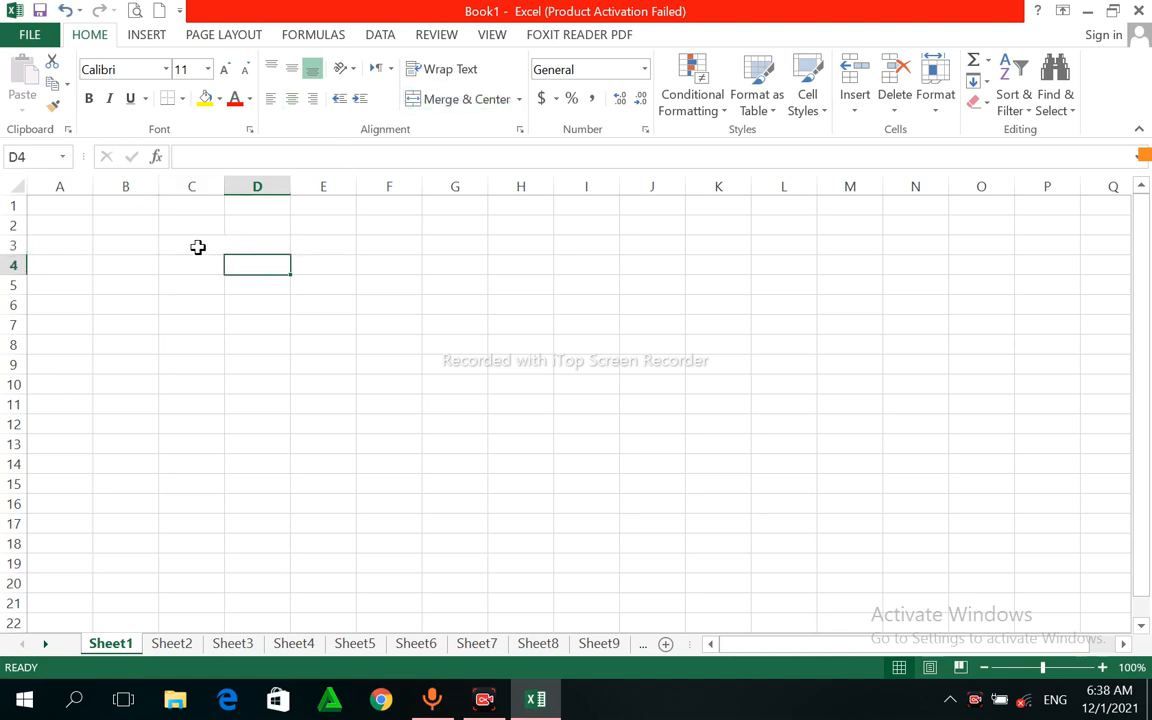
Extend the merged area by merging and centering the range C3:D9 into one cell
{"action": "left_click_drag", "start_coordinate": [198, 247], "coordinate": [250, 362]}
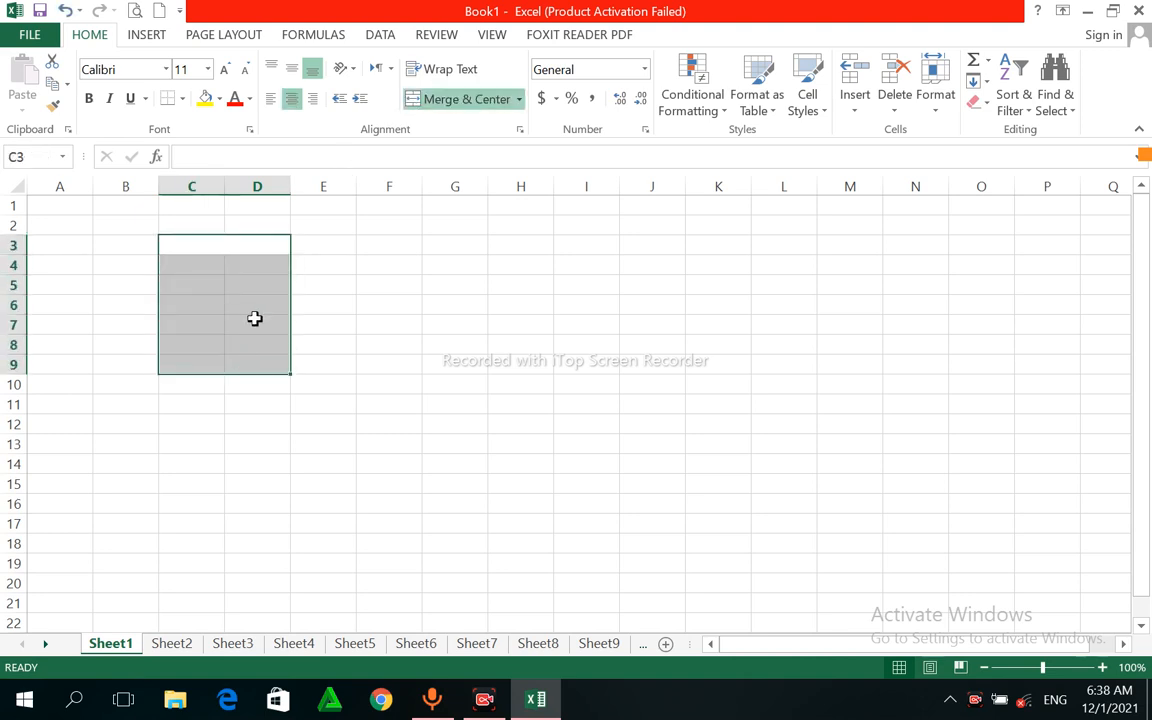
{"action": "left_click", "coordinate": [420, 100]}
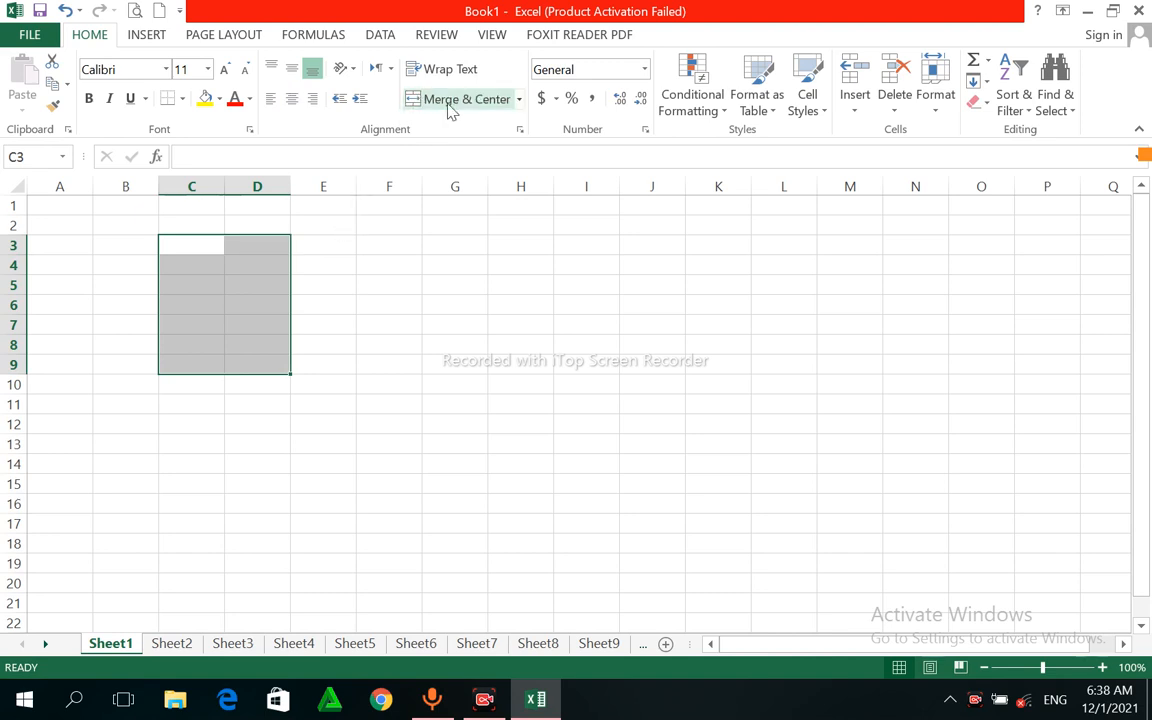
{"action": "left_click", "coordinate": [450, 108]}
{"action": "left_click", "coordinate": [340, 298]}
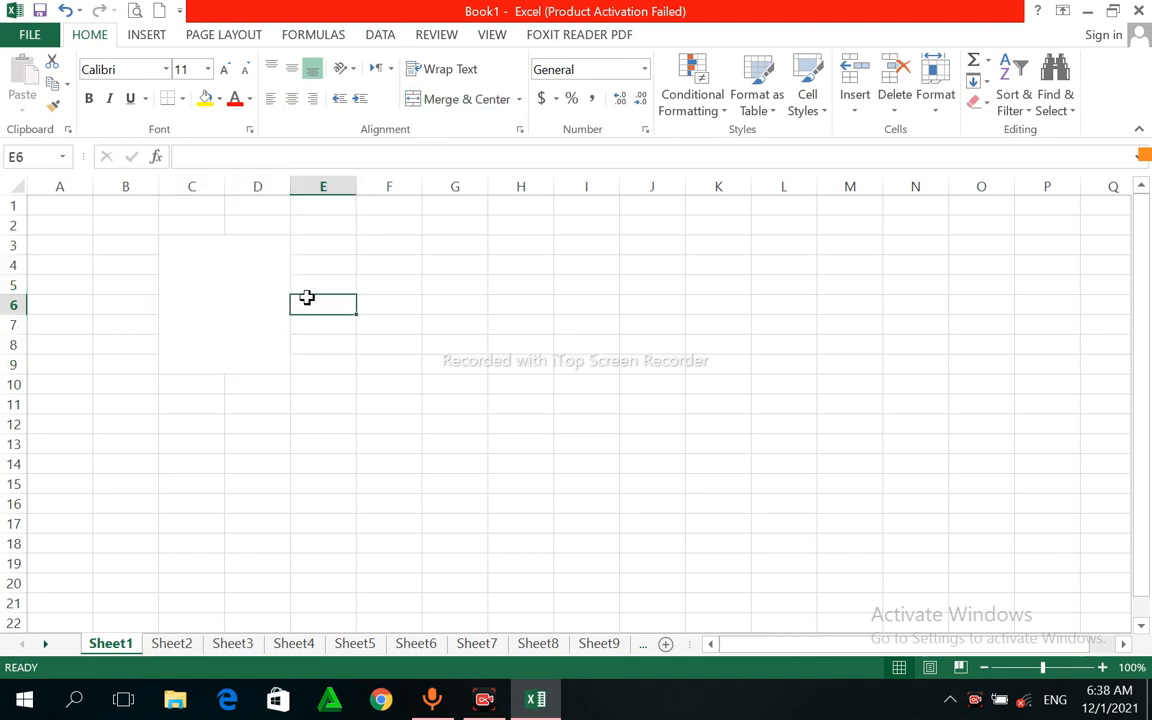
{"action": "left_click", "coordinate": [249, 286]}
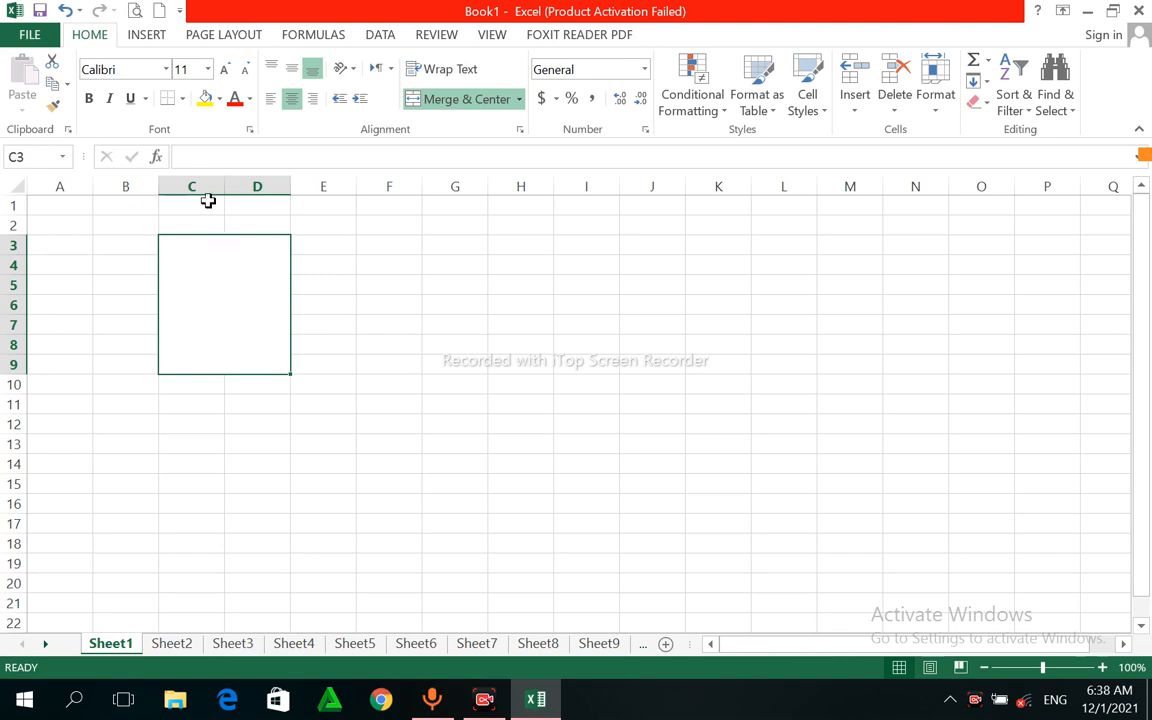
Undo all the cell merges in C3:D9 and select cell C3
{"action": "left_click", "coordinate": [63, 10]}
{"action": "left_click", "coordinate": [63, 10]}
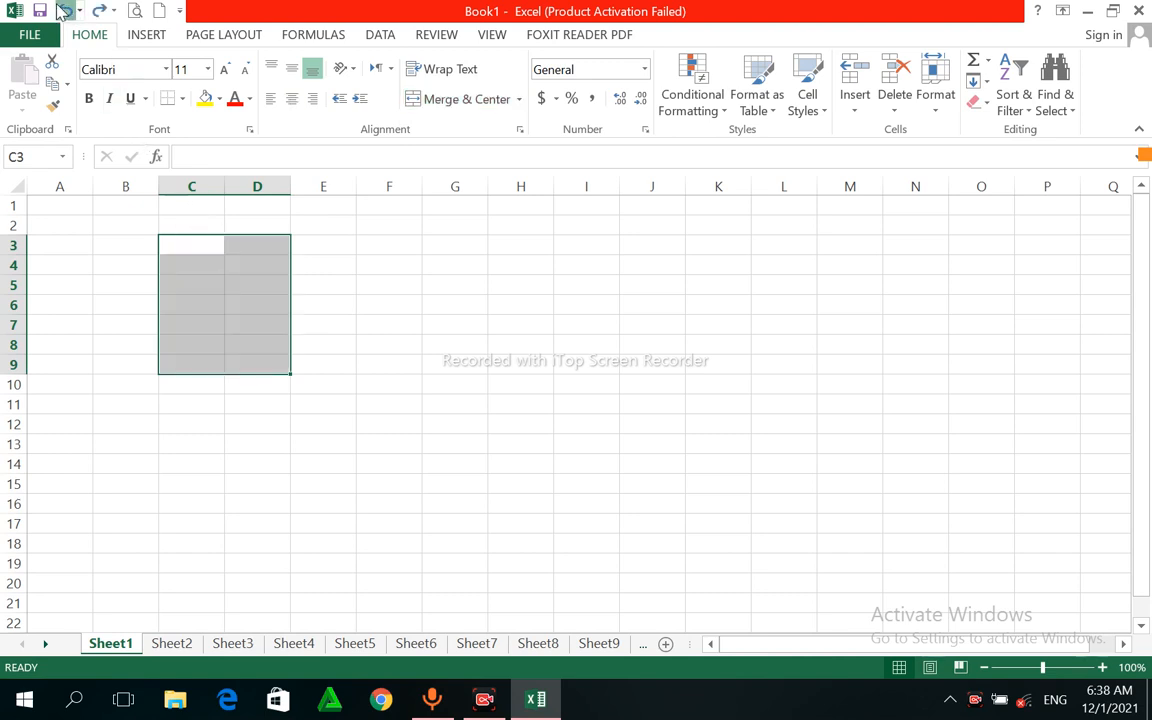
{"action": "left_click", "coordinate": [239, 247]}
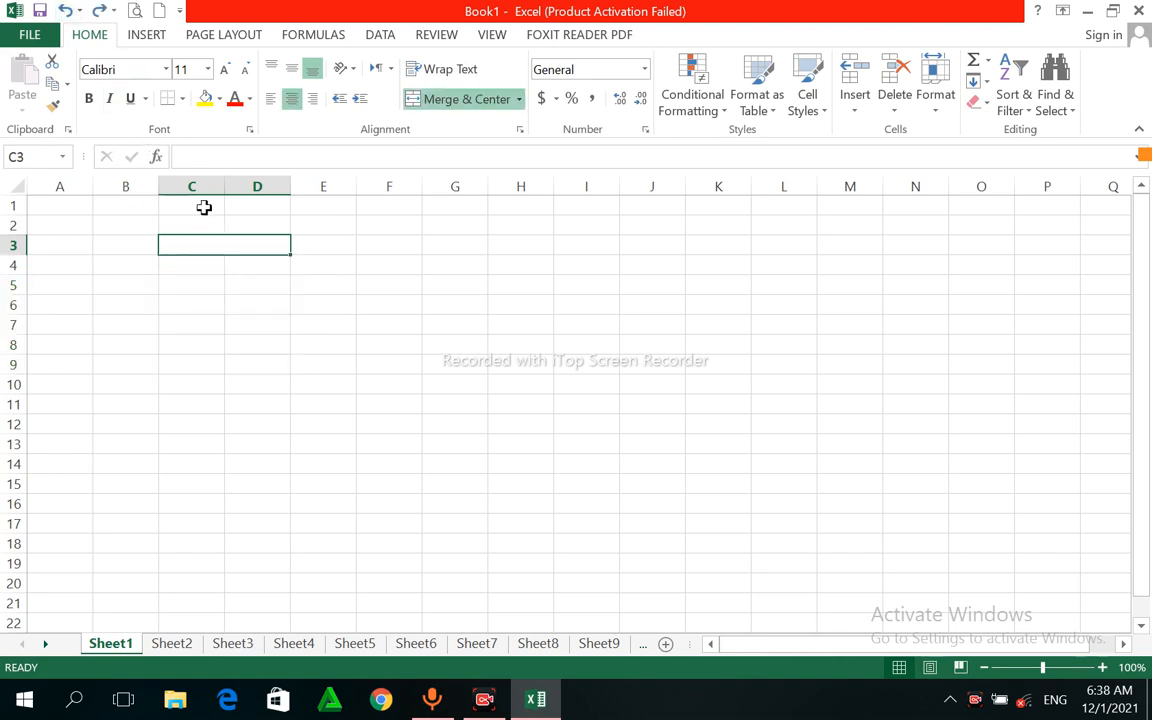
{"action": "left_click", "coordinate": [63, 10]}
{"action": "left_click", "coordinate": [183, 243]}
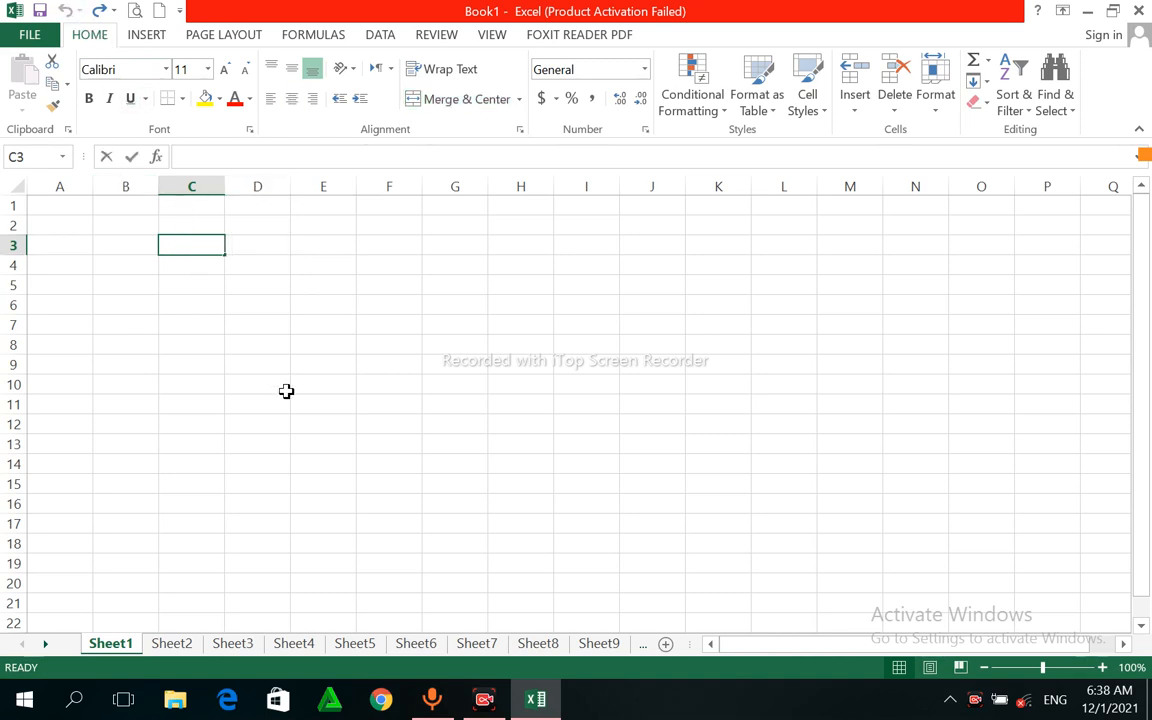
Enter the title "head master govt boys high school" in cell C3
{"action": "type", "text": "head ma"}
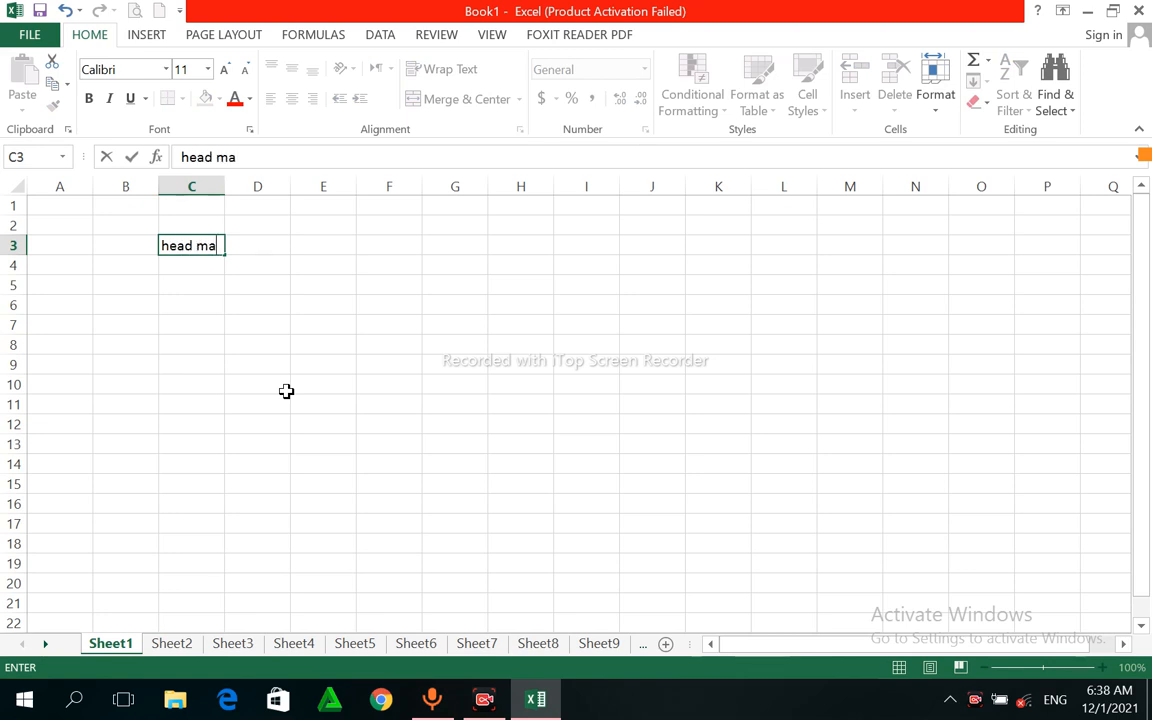
{"action": "type", "text": "ster go"}
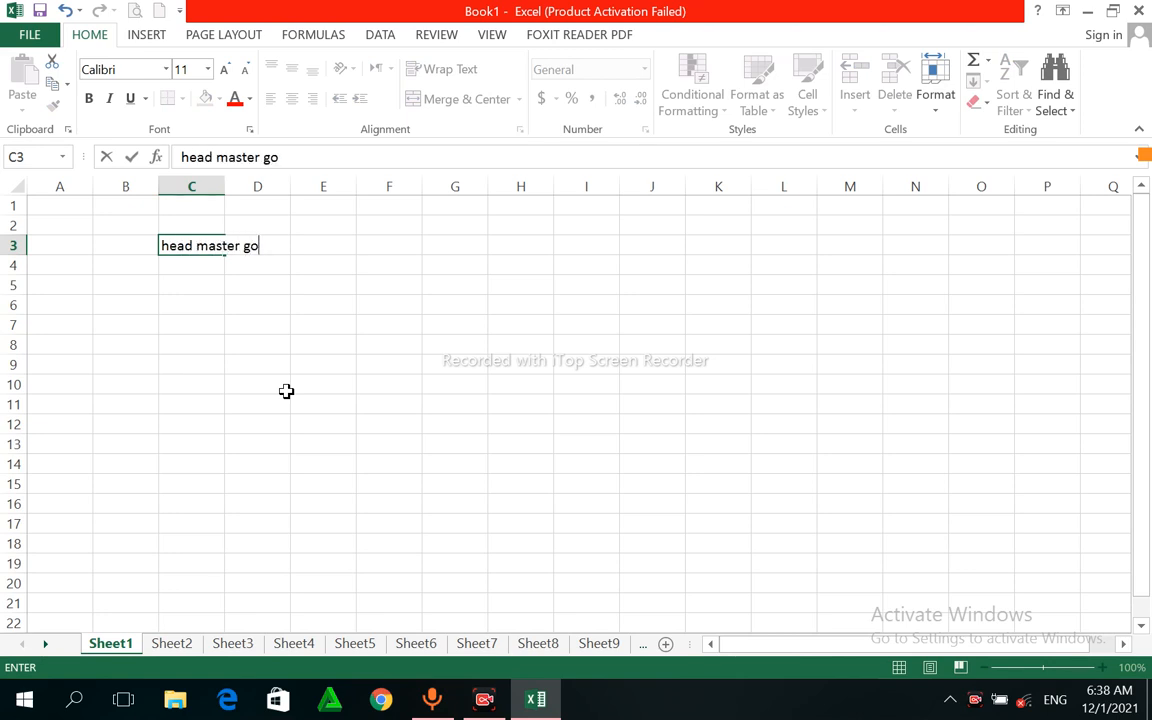
{"action": "type", "text": "vt boys "}
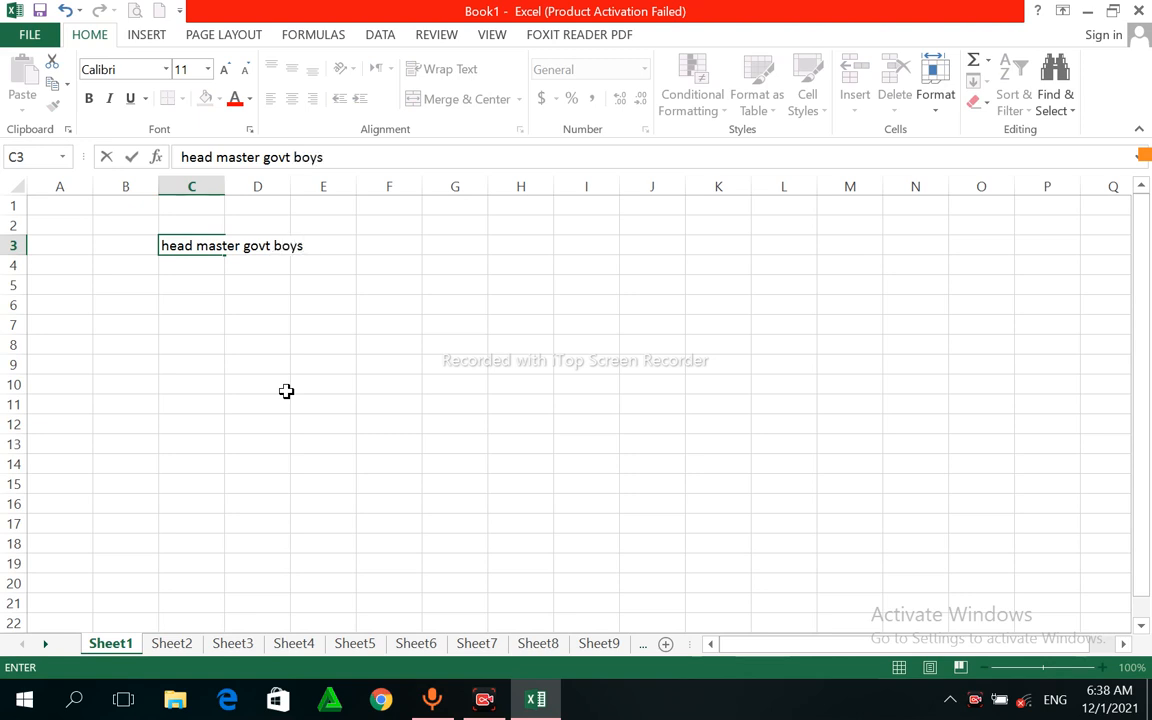
{"action": "type", "text": "hifgh s"}
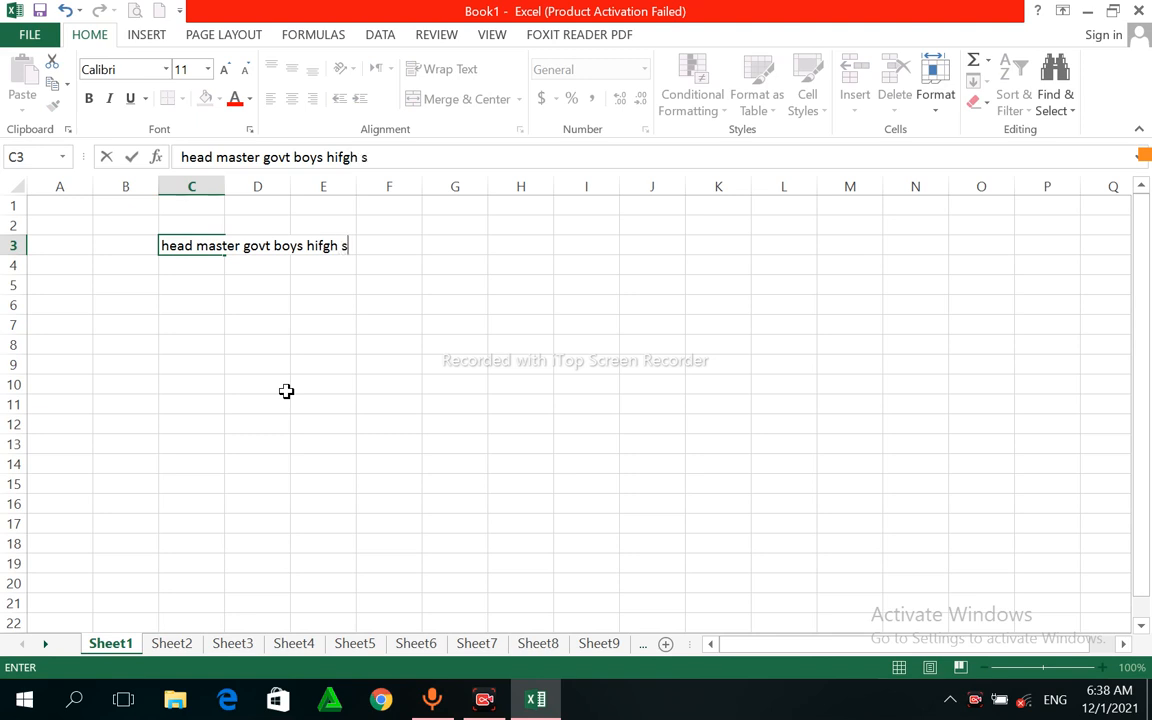
{"action": "type", "text": "chool"}
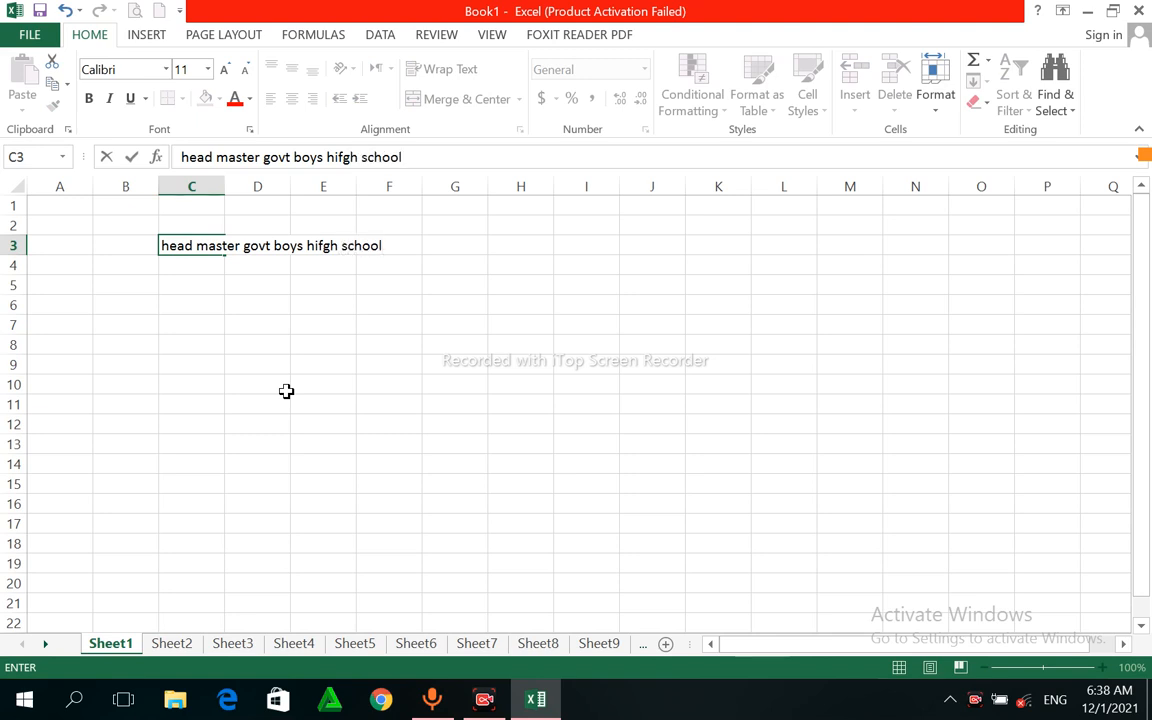
{"action": "left_click", "coordinate": [320, 248]}
{"action": "key", "text": "BackSpace"}
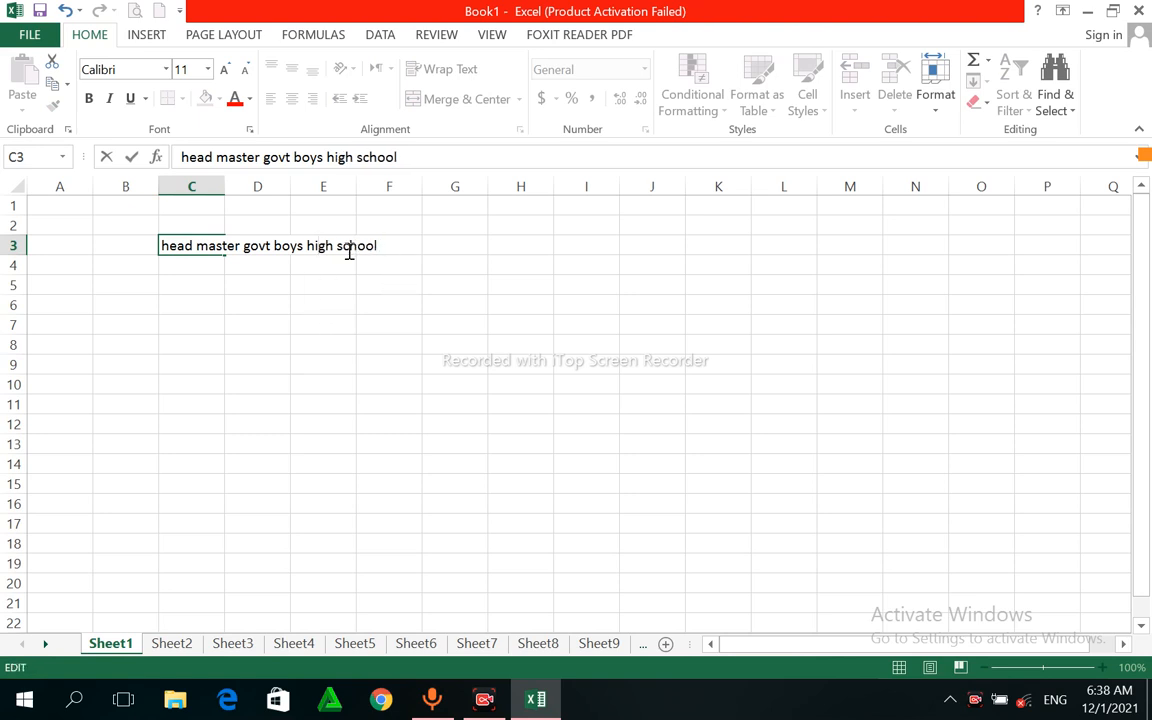
{"action": "left_click", "coordinate": [419, 272]}
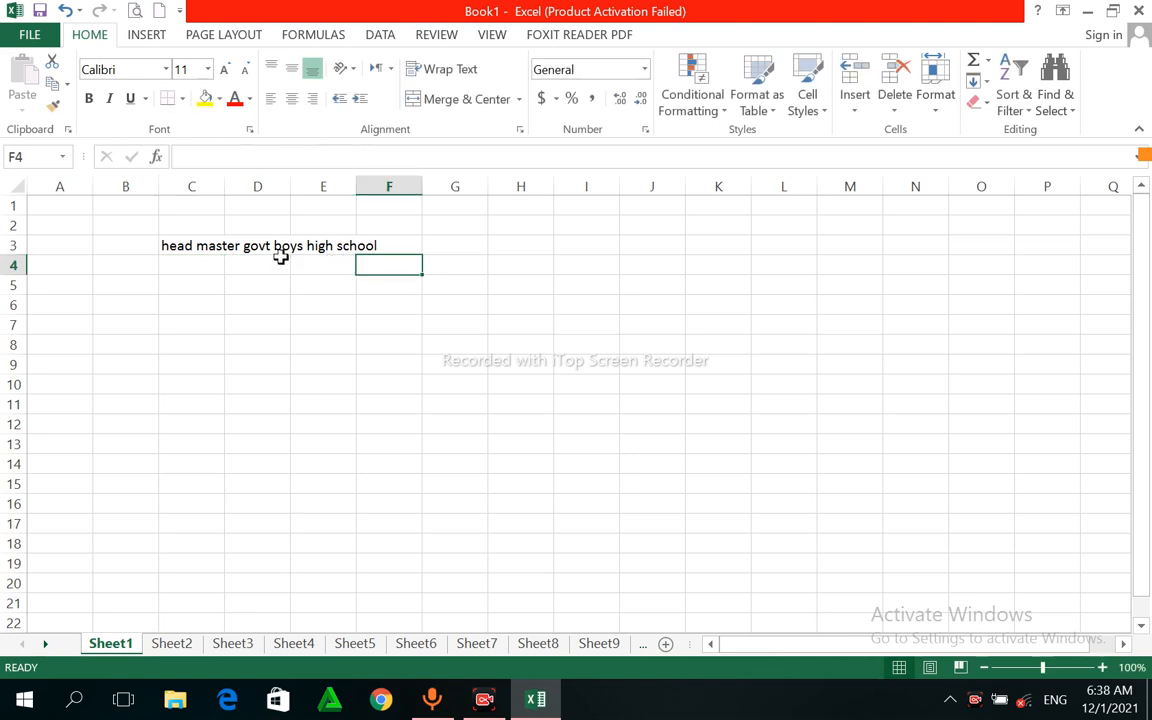
Merge and center the title across cells C3:F3
{"action": "left_click", "coordinate": [186, 245]}
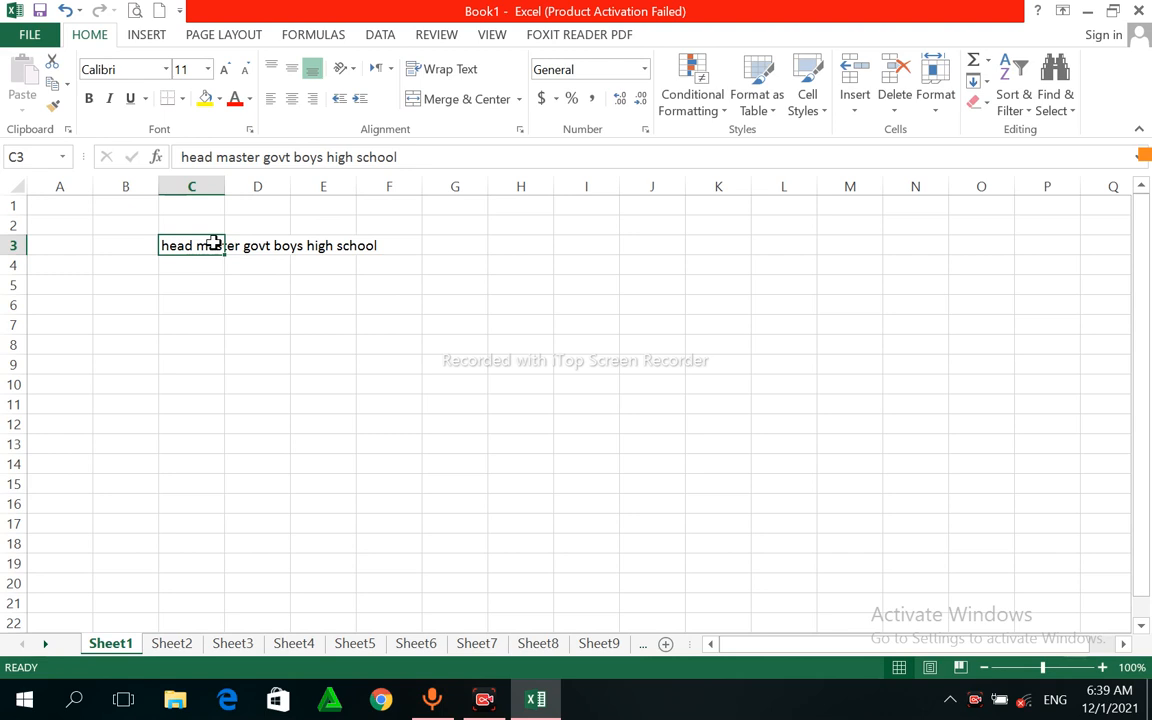
{"action": "left_click_drag", "start_coordinate": [213, 242], "coordinate": [414, 241]}
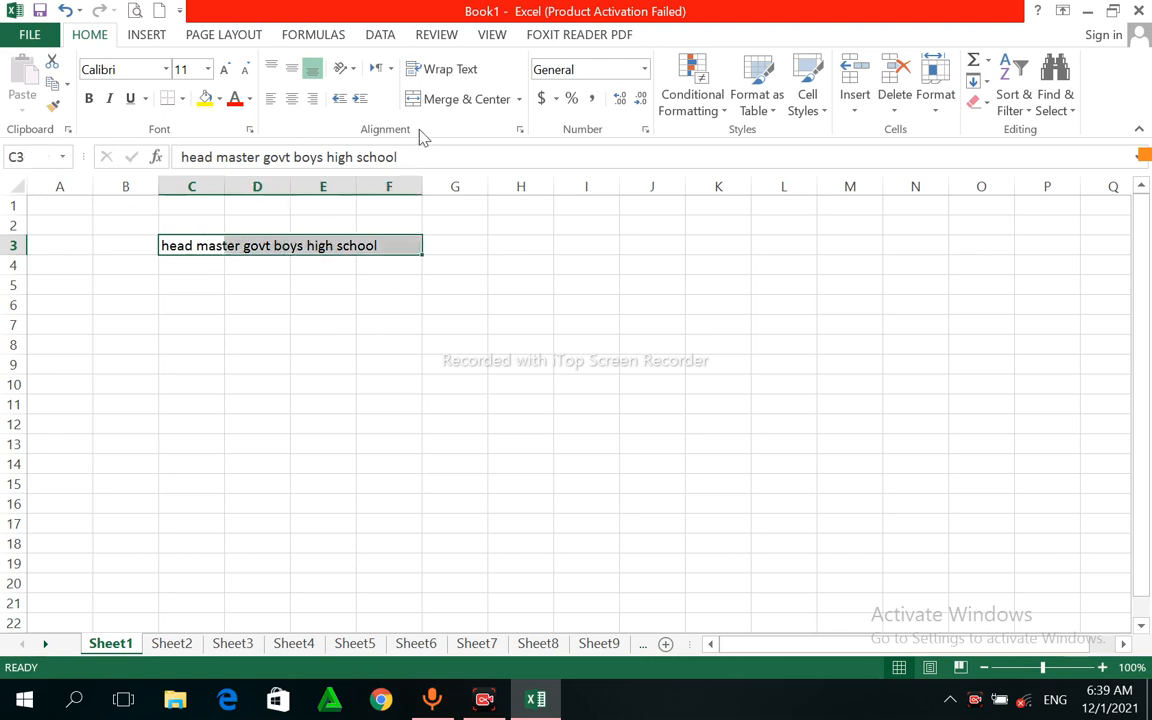
{"action": "left_click", "coordinate": [436, 104]}
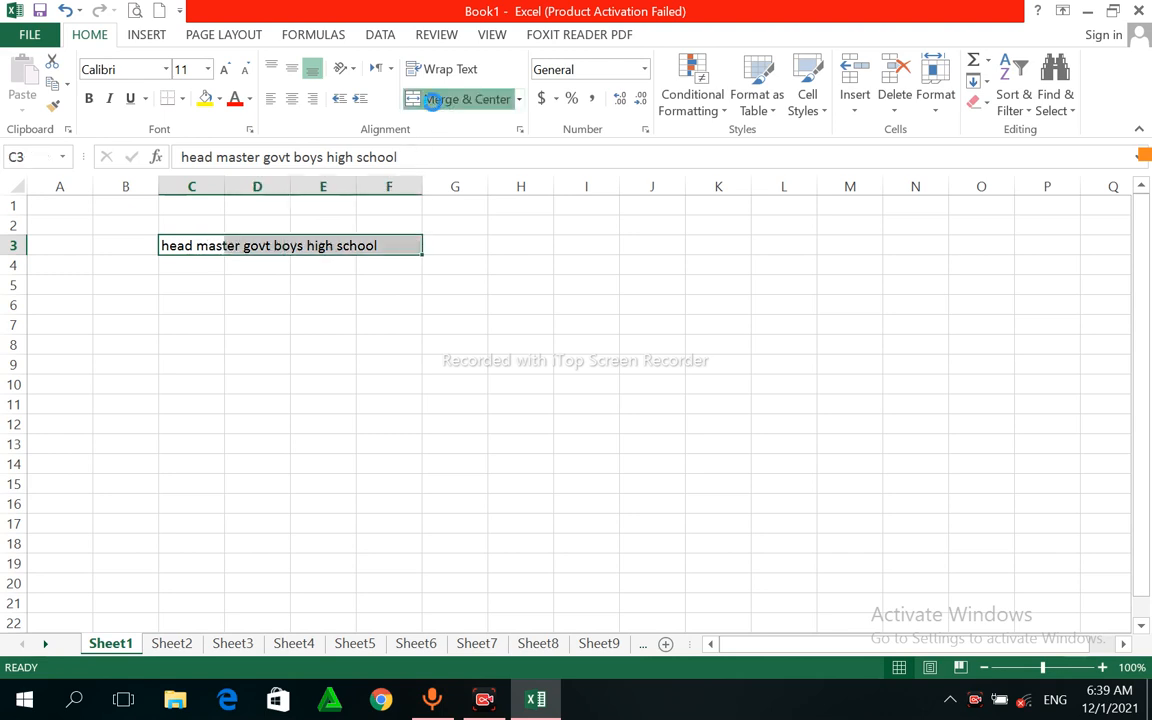
{"action": "left_click", "coordinate": [331, 321]}
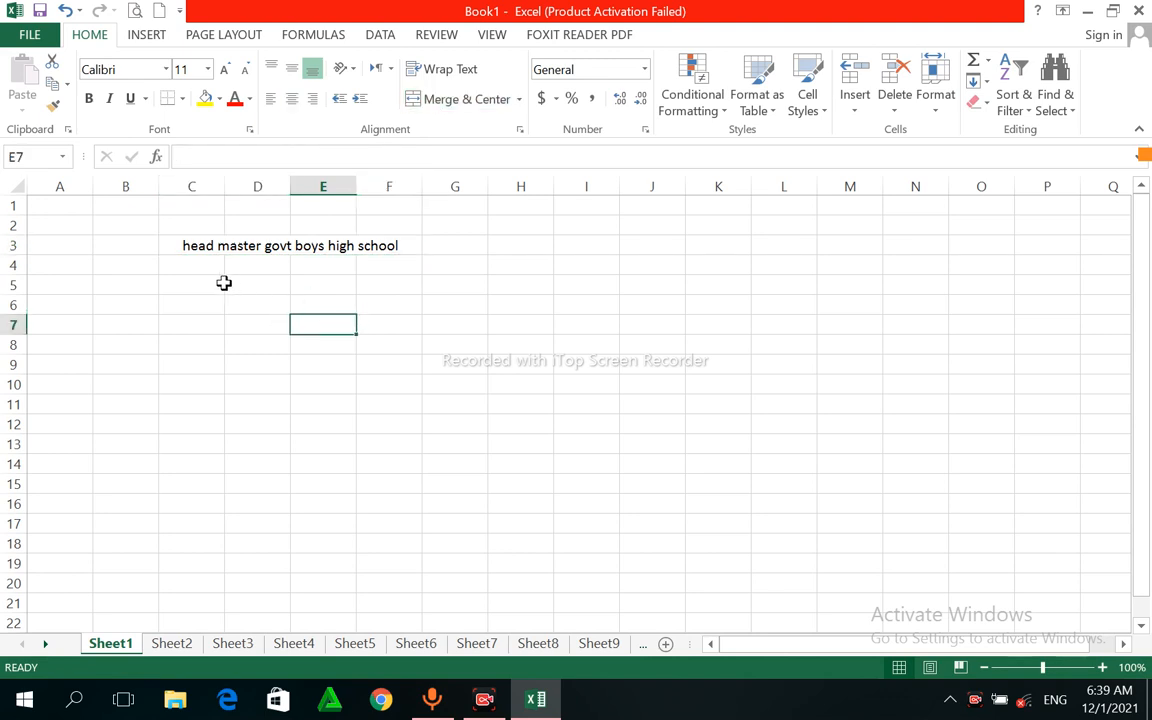
Enter the column headings "sno", "name" and "cinc" in cells A4, B4 and C4
{"action": "left_click", "coordinate": [54, 267]}
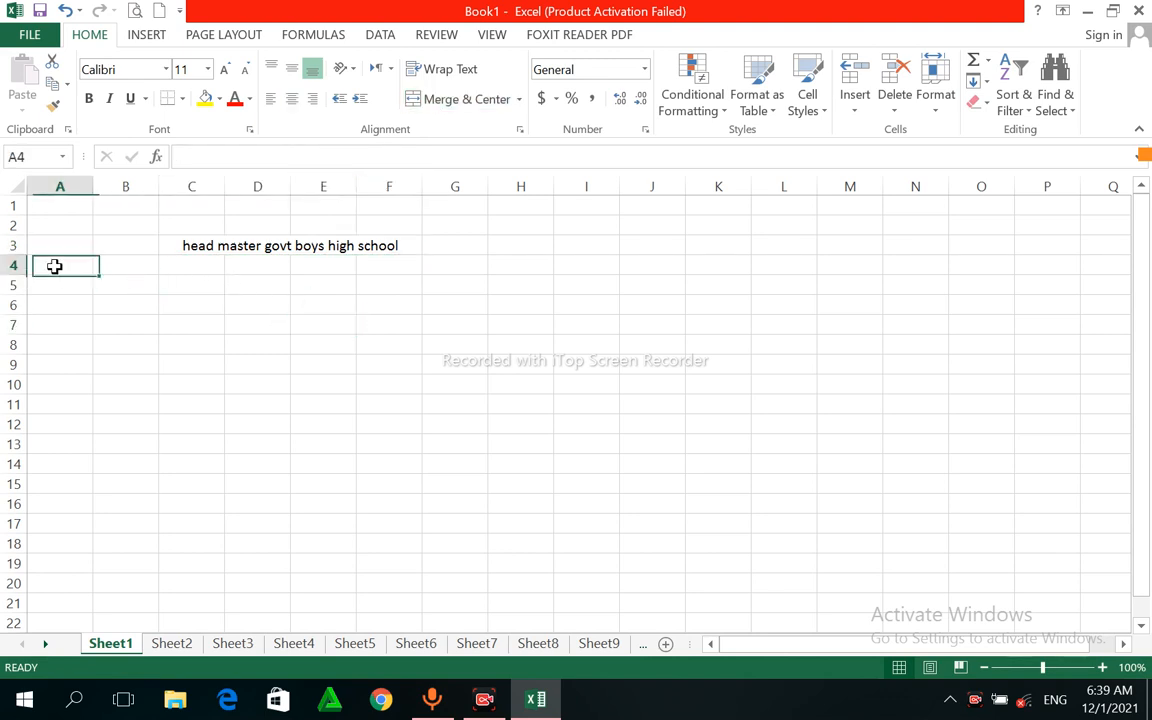
{"action": "type", "text": "sn"}
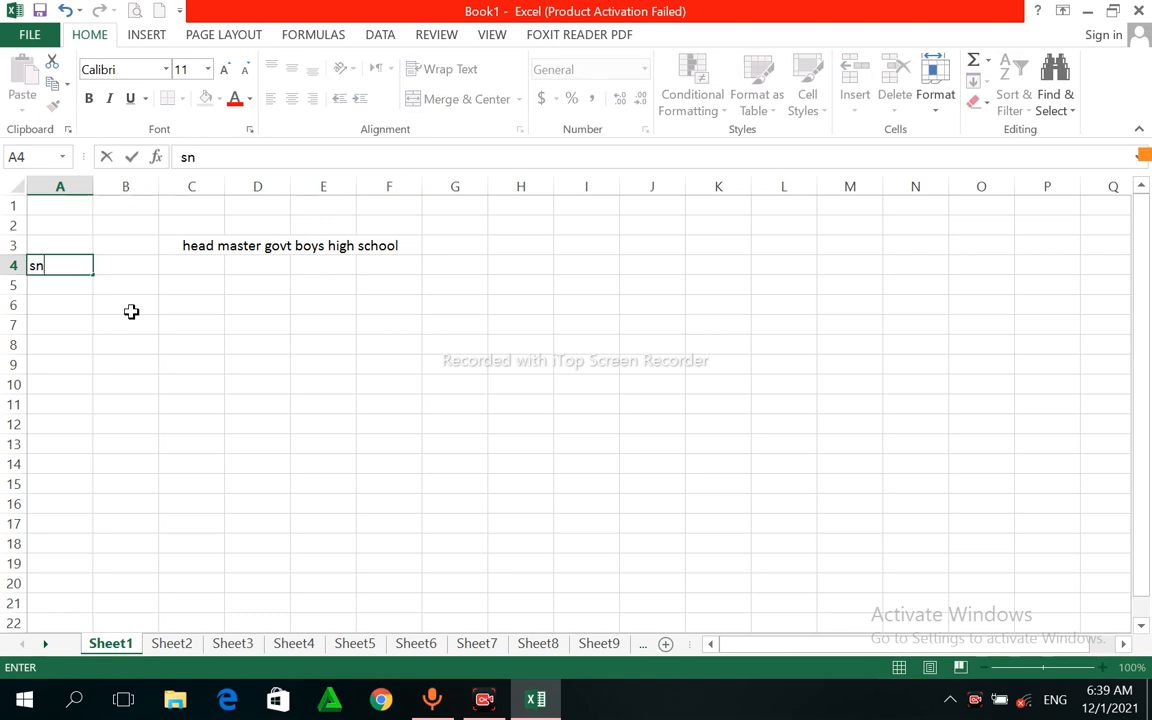
{"action": "type", "text": "o"}
{"action": "key", "text": "Tab"}
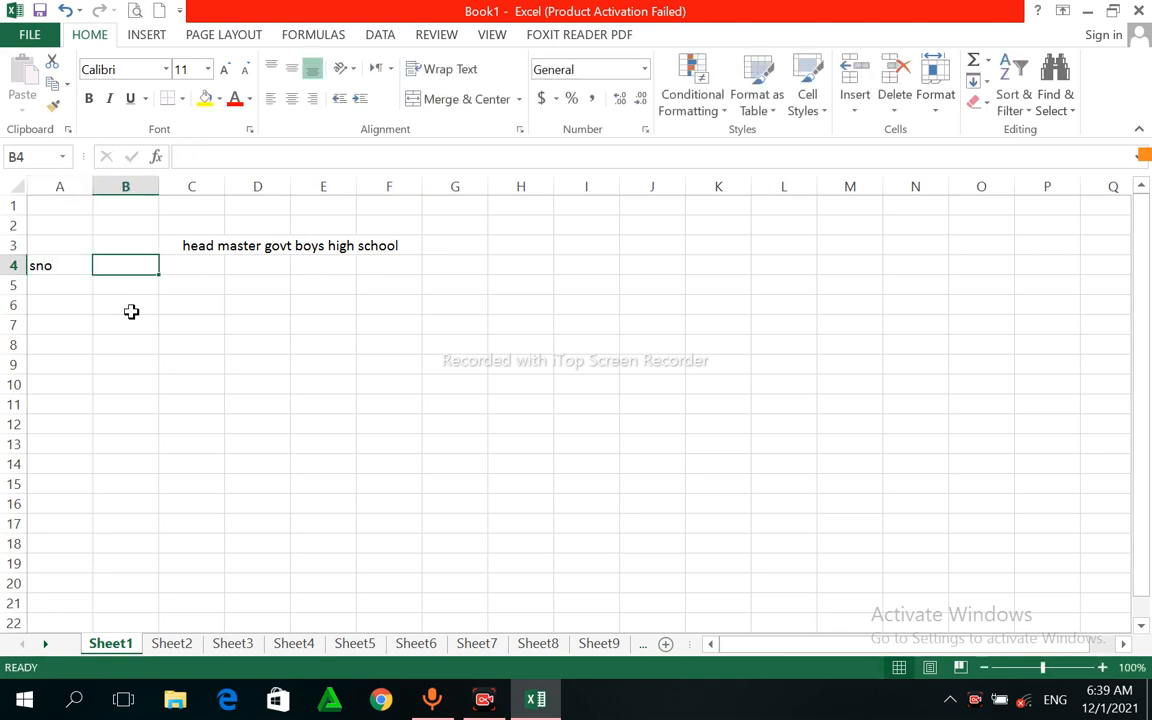
{"action": "type", "text": "name"}
{"action": "key", "text": "Tab"}
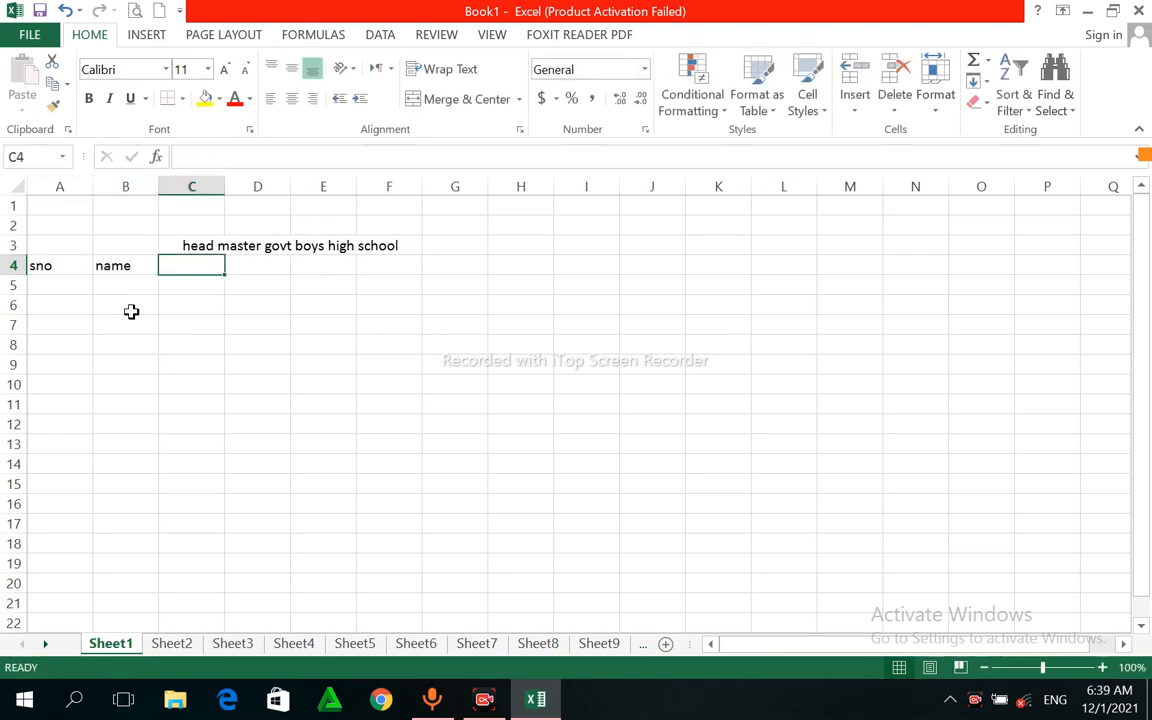
{"action": "type", "text": "c"}
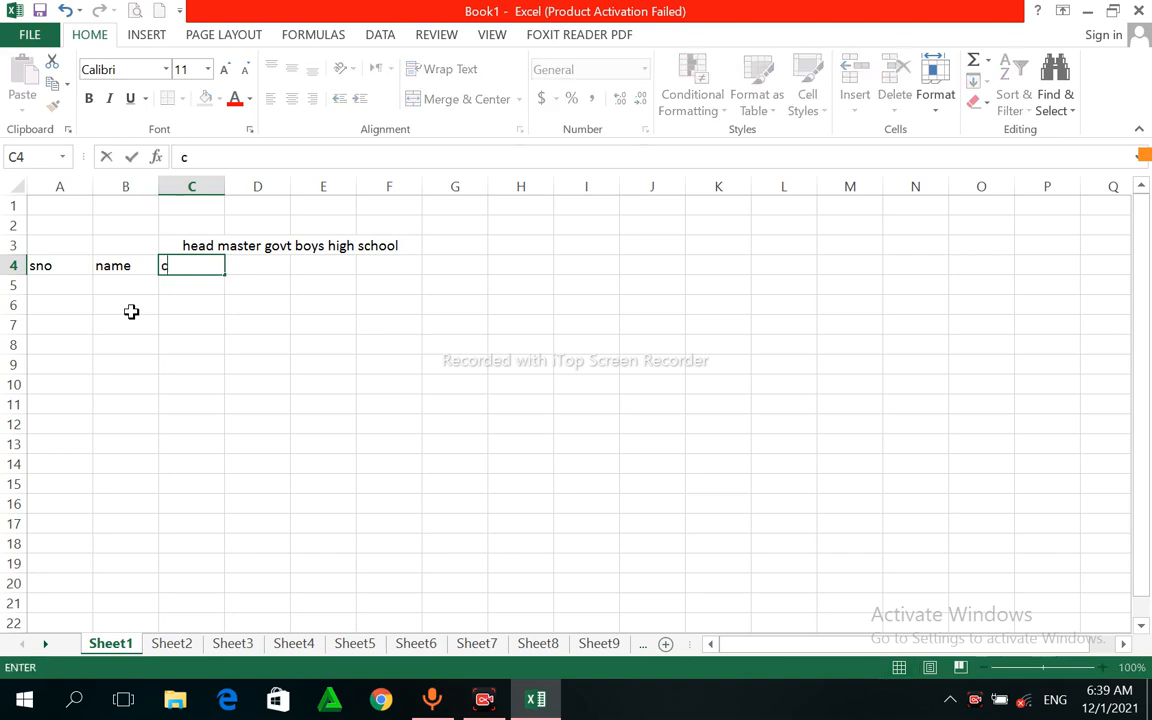
{"action": "type", "text": "inc"}
{"action": "key", "text": "Tab"}
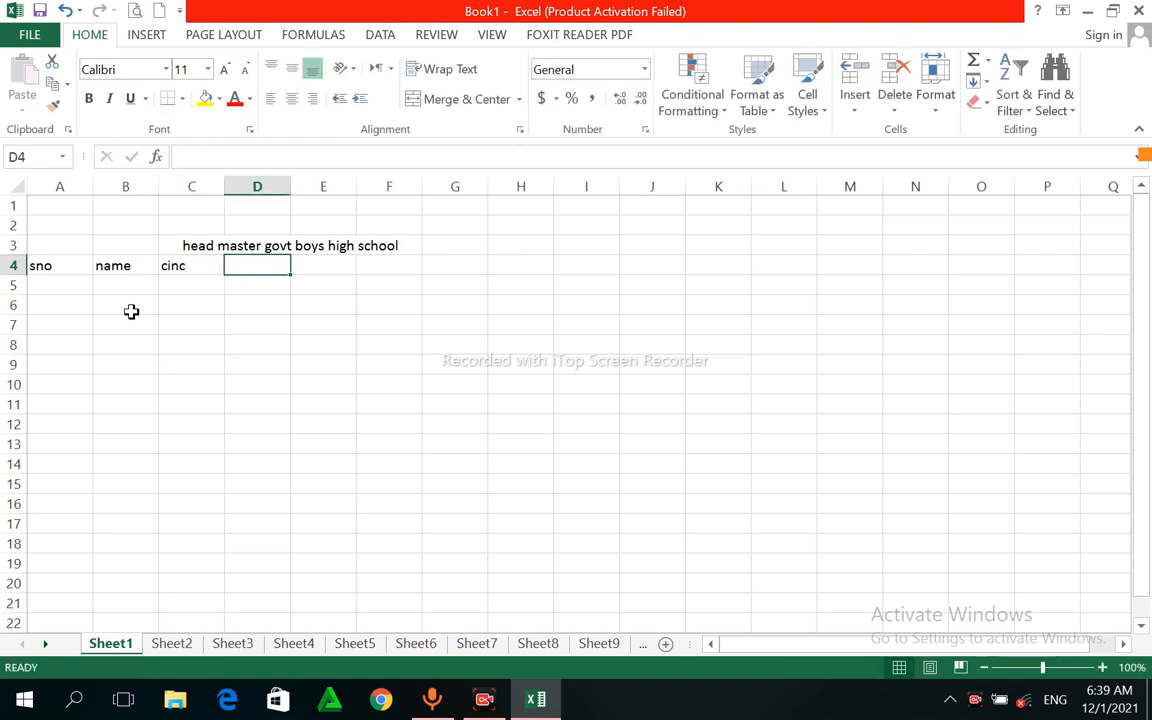
Enter "name" as the heading in cell D4 and replace it with "n school"
{"action": "type", "text": "na"}
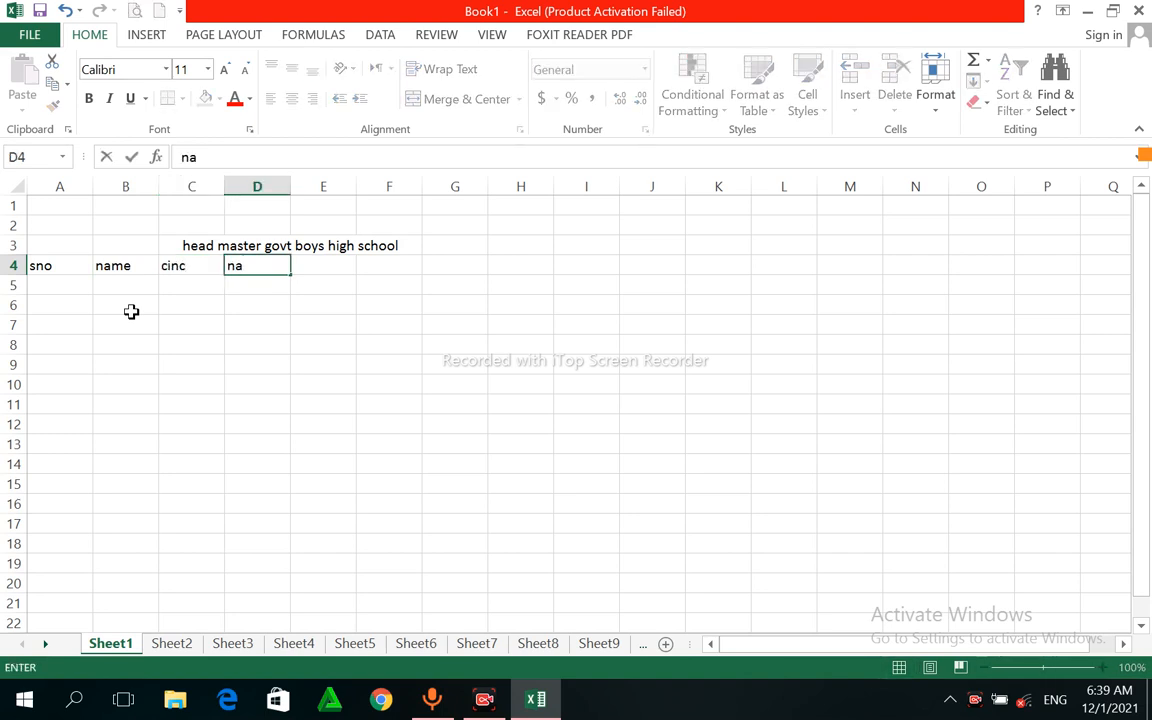
{"action": "type", "text": "me"}
{"action": "key", "text": "Tab"}
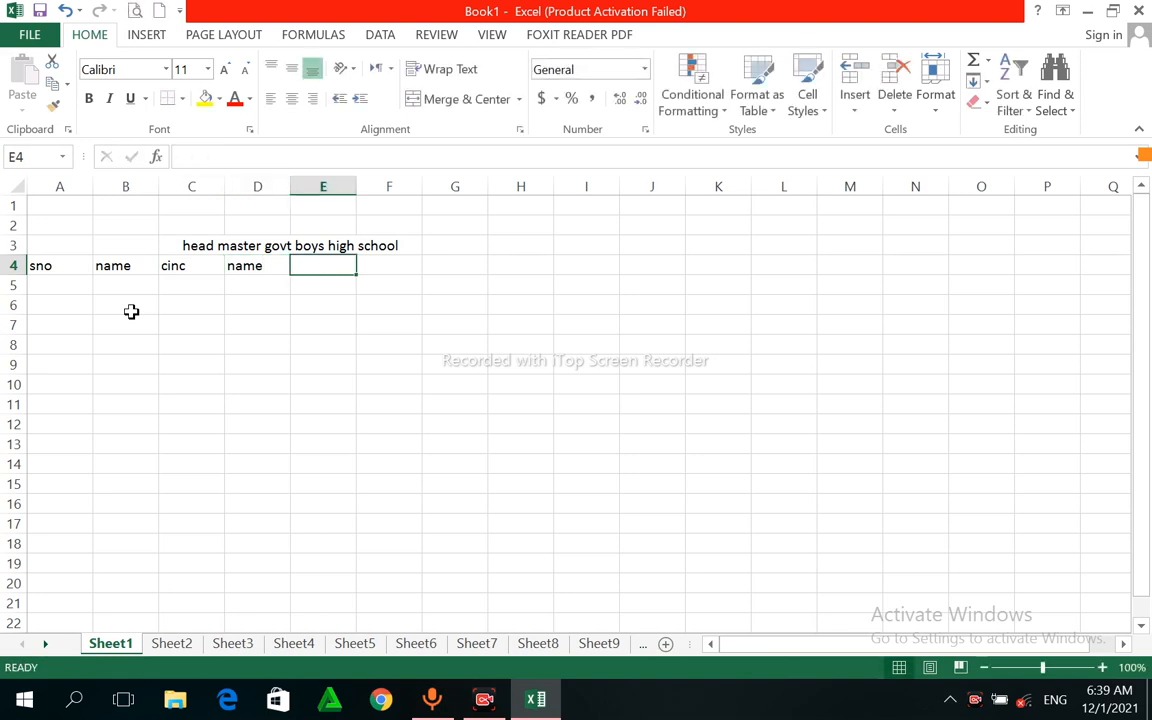
{"action": "key", "text": "Left"}
{"action": "type", "text": "n"}
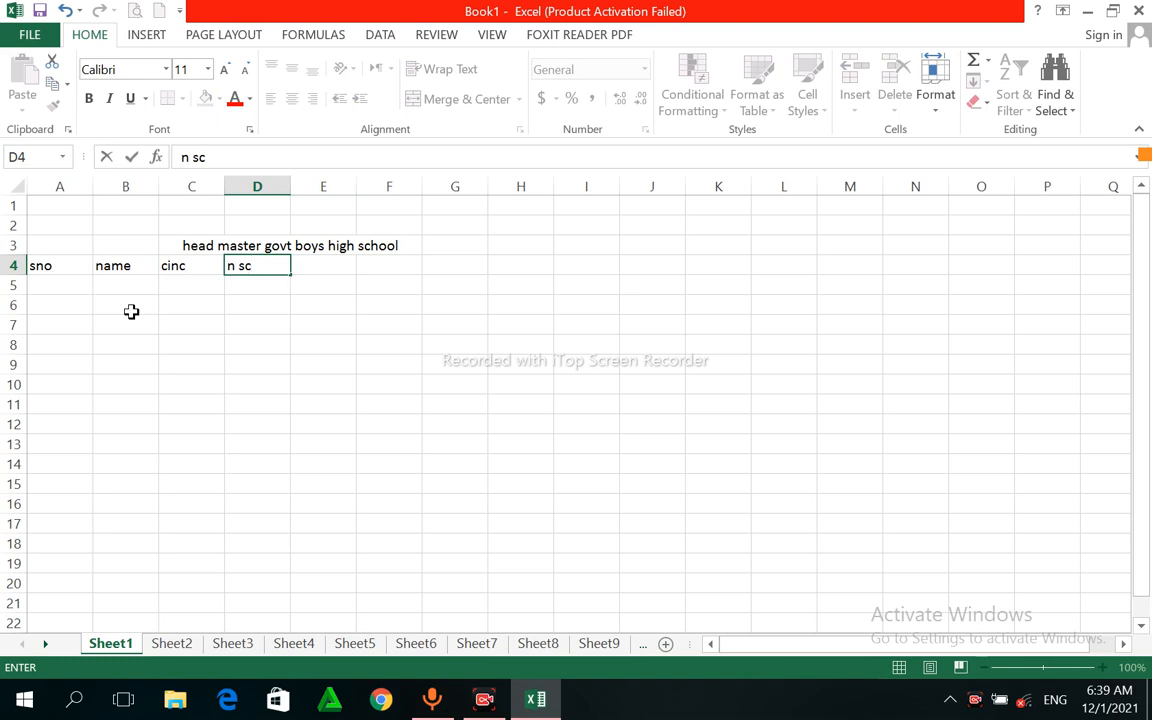
{"action": "type", "text": " school"}
{"action": "key", "text": "Tab"}
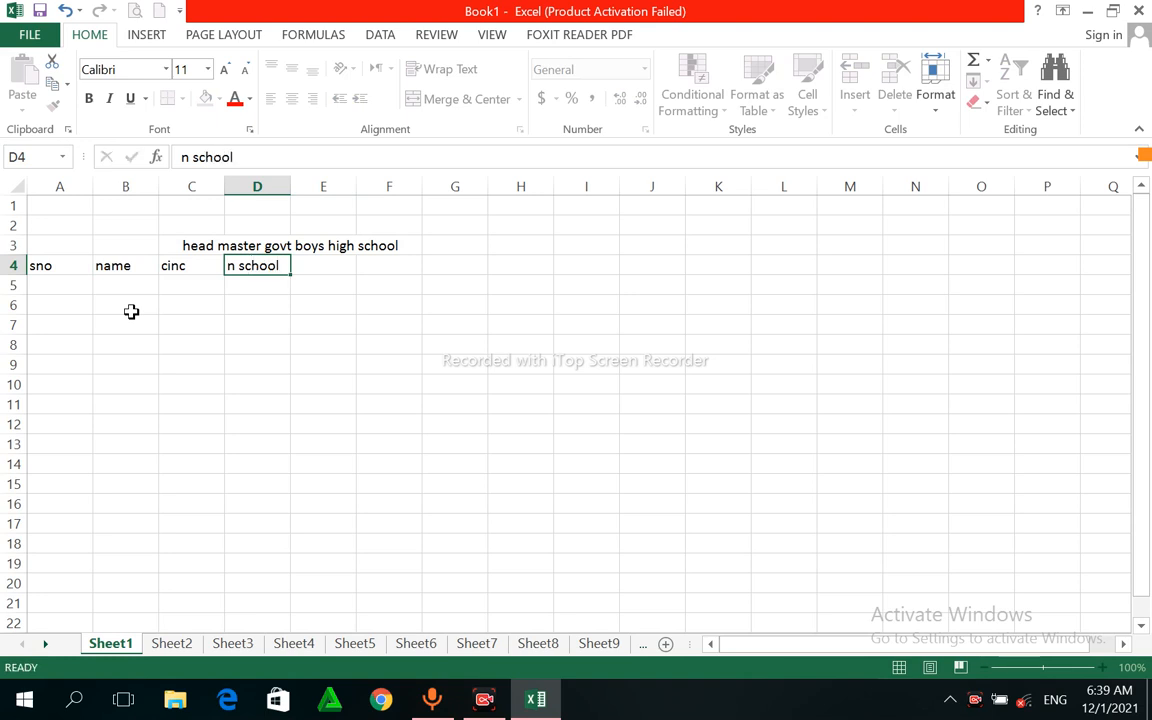
{"action": "left_click", "coordinate": [298, 320]}
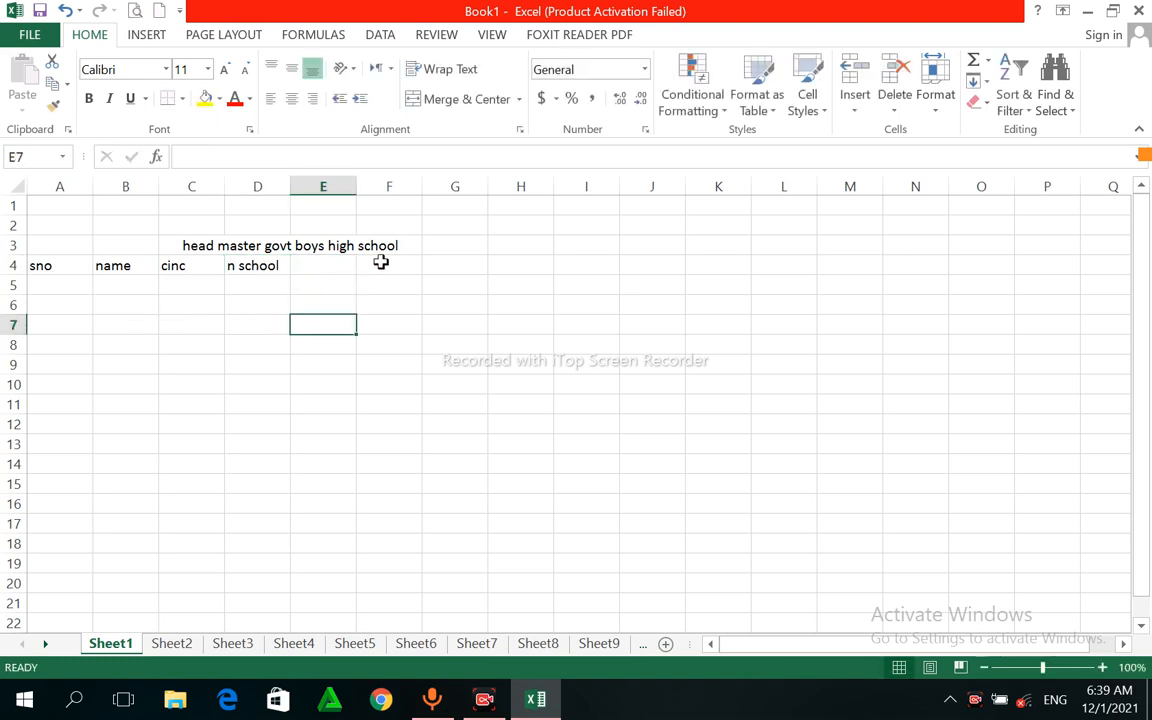
{"action": "left_click", "coordinate": [398, 262]}
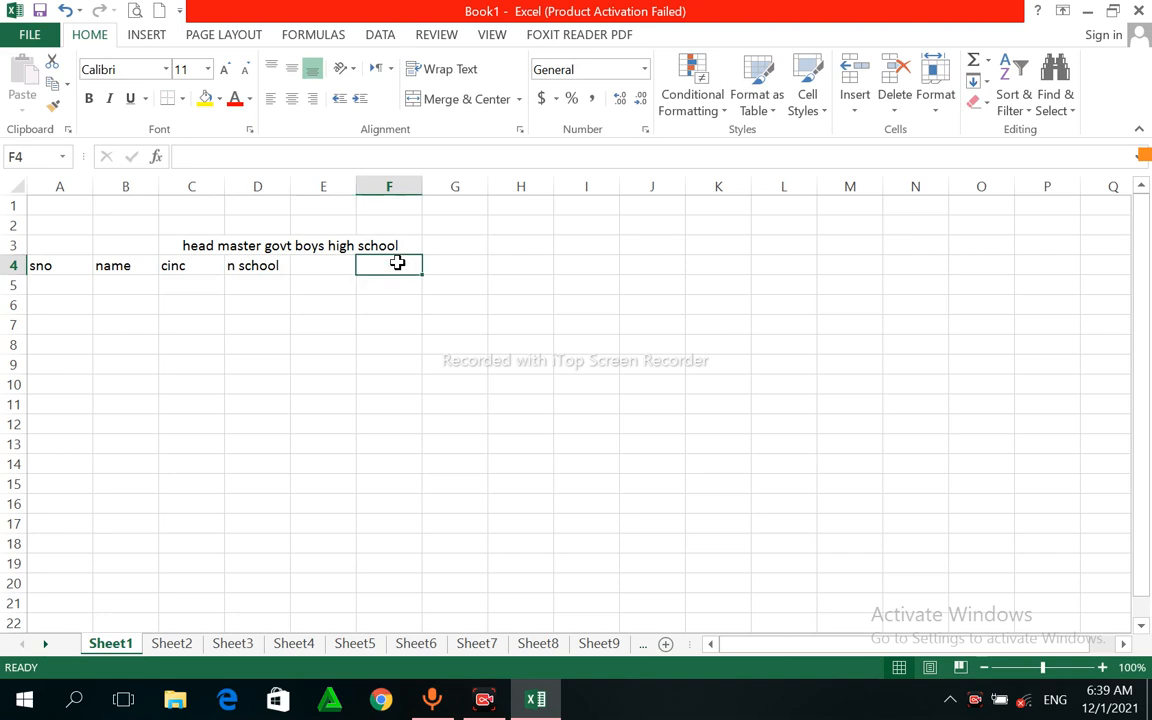
{"action": "left_click", "coordinate": [322, 266]}
{"action": "left_click", "coordinate": [454, 326]}
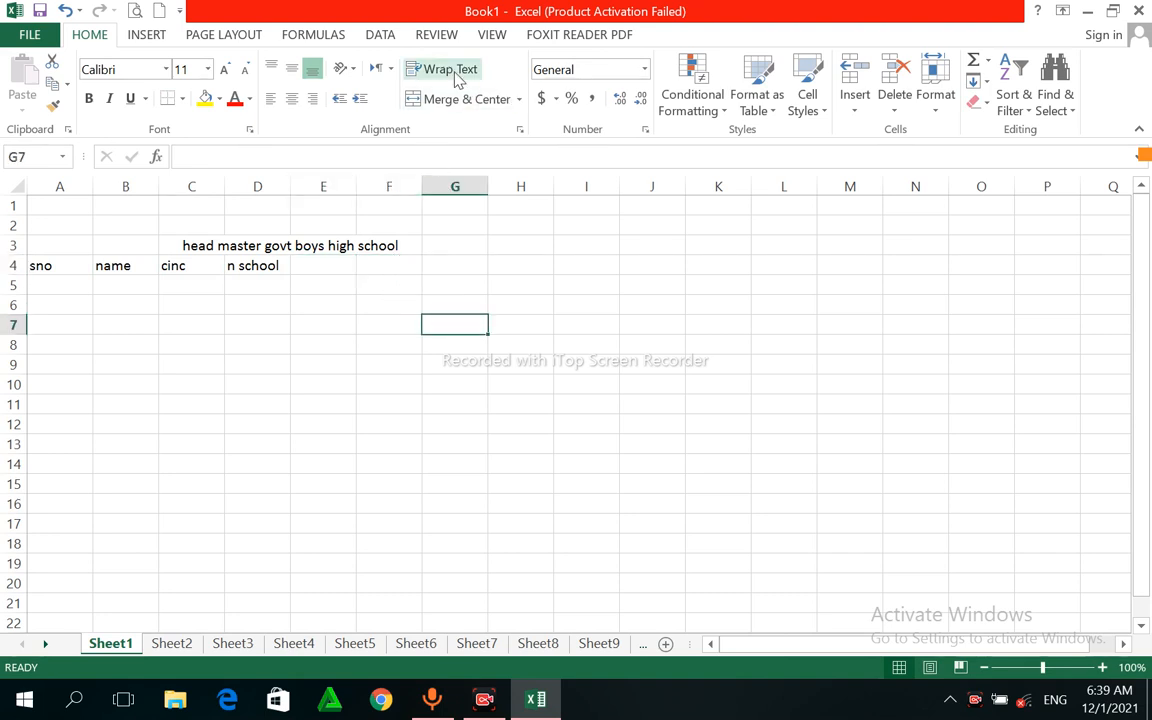
Replace the heading in cell D4 with "name of school"
{"action": "left_click", "coordinate": [256, 266]}
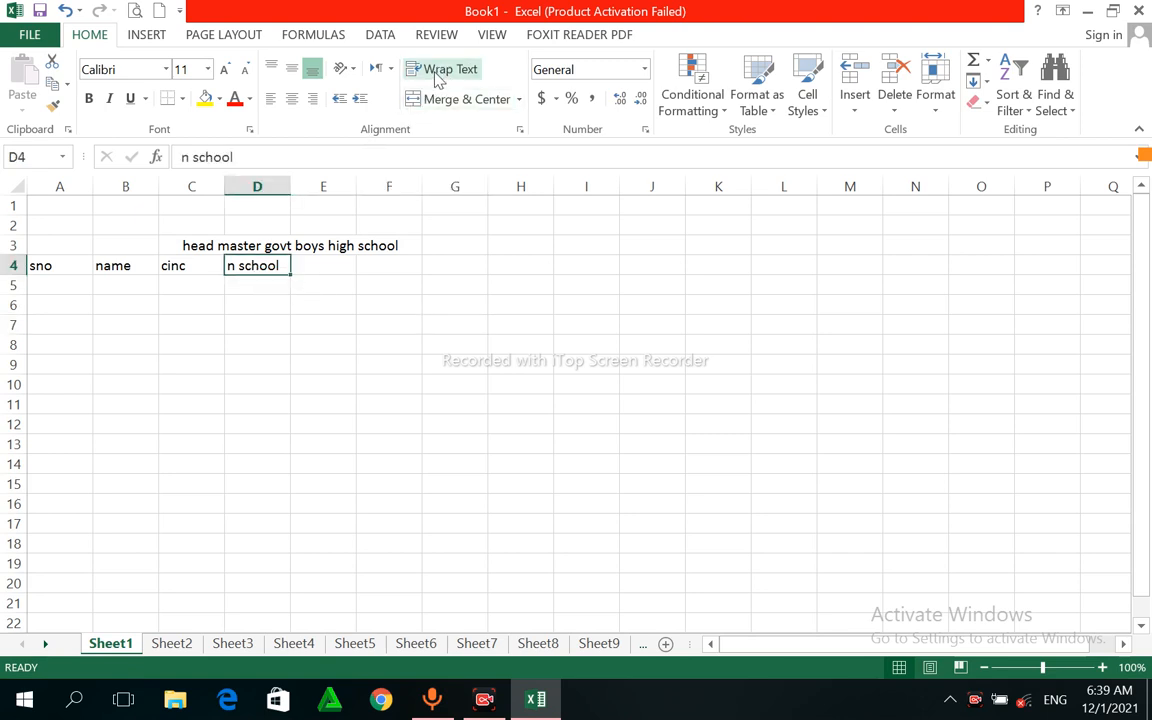
{"action": "double_click", "coordinate": [281, 265]}
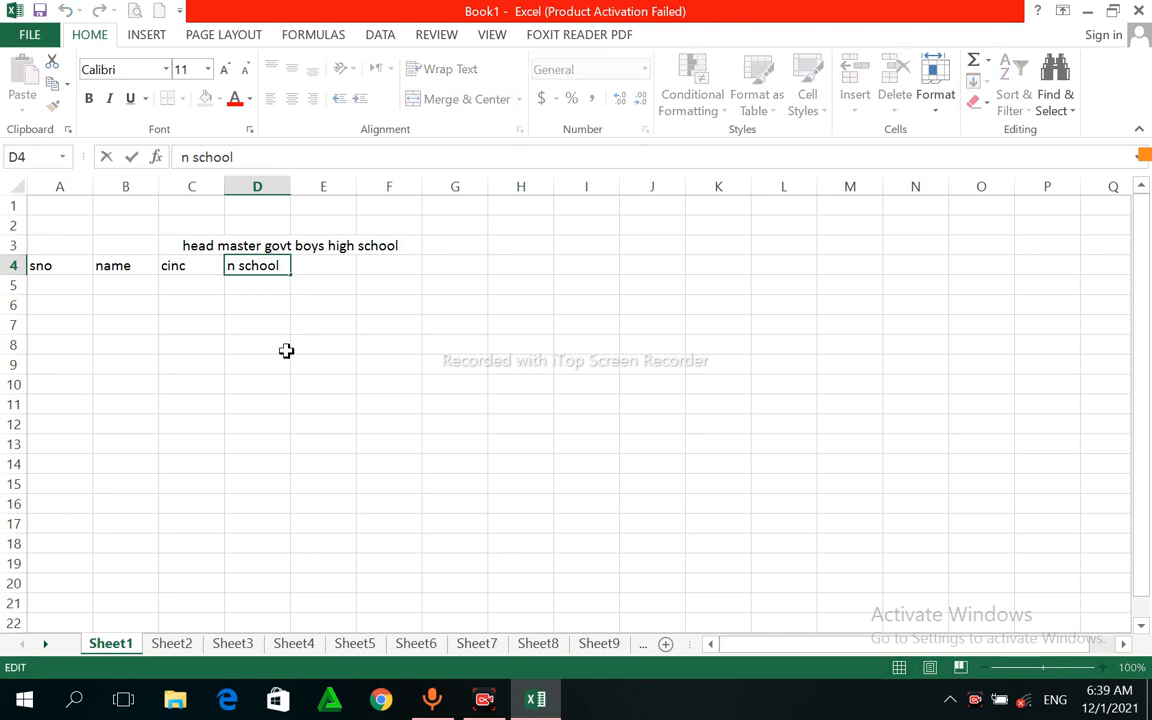
{"action": "key", "text": "BackSpace"}
{"action": "key", "text": "BackSpace"}
{"action": "key", "text": "BackSpace"}
{"action": "key", "text": "BackSpace"}
{"action": "key", "text": "BackSpace"}
{"action": "key", "text": "BackSpace"}
{"action": "key", "text": "BackSpace"}
{"action": "key", "text": "BackSpace"}
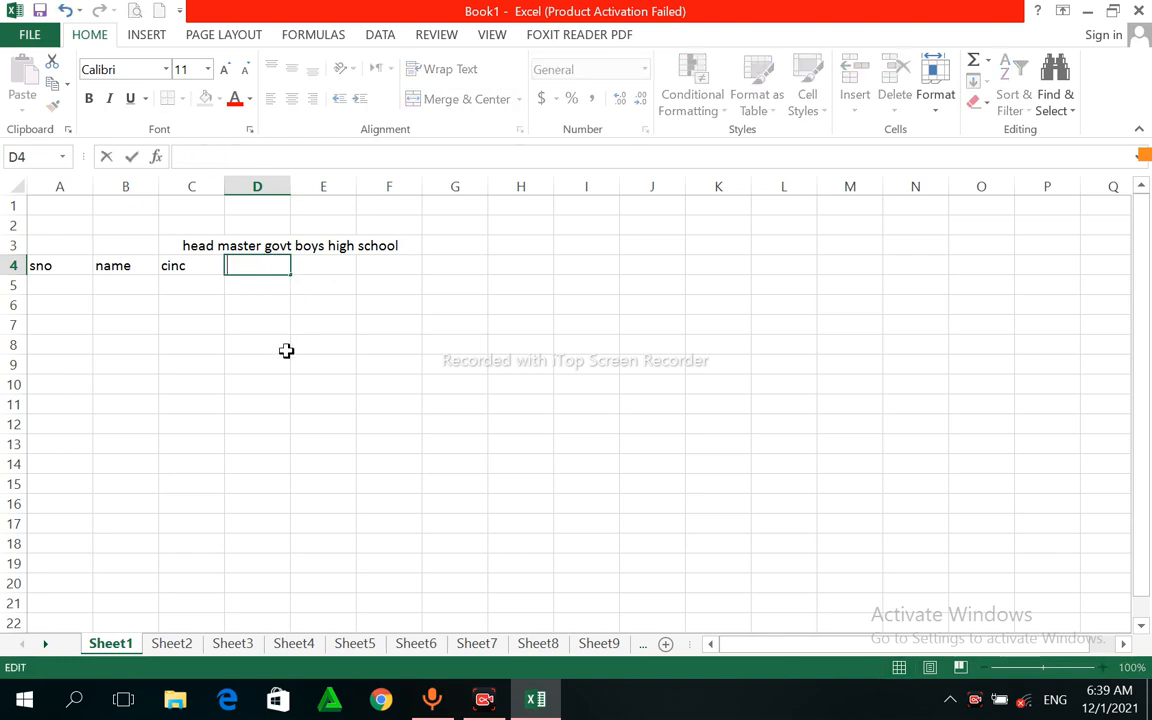
{"action": "type", "text": "name school"}
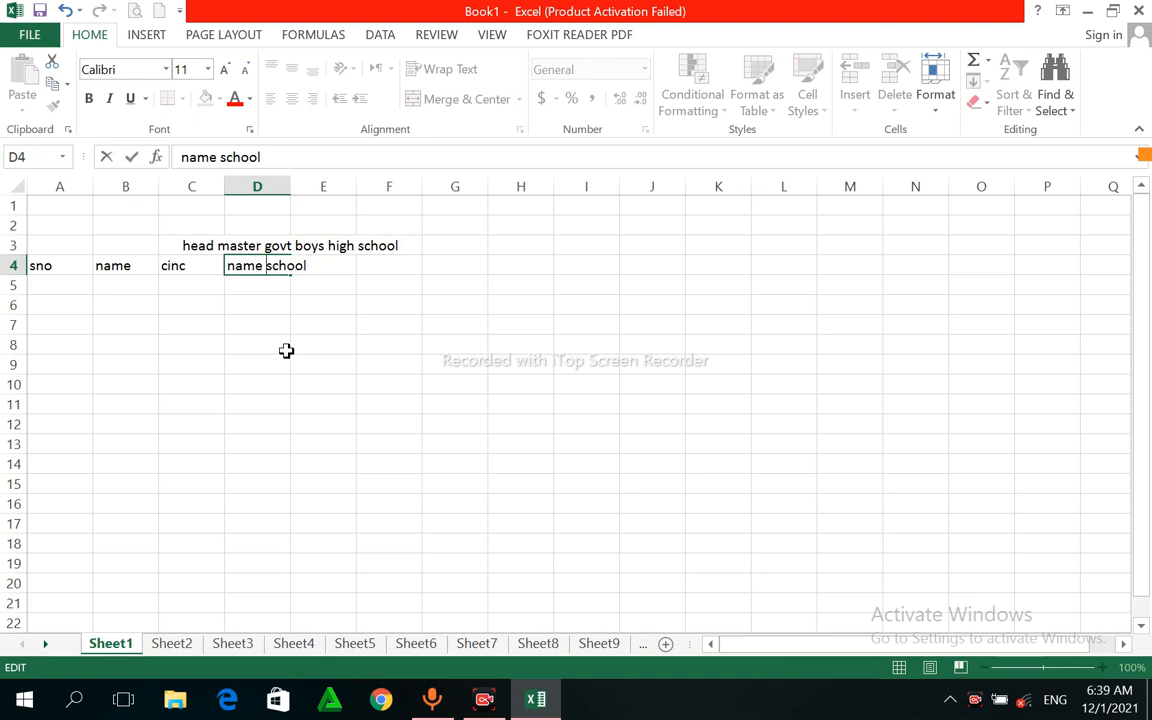
{"action": "type", "text": "of"}
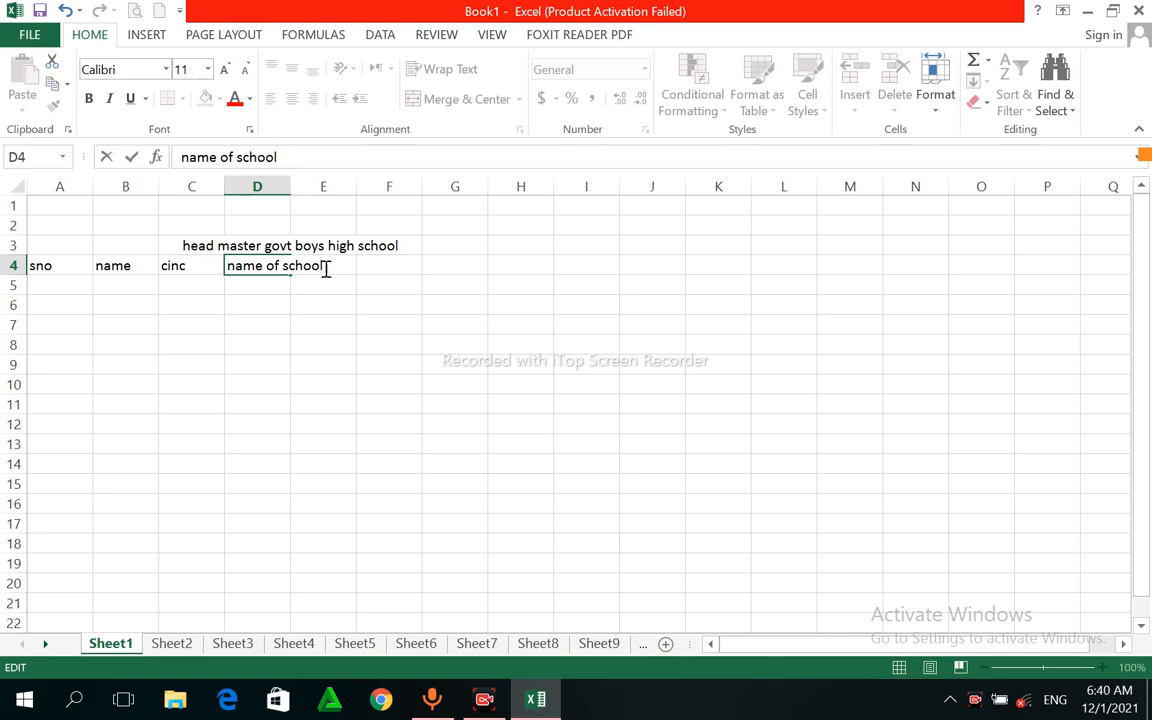
{"action": "left_click", "coordinate": [317, 322]}
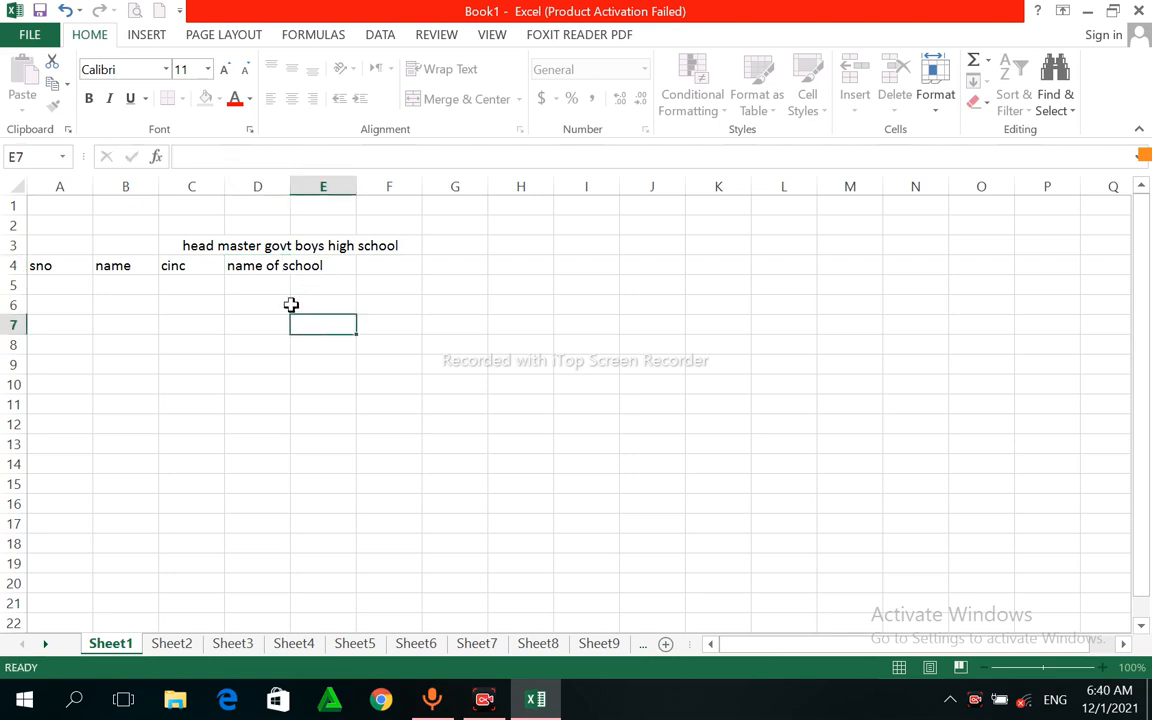
Wrap the text of the "name of school" heading within cell D4
{"action": "left_click", "coordinate": [258, 265]}
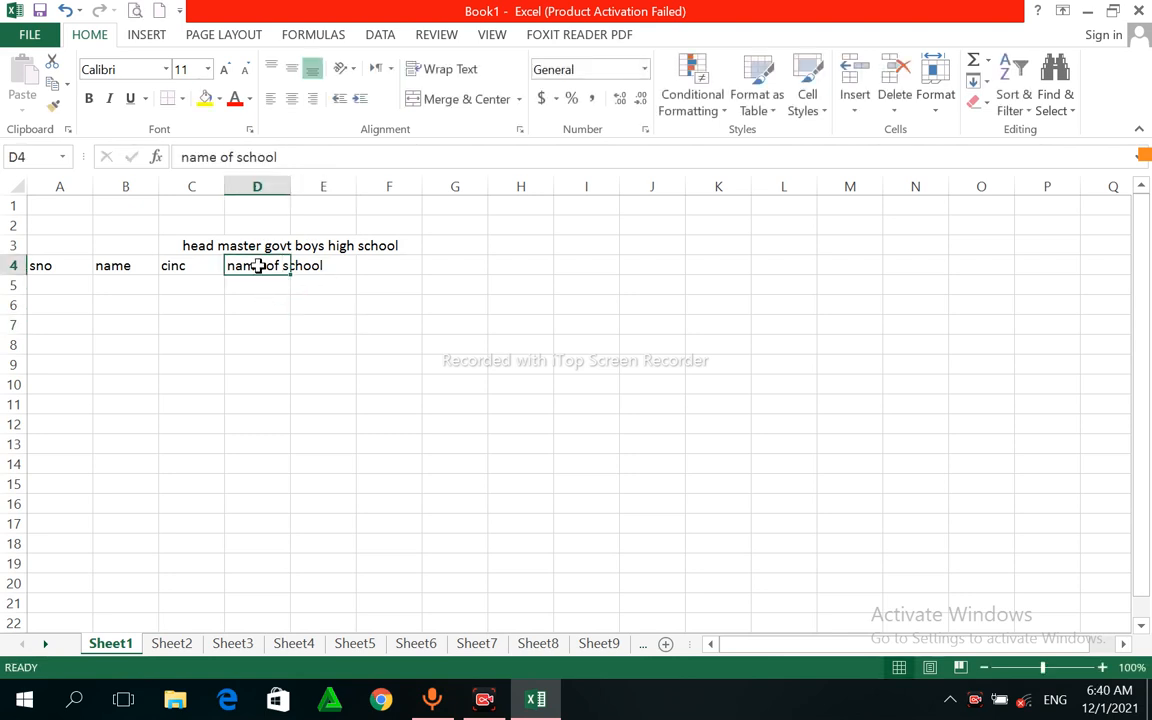
{"action": "left_click", "coordinate": [452, 69]}
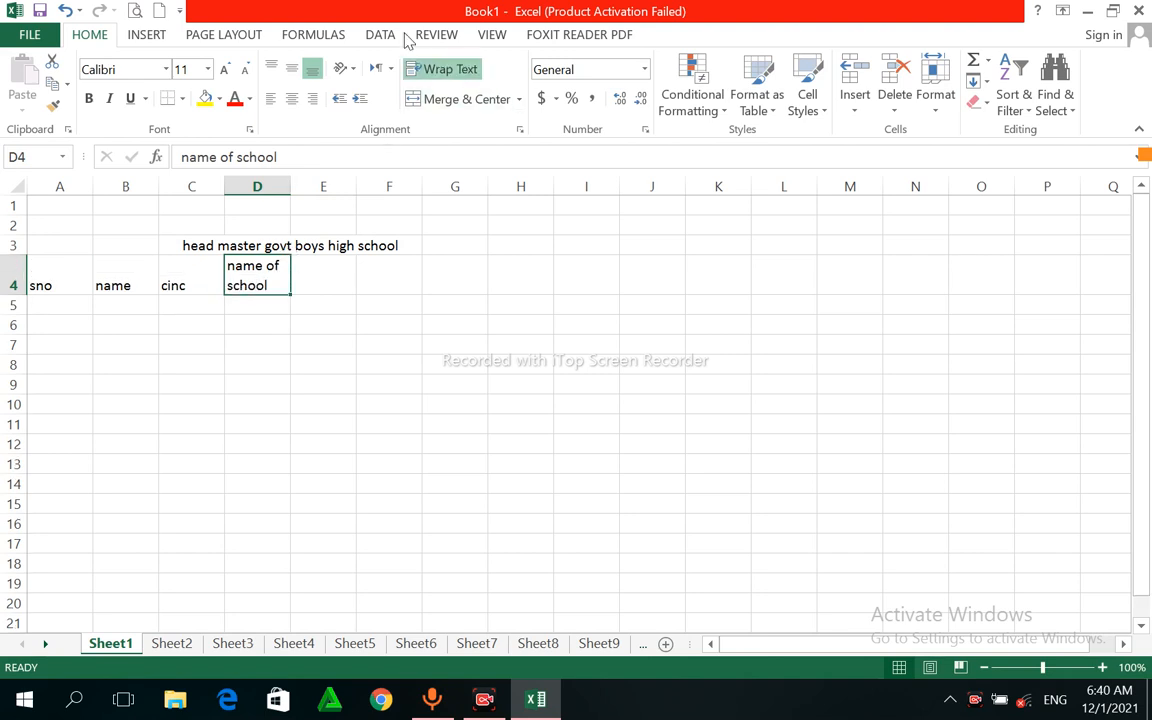
{"action": "left_click", "coordinate": [322, 279]}
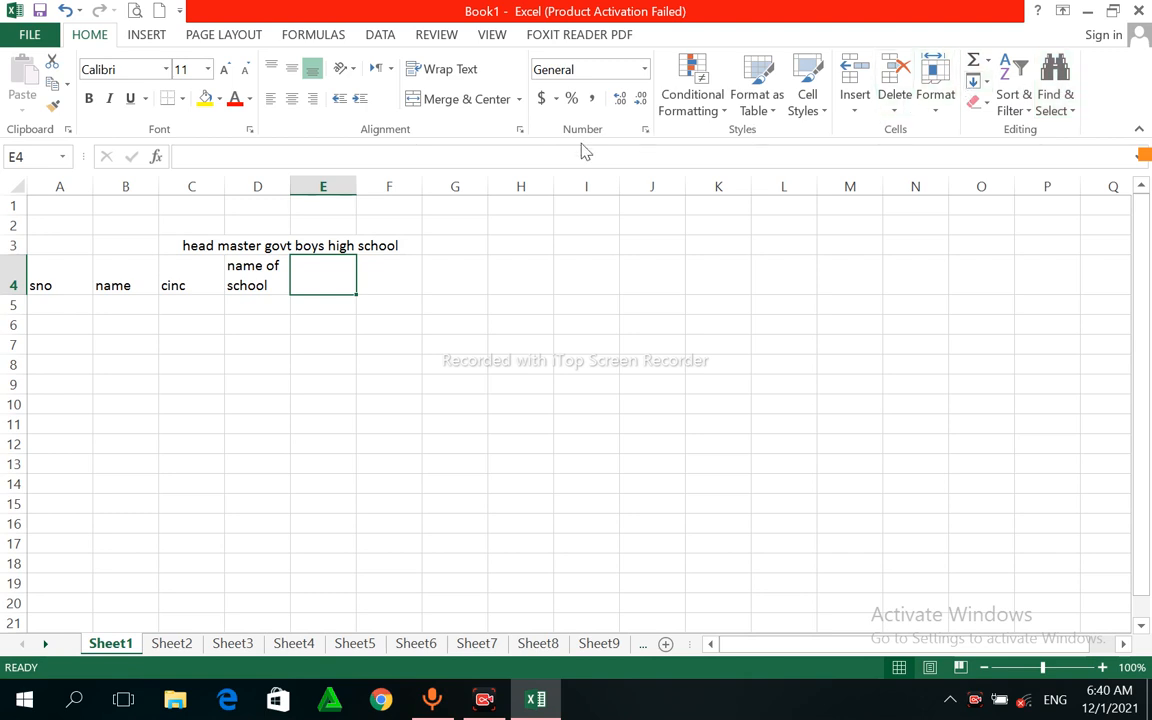
{"action": "left_click", "coordinate": [147, 35]}
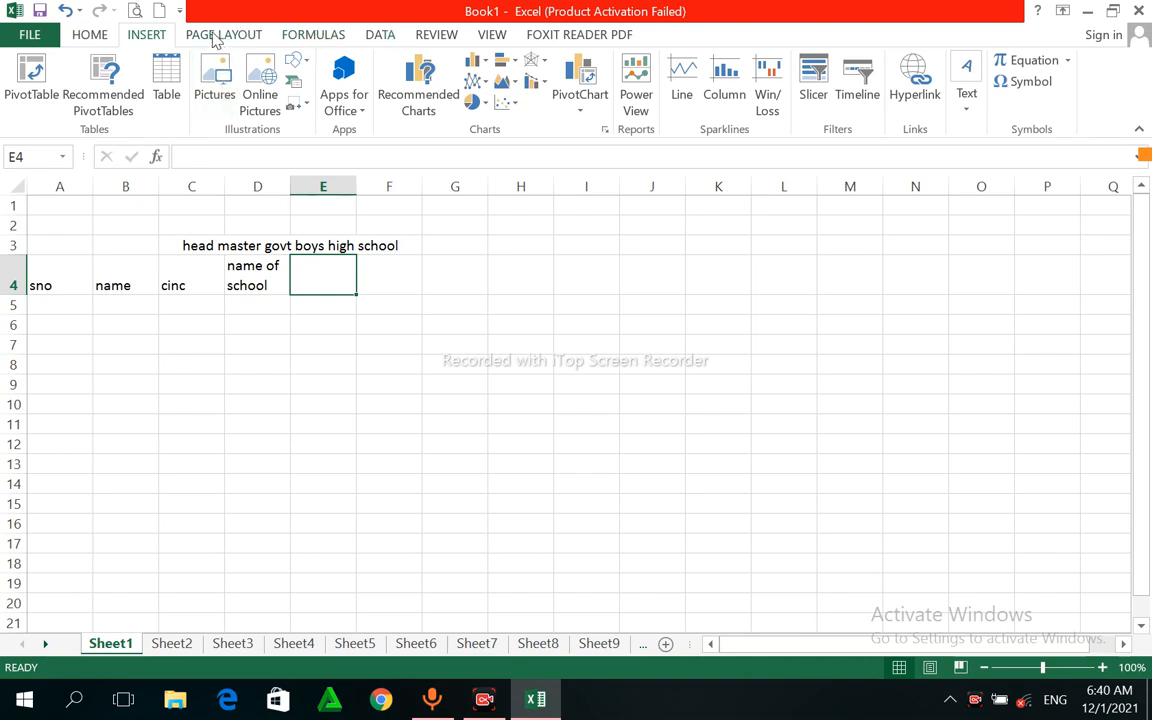
{"action": "left_click", "coordinate": [214, 36]}
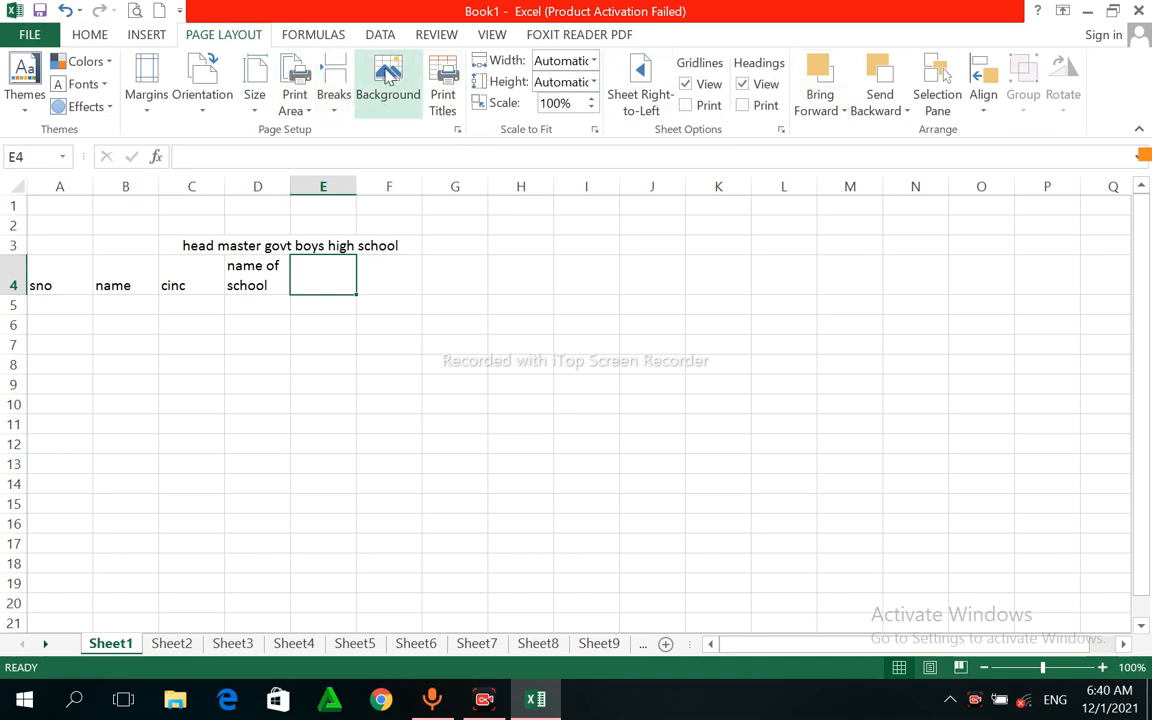
{"action": "left_click", "coordinate": [310, 37]}
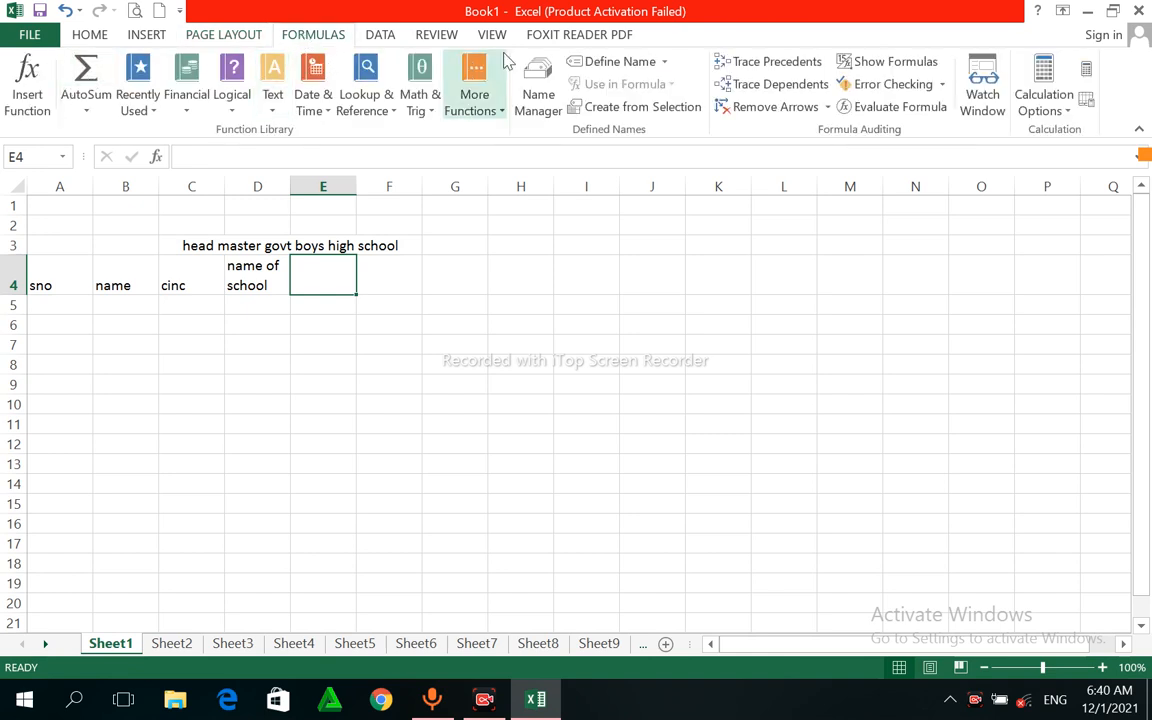
{"action": "left_click", "coordinate": [381, 36]}
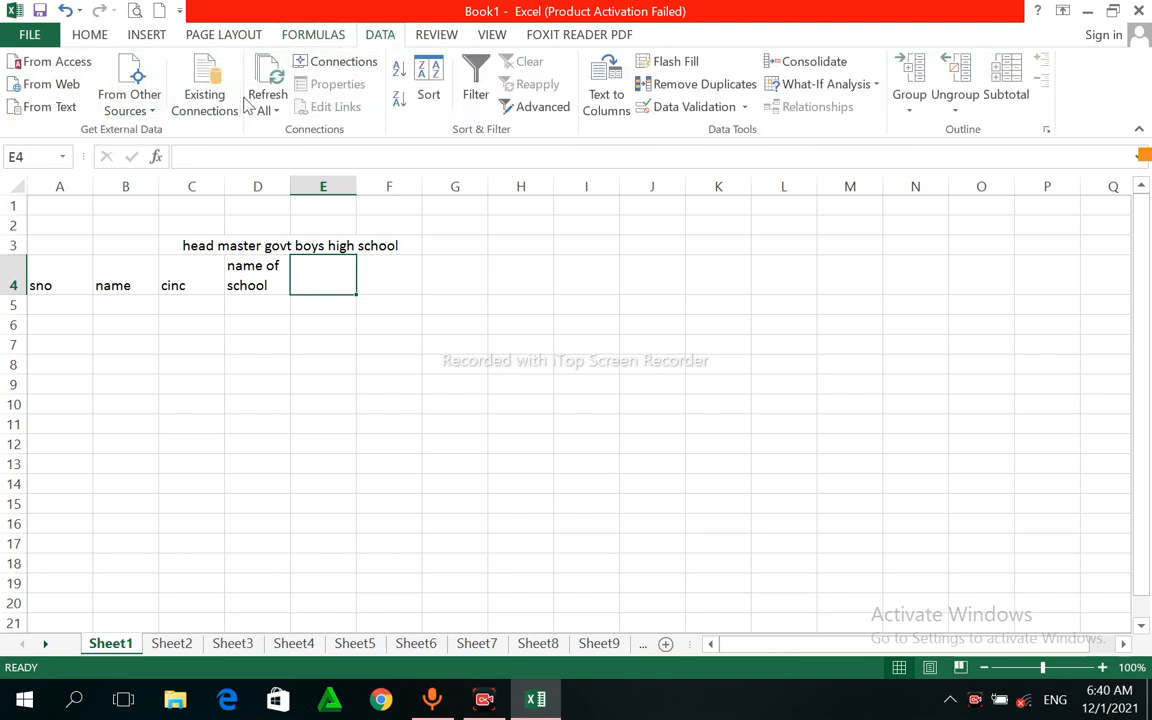
{"action": "left_click", "coordinate": [437, 35]}
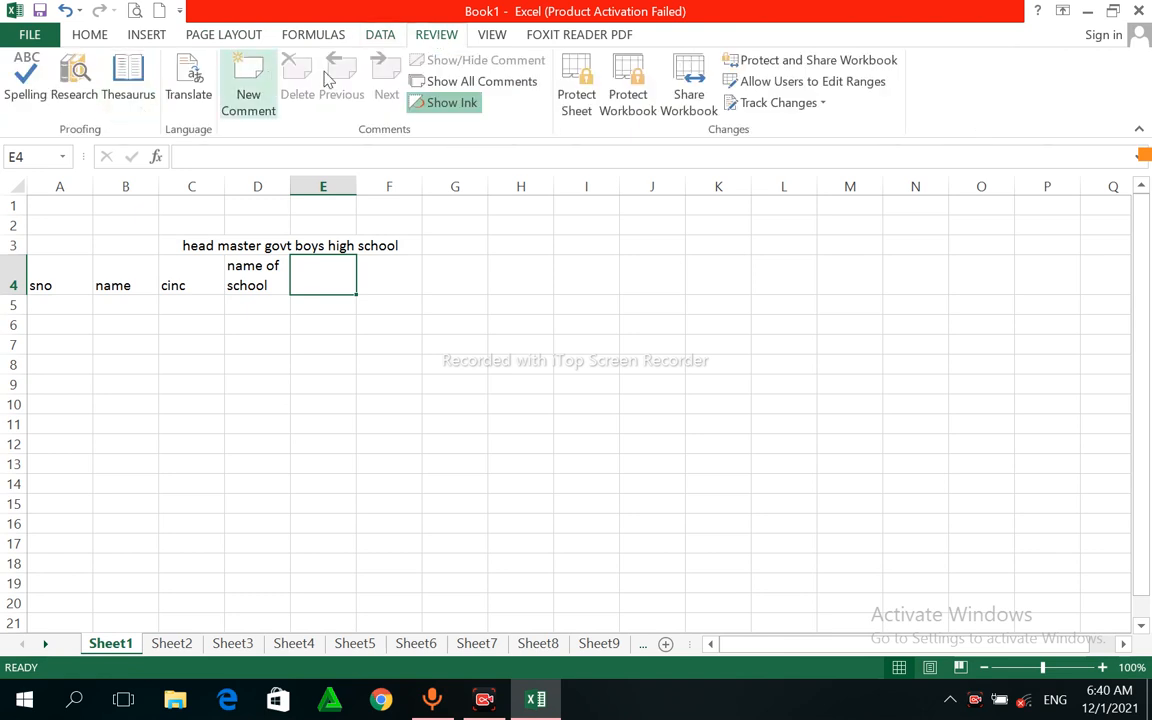
{"action": "left_click", "coordinate": [493, 37]}
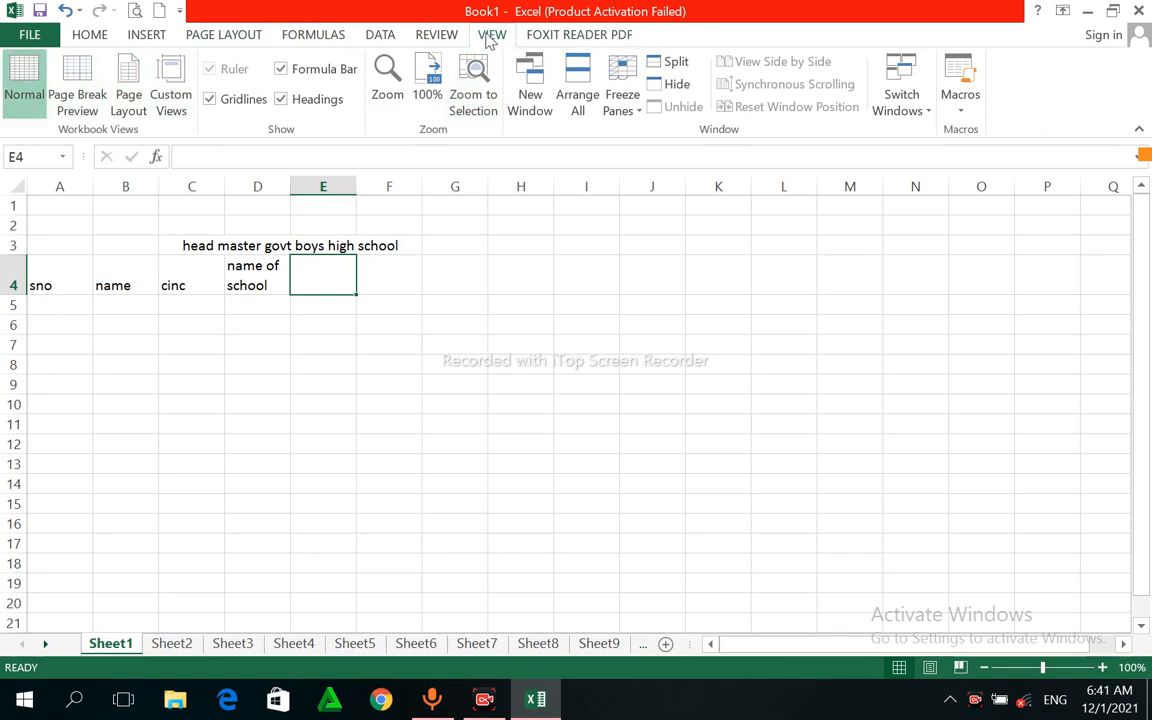
{"action": "left_click", "coordinate": [542, 38]}
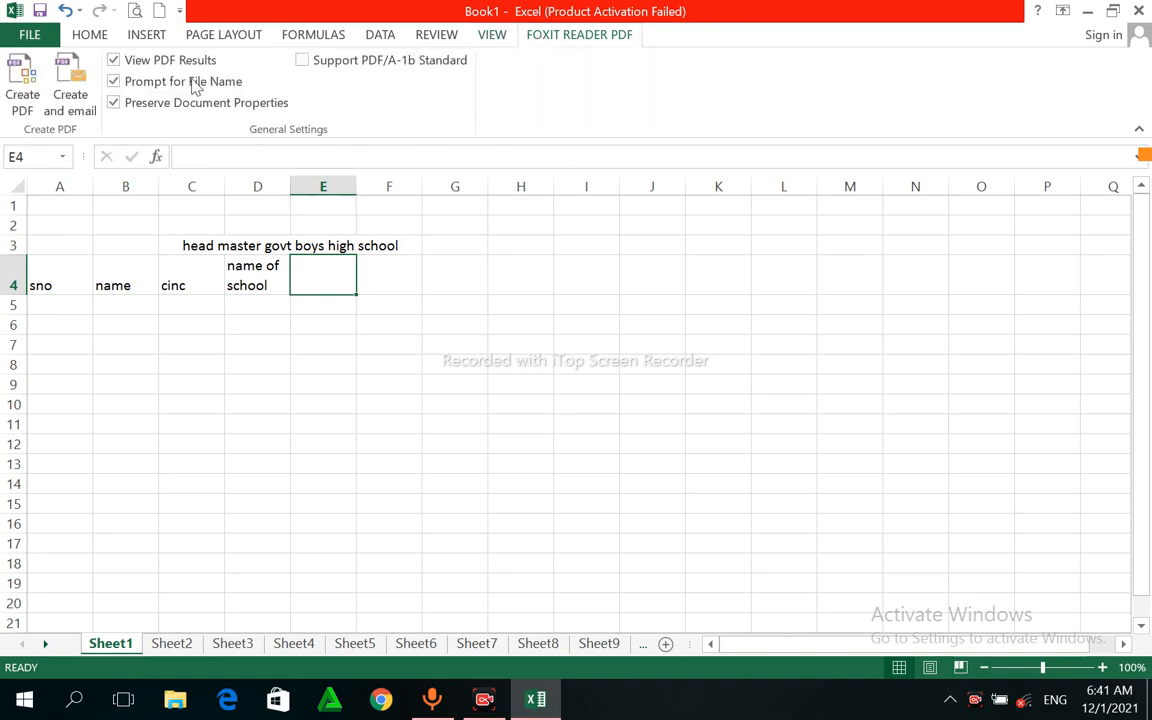
{"action": "left_click", "coordinate": [490, 36]}
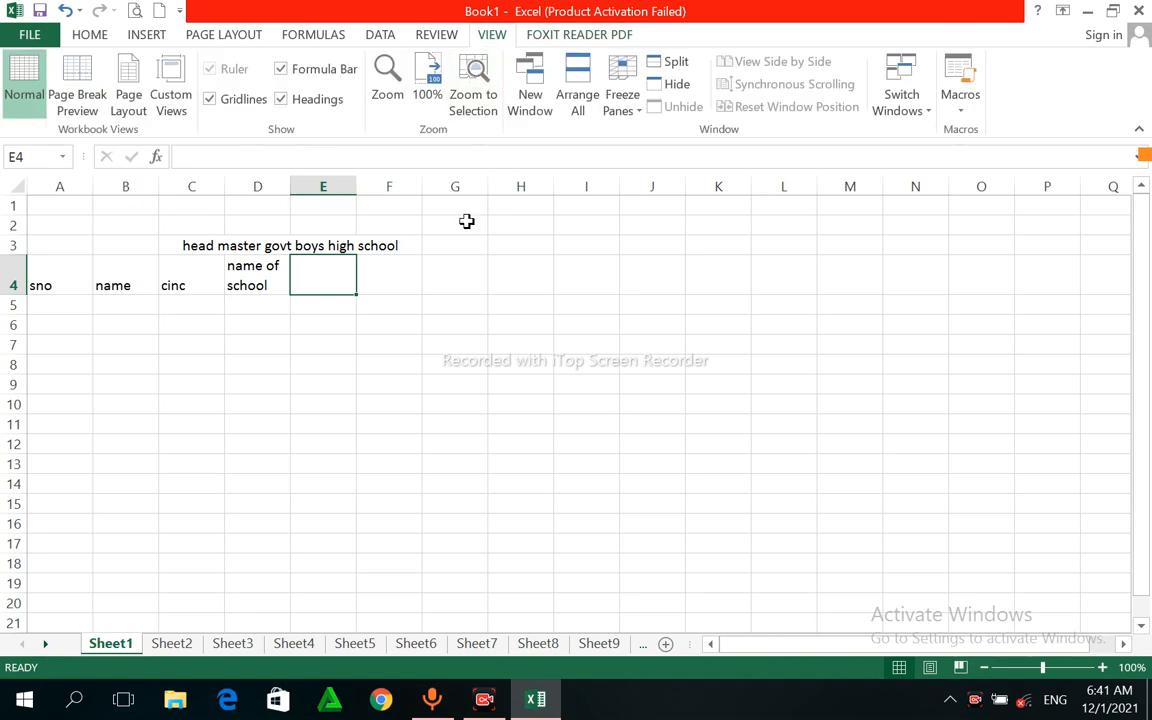
Open the print preview of Sheet1 to check its page layout, and return to the worksheet
{"action": "left_click", "coordinate": [206, 310]}
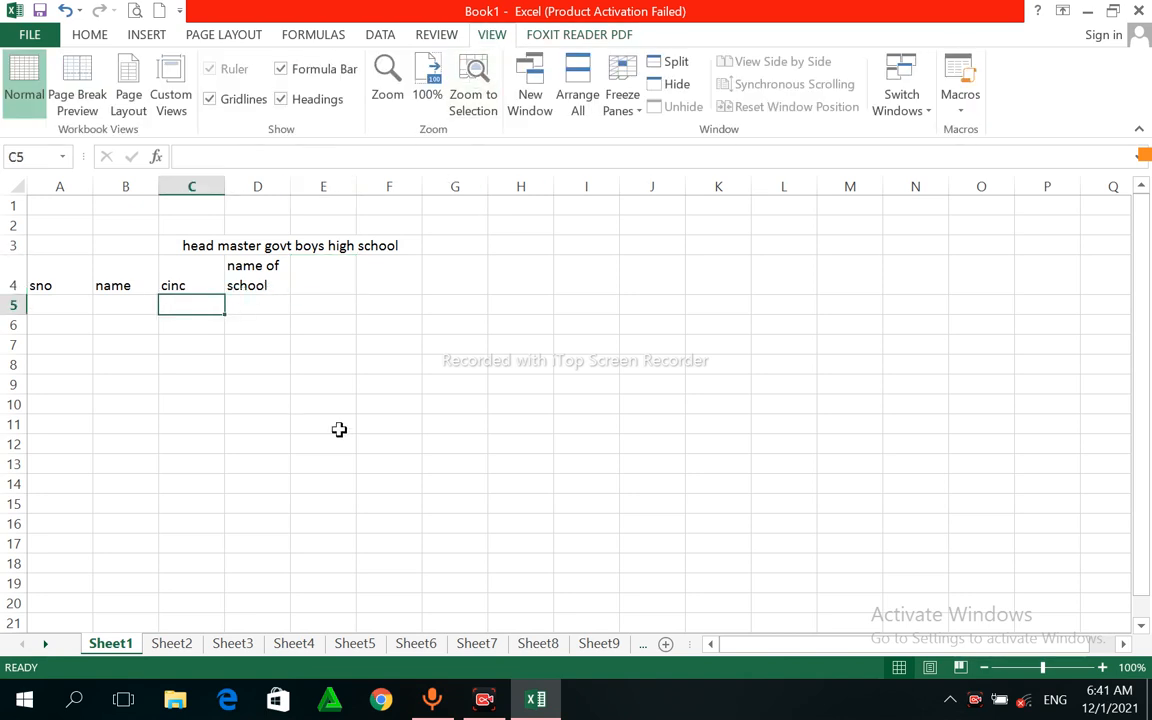
{"action": "key", "text": "ctrl+p"}
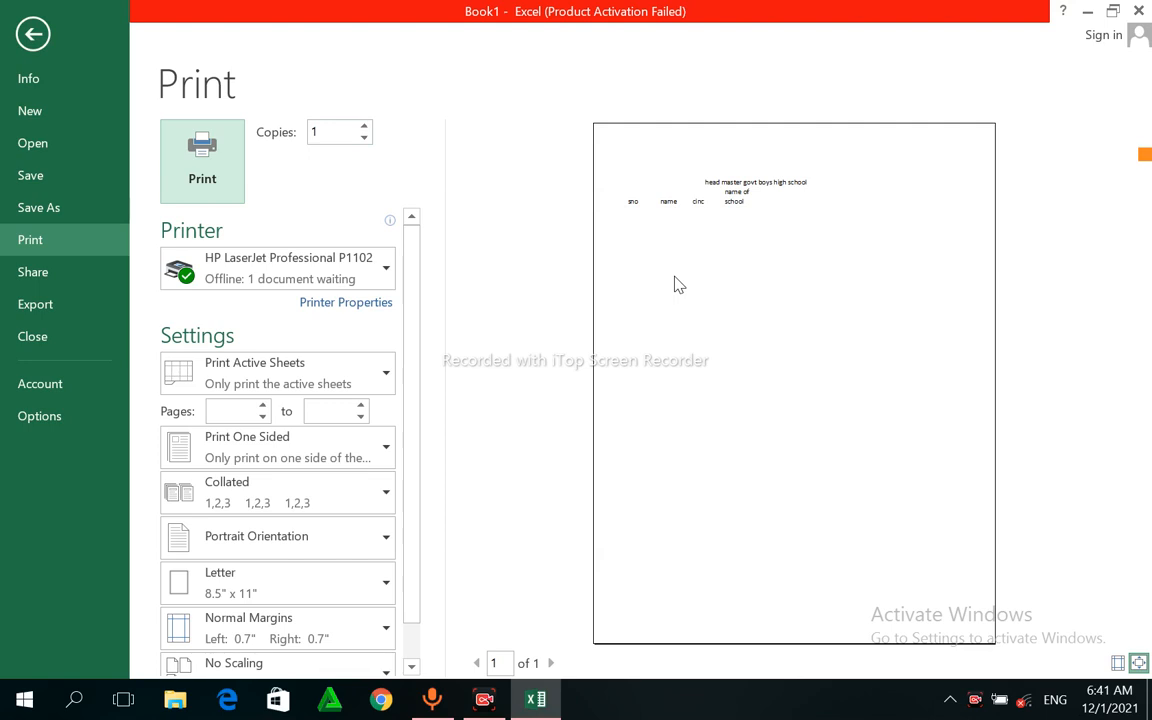
{"action": "left_click", "coordinate": [32, 34]}
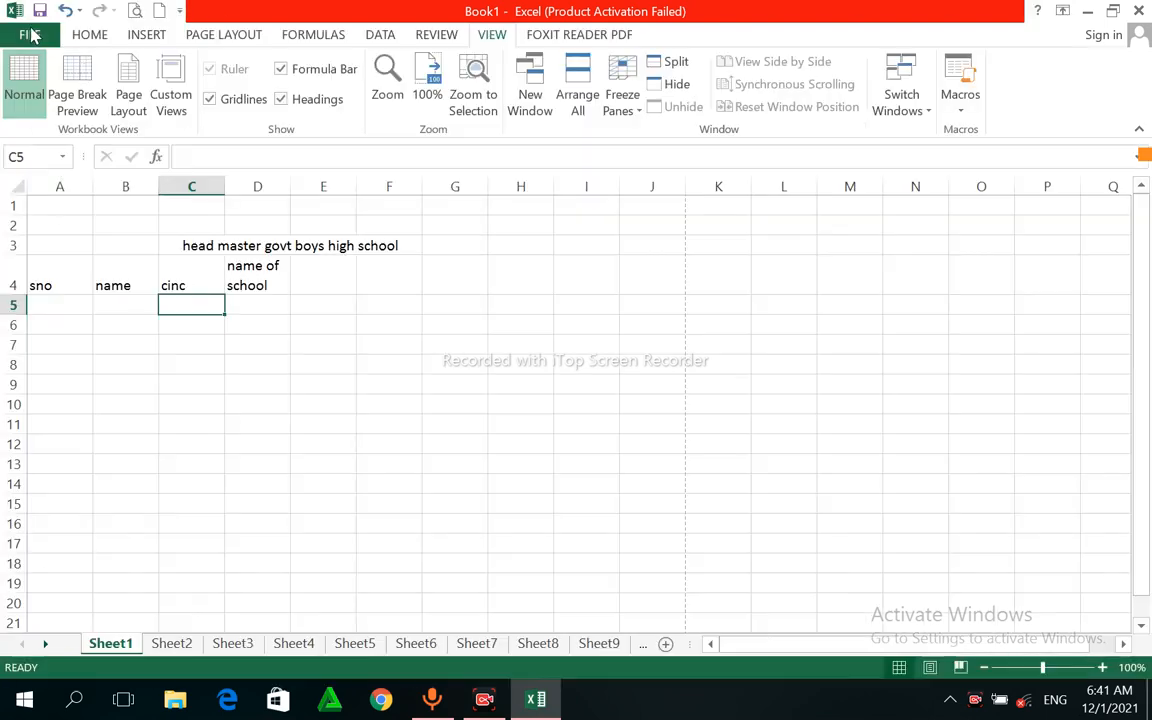
Enter "tho teen", "char" and "panch" in cells L4, M4 and N4, beyond the dashed page boundary
{"action": "left_click", "coordinate": [803, 262]}
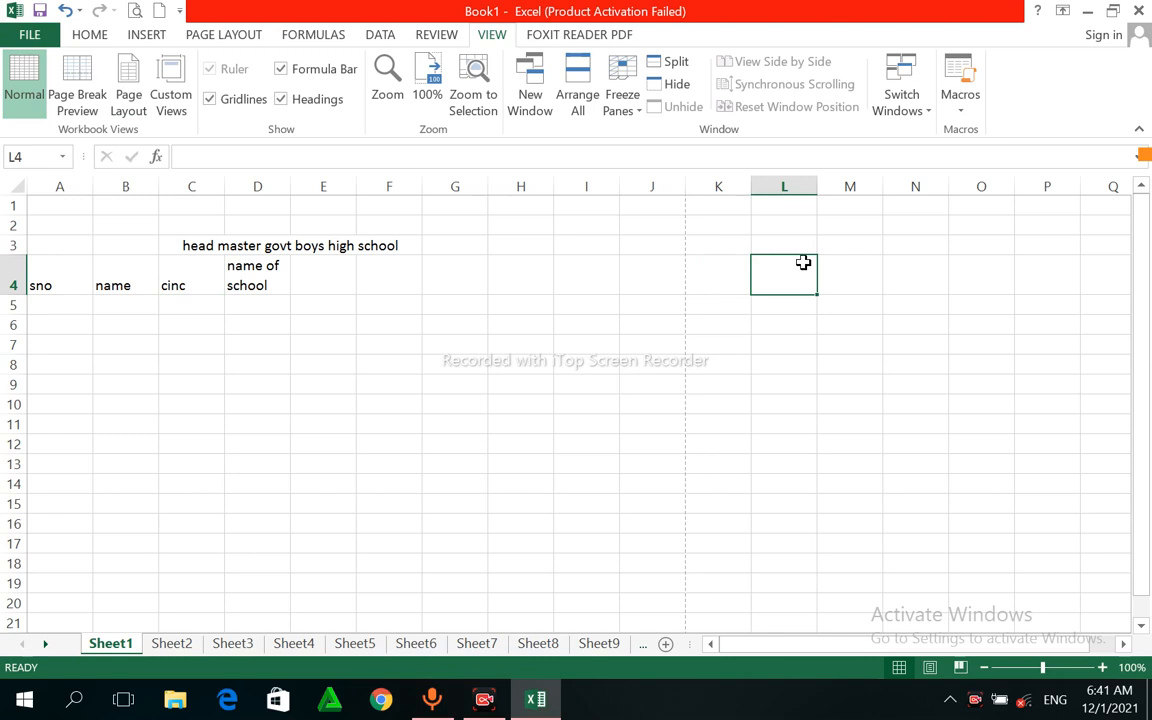
{"action": "type", "text": "tho"}
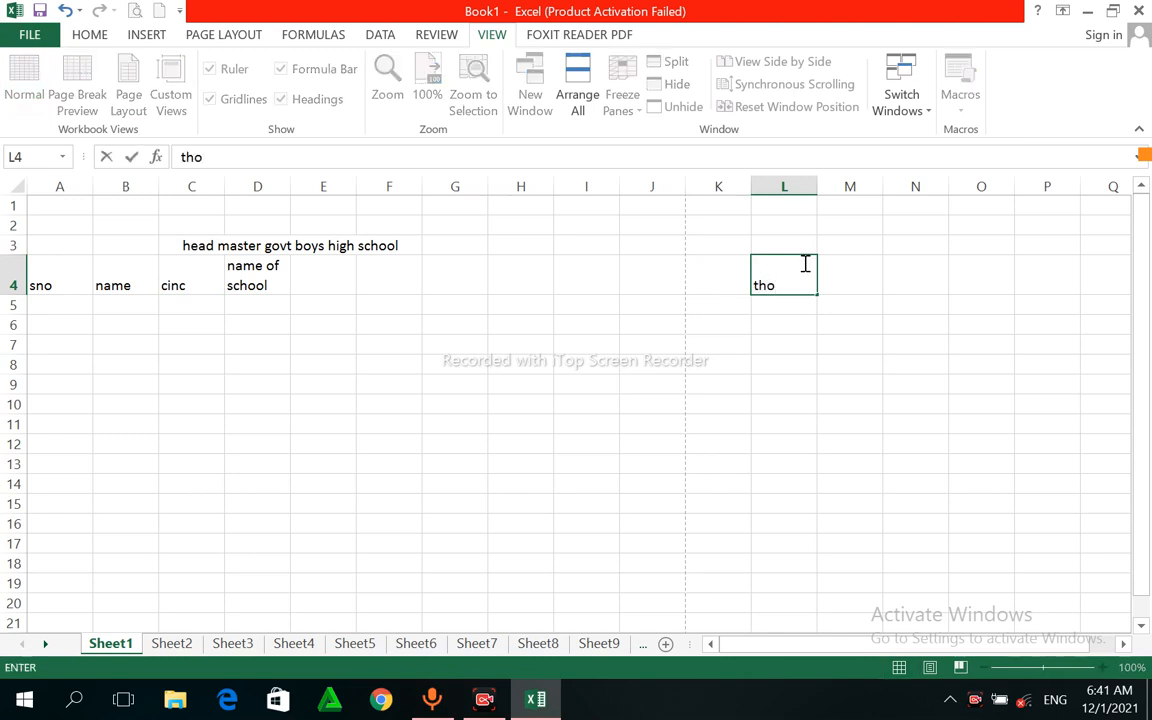
{"action": "type", "text": " teen"}
{"action": "key", "text": "Tab"}
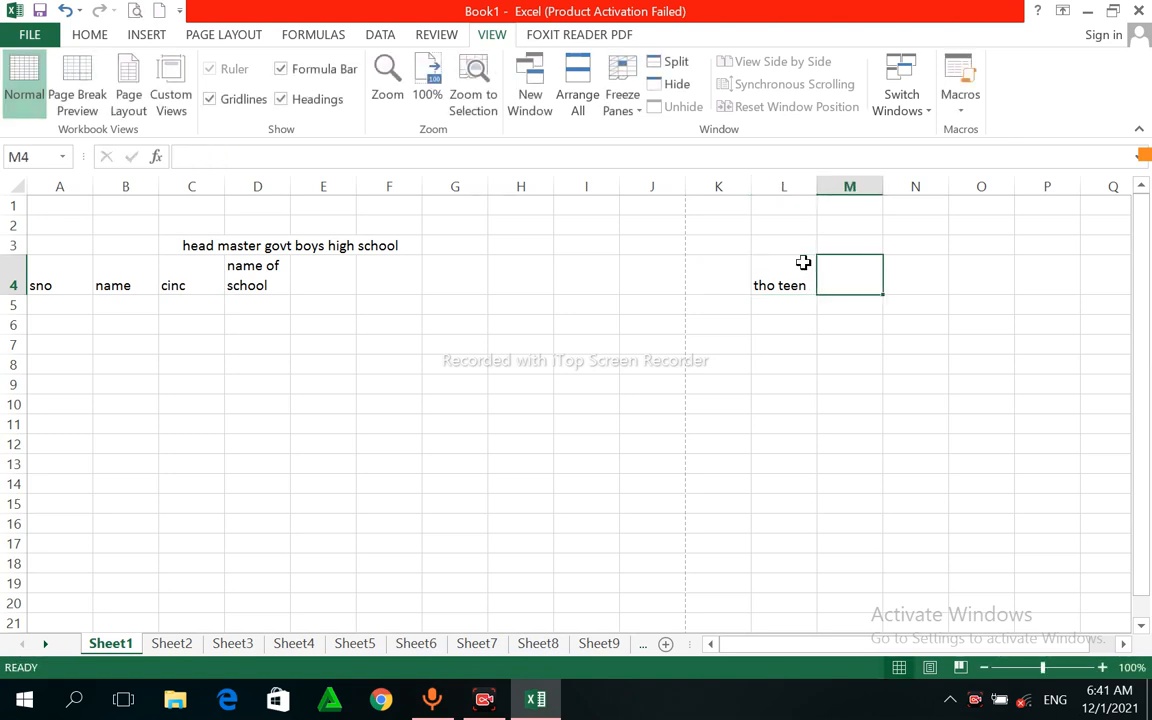
{"action": "type", "text": "char"}
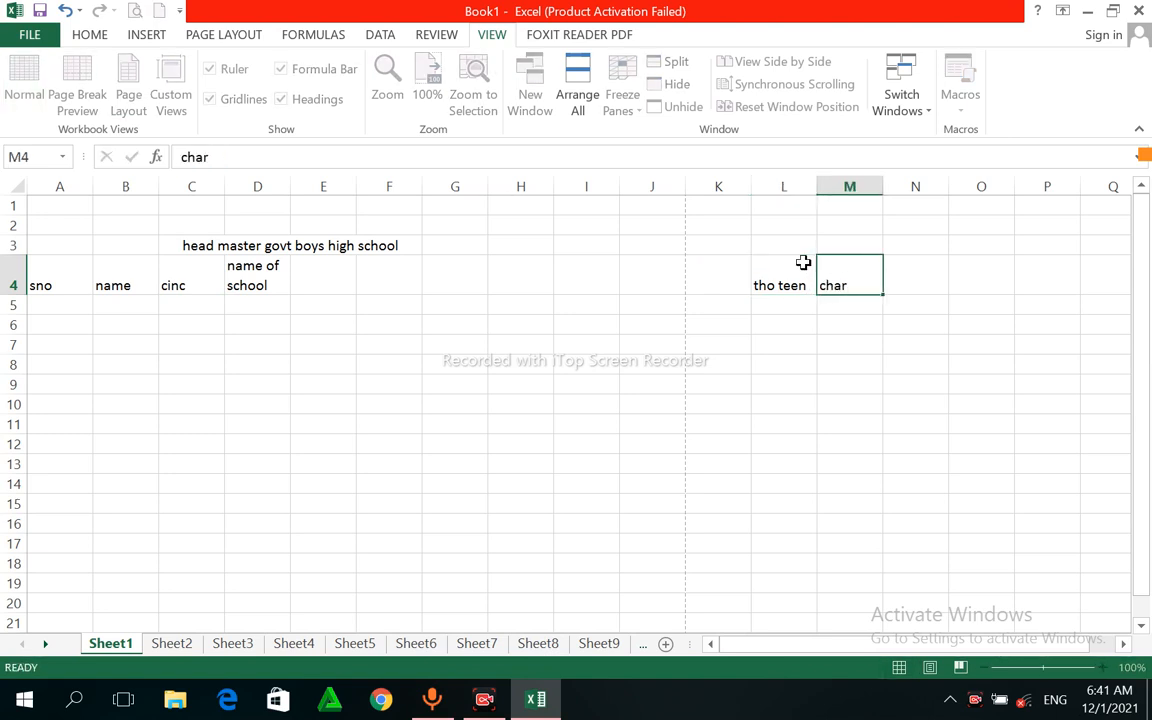
{"action": "key", "text": "Tab"}
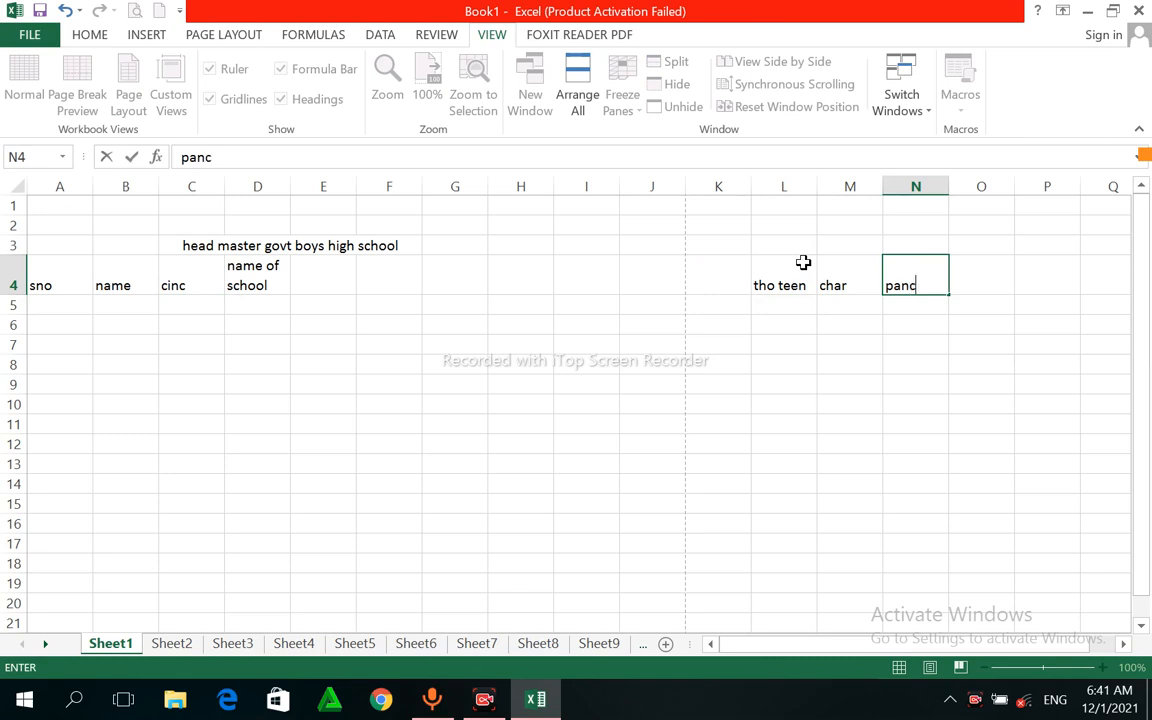
{"action": "left_click", "coordinate": [868, 347]}
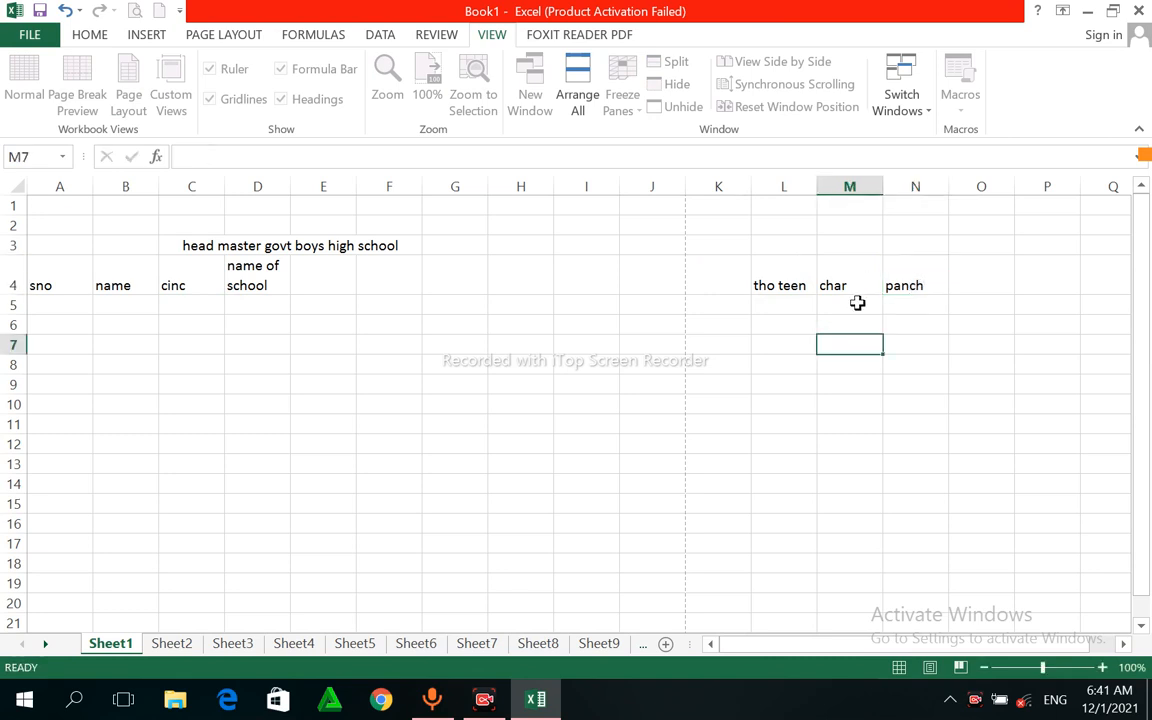
Check in the print preview how the entries in L4 to N4 fall on the pages, and return to the worksheet
{"action": "left_click", "coordinate": [797, 286]}
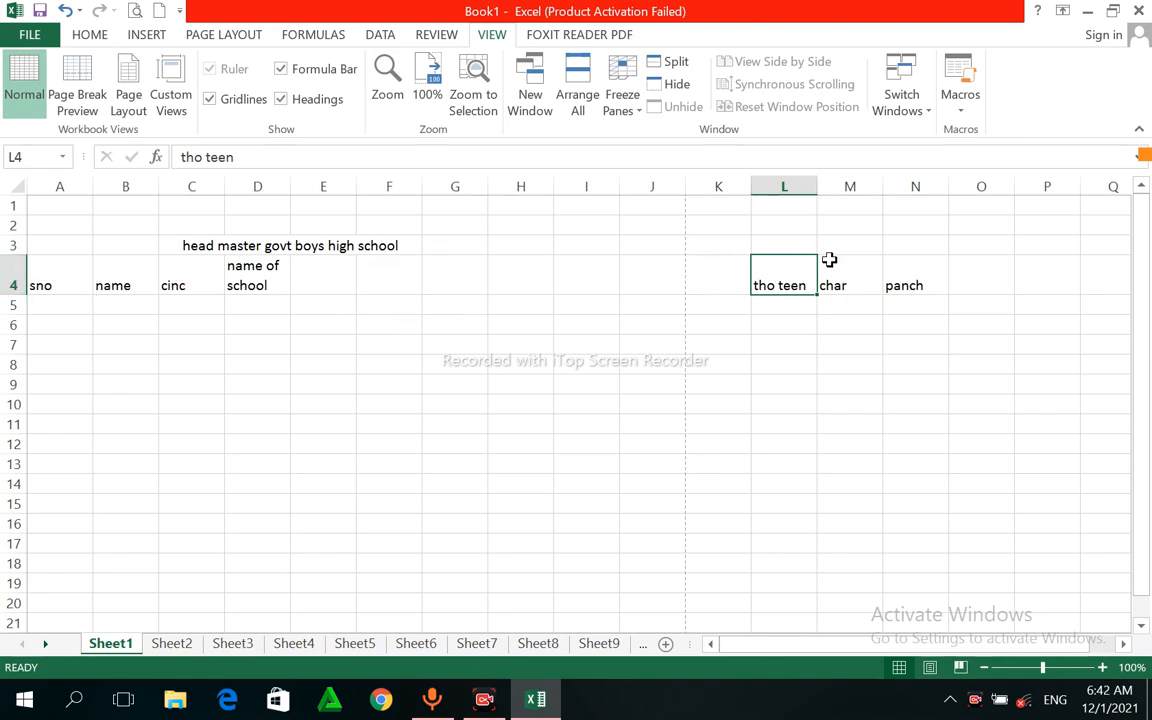
{"action": "left_click", "coordinate": [912, 284]}
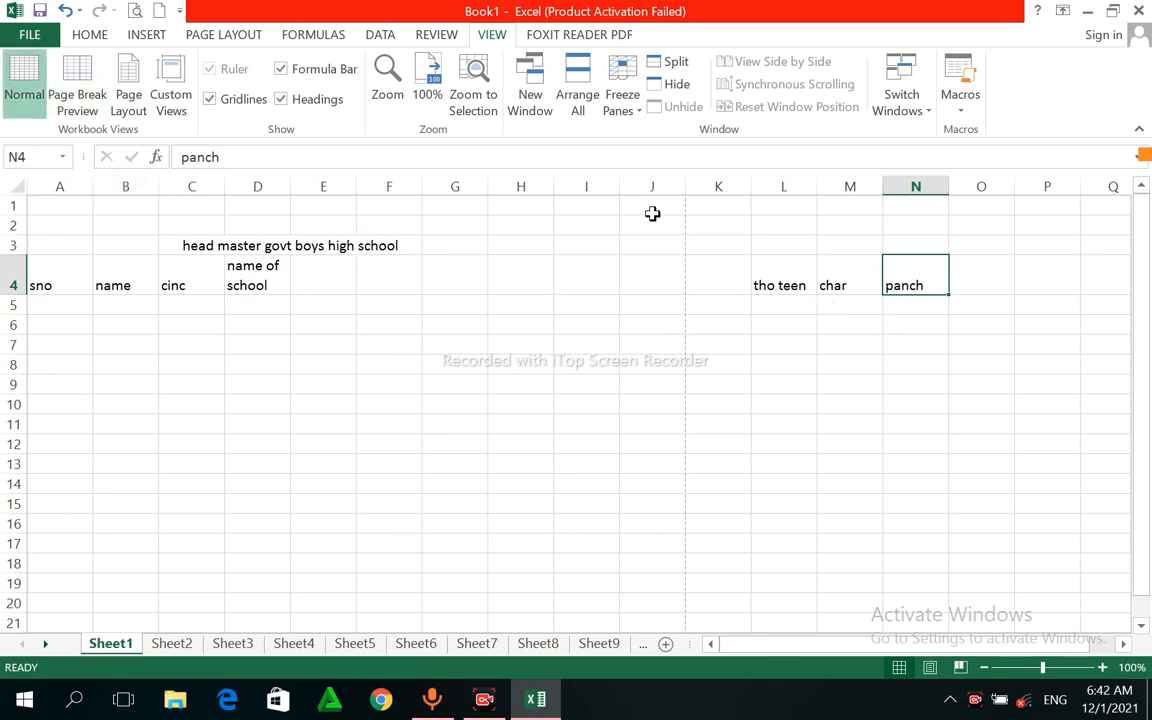
{"action": "key", "text": "ctrl+p"}
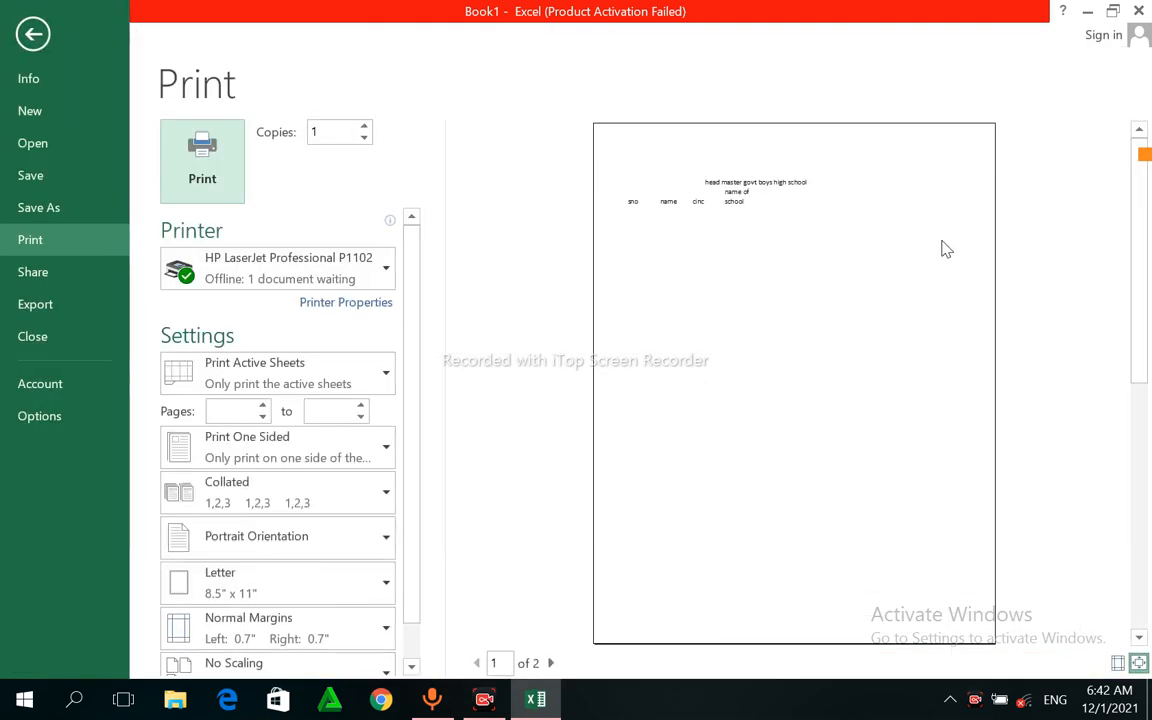
{"action": "left_click", "coordinate": [33, 36]}
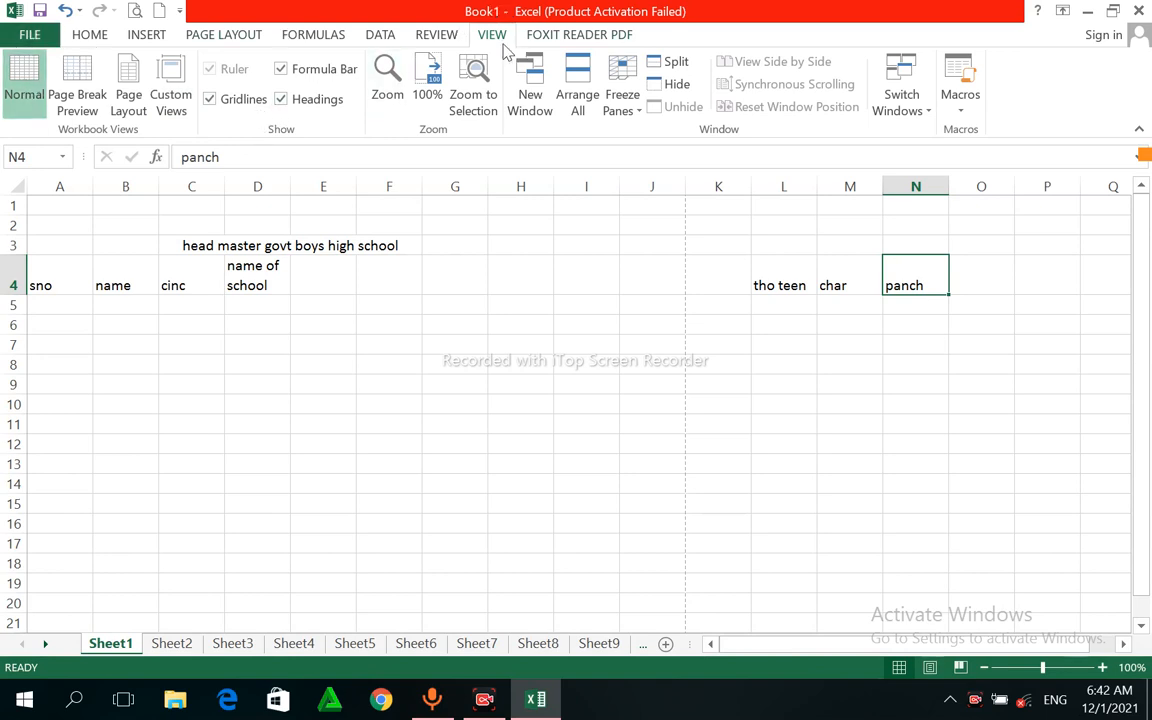
Switch Sheet1 to Page Break Preview and extend the lower edge of the print area to row 22
{"action": "left_click", "coordinate": [28, 93]}
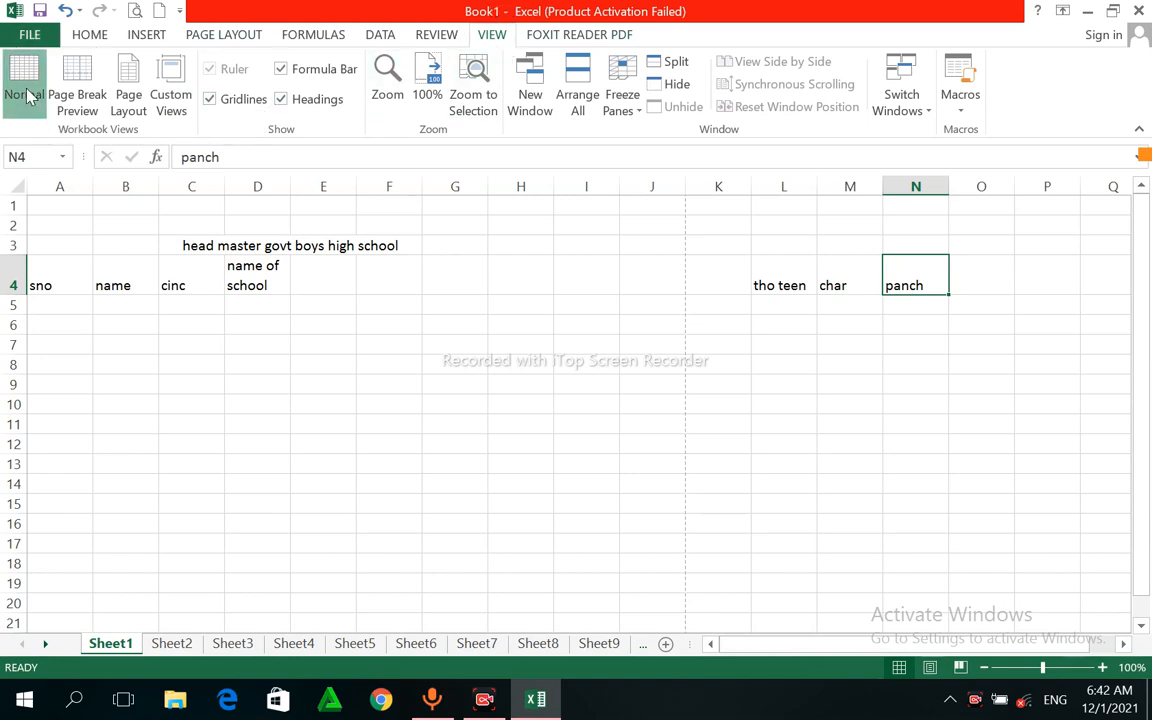
{"action": "left_click", "coordinate": [76, 92]}
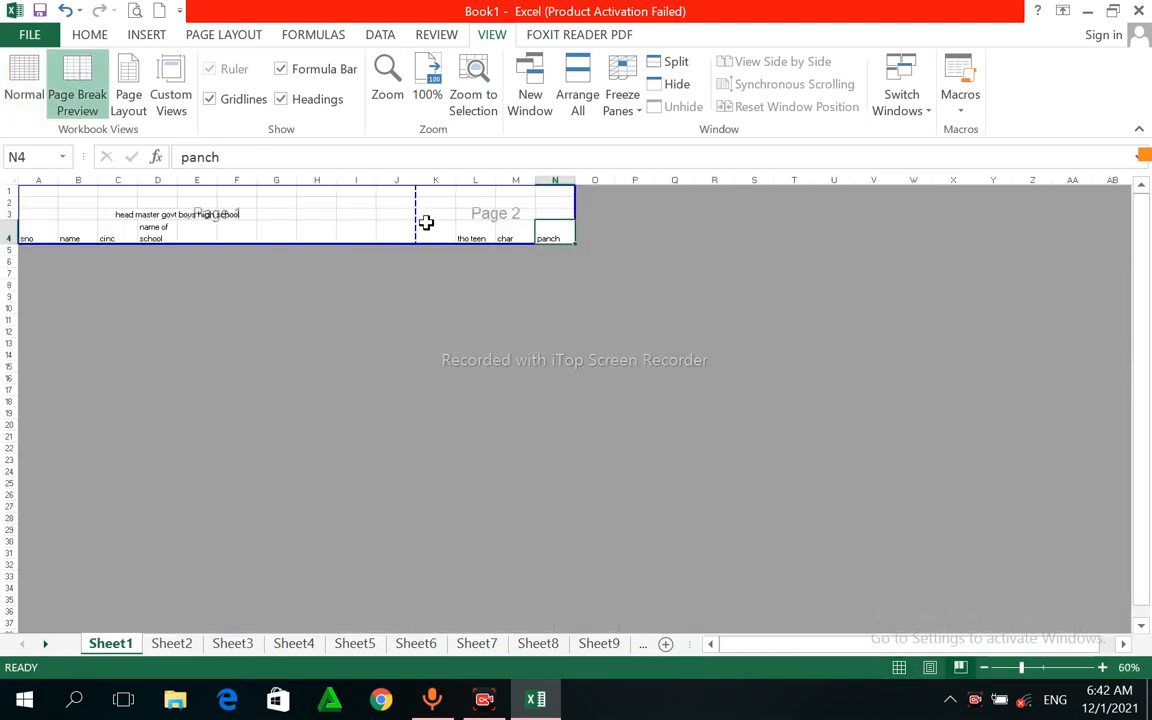
{"action": "left_click_drag", "start_coordinate": [384, 244], "coordinate": [386, 453]}
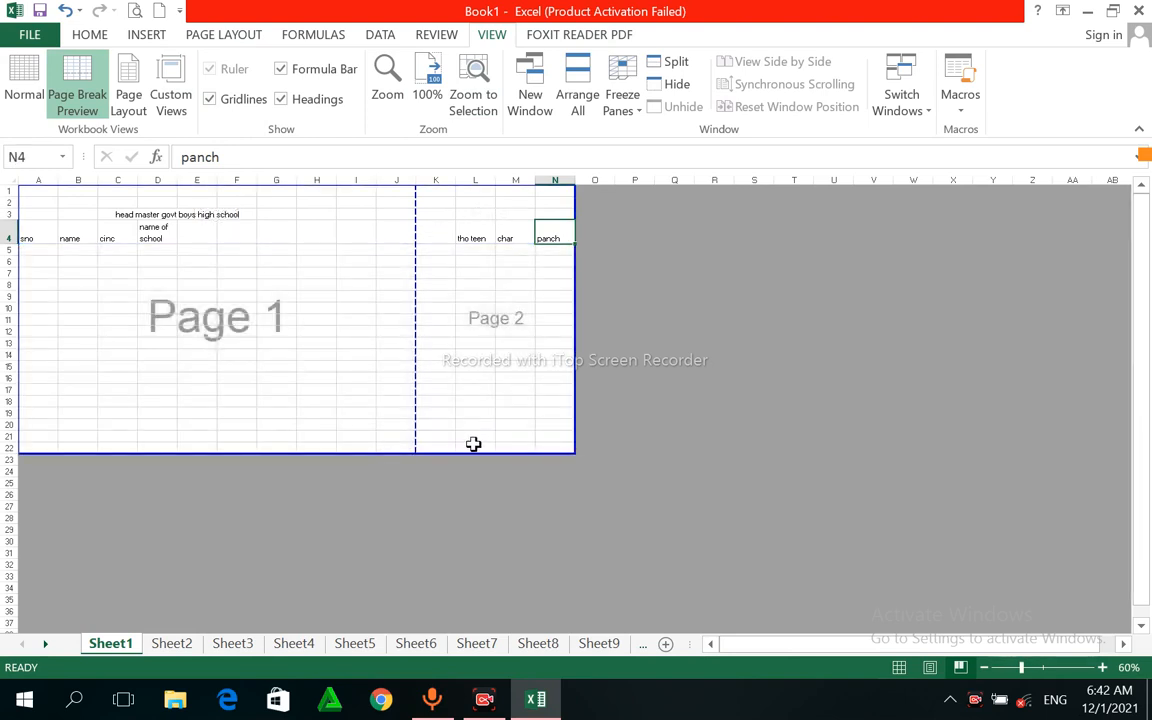
{"action": "left_click", "coordinate": [314, 340]}
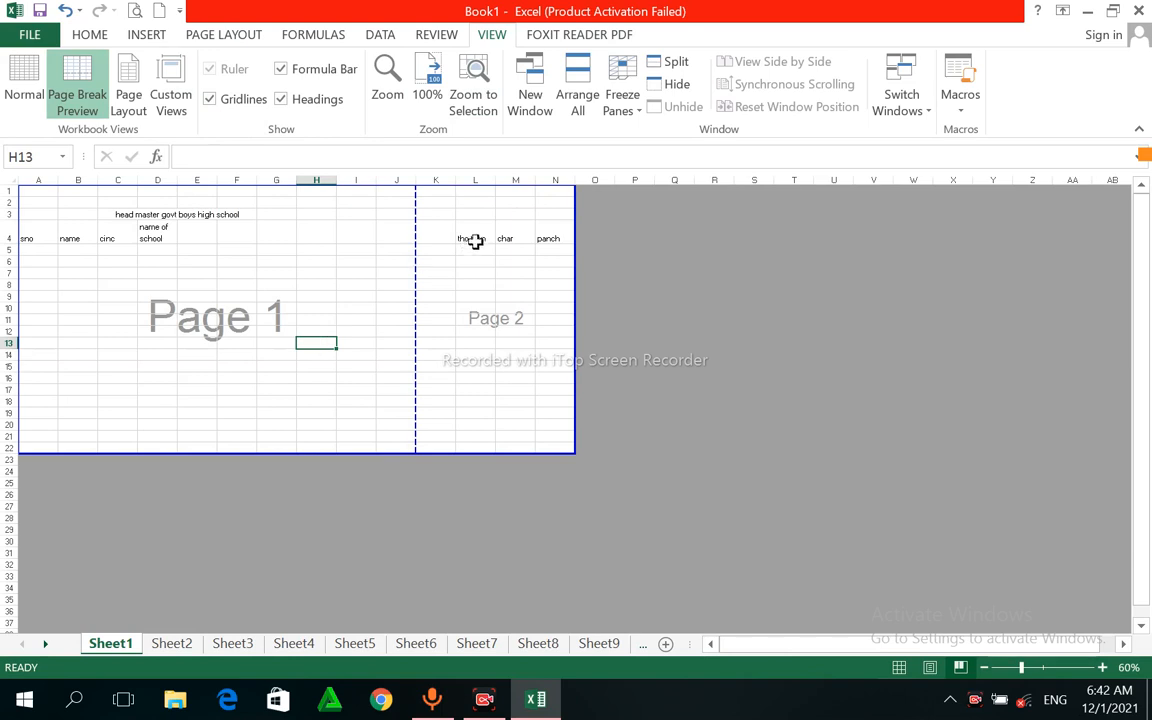
Clear the contents of cells L4 to N4 on the second page
{"action": "left_click_drag", "start_coordinate": [476, 241], "coordinate": [548, 236]}
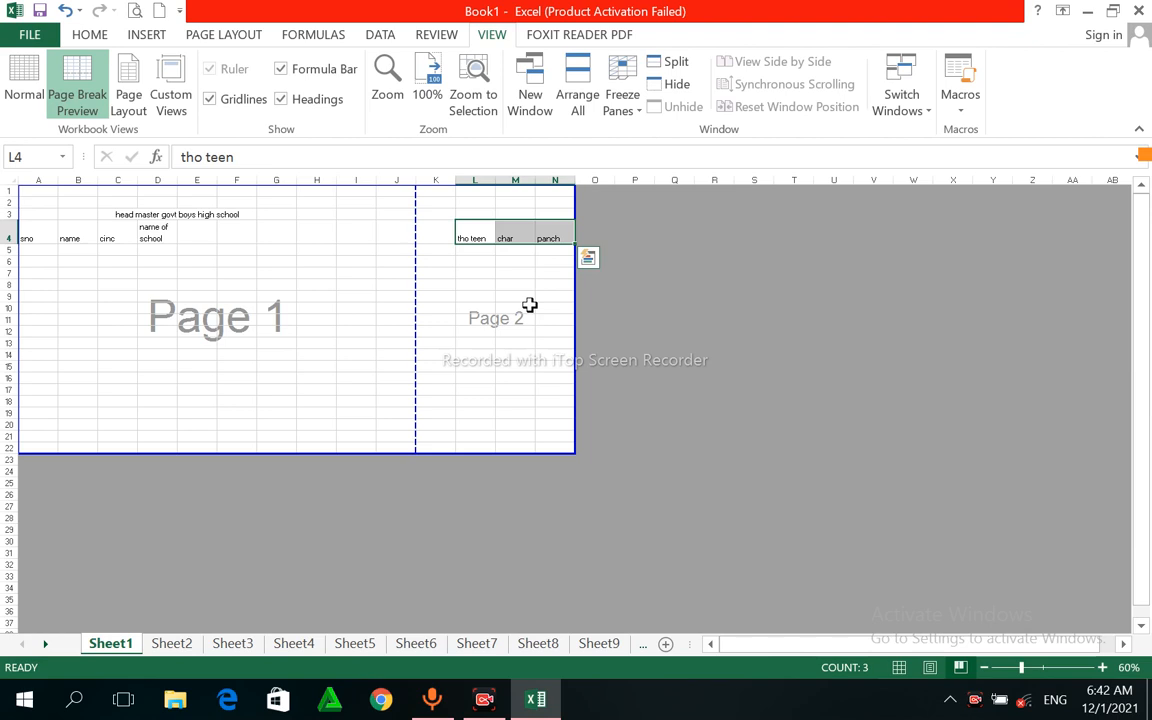
{"action": "key", "text": "Delete"}
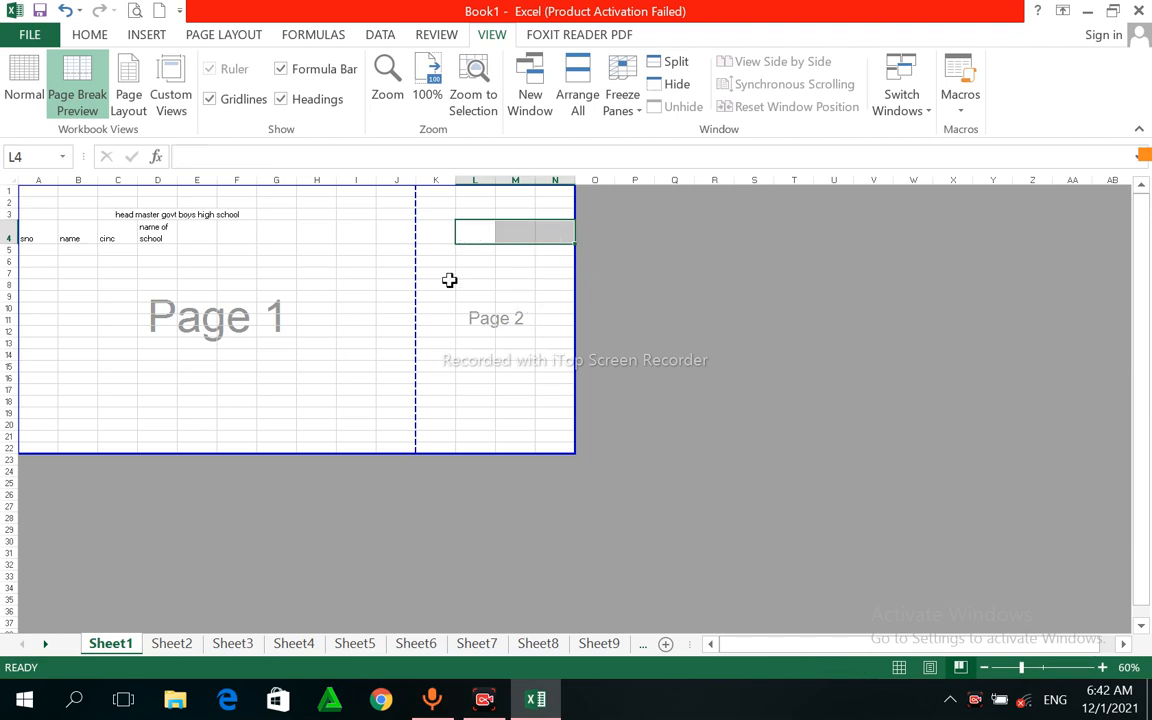
{"action": "left_click", "coordinate": [357, 229]}
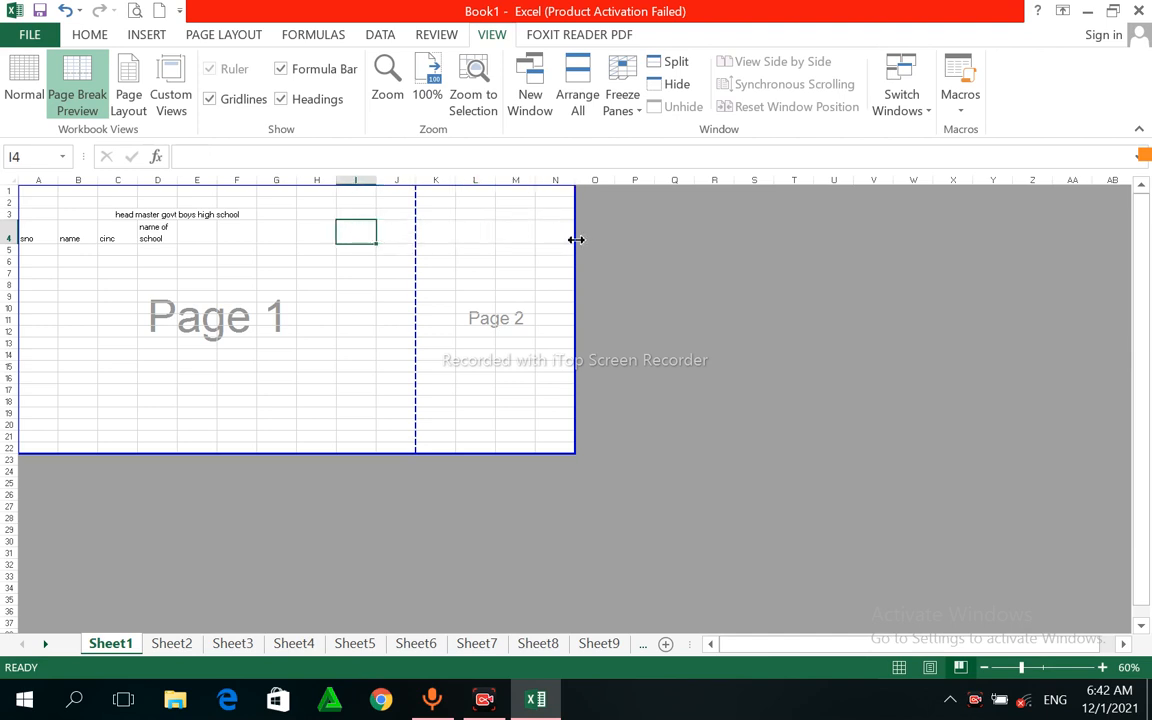
Narrow the print area to end at column J and extend its lower edge past row 37
{"action": "left_click_drag", "start_coordinate": [576, 240], "coordinate": [396, 255]}
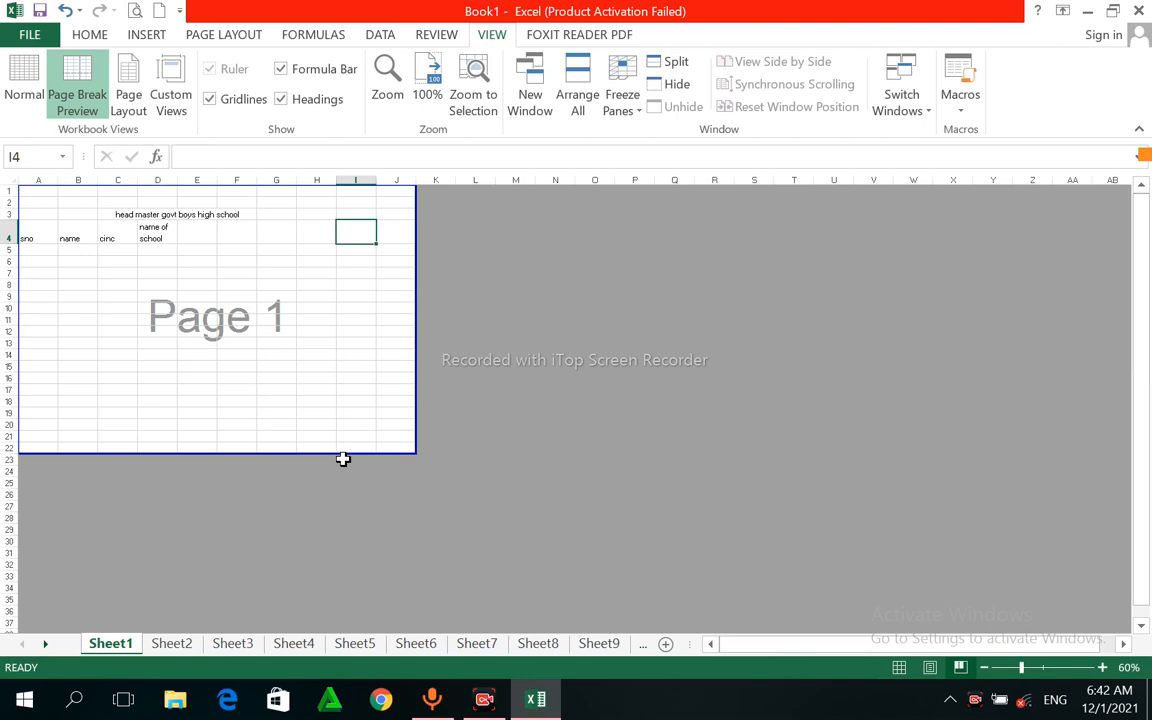
{"action": "left_click_drag", "start_coordinate": [343, 454], "coordinate": [342, 625]}
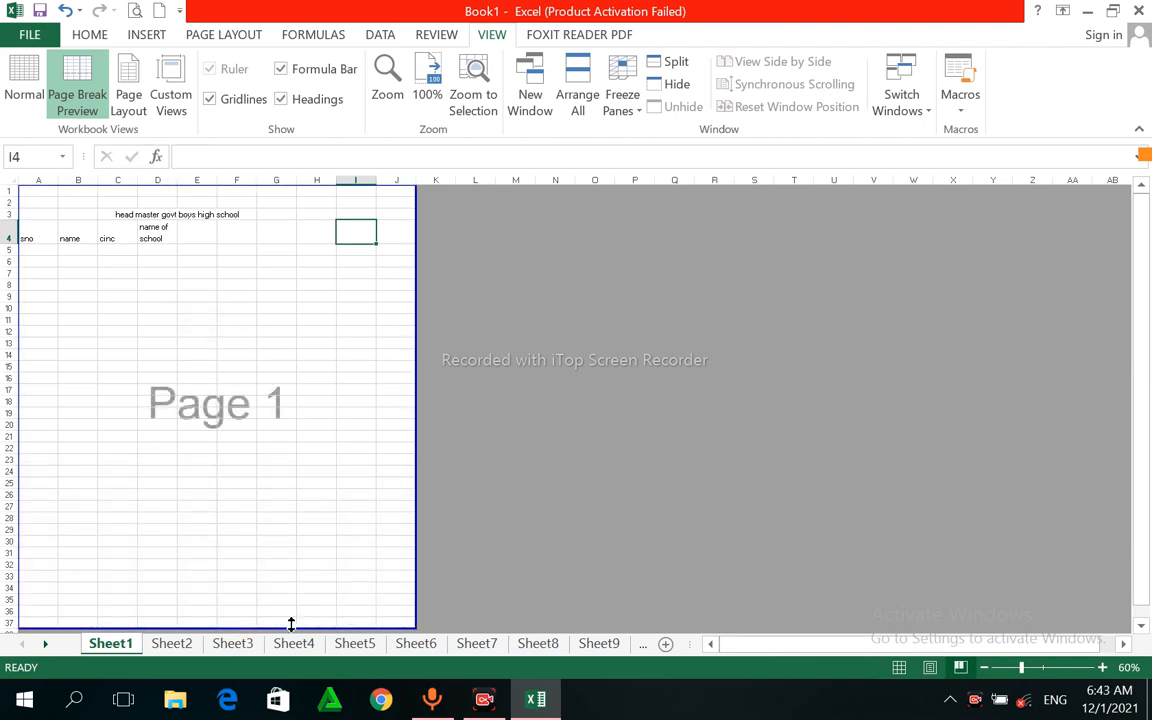
{"action": "left_click_drag", "start_coordinate": [291, 624], "coordinate": [288, 632]}
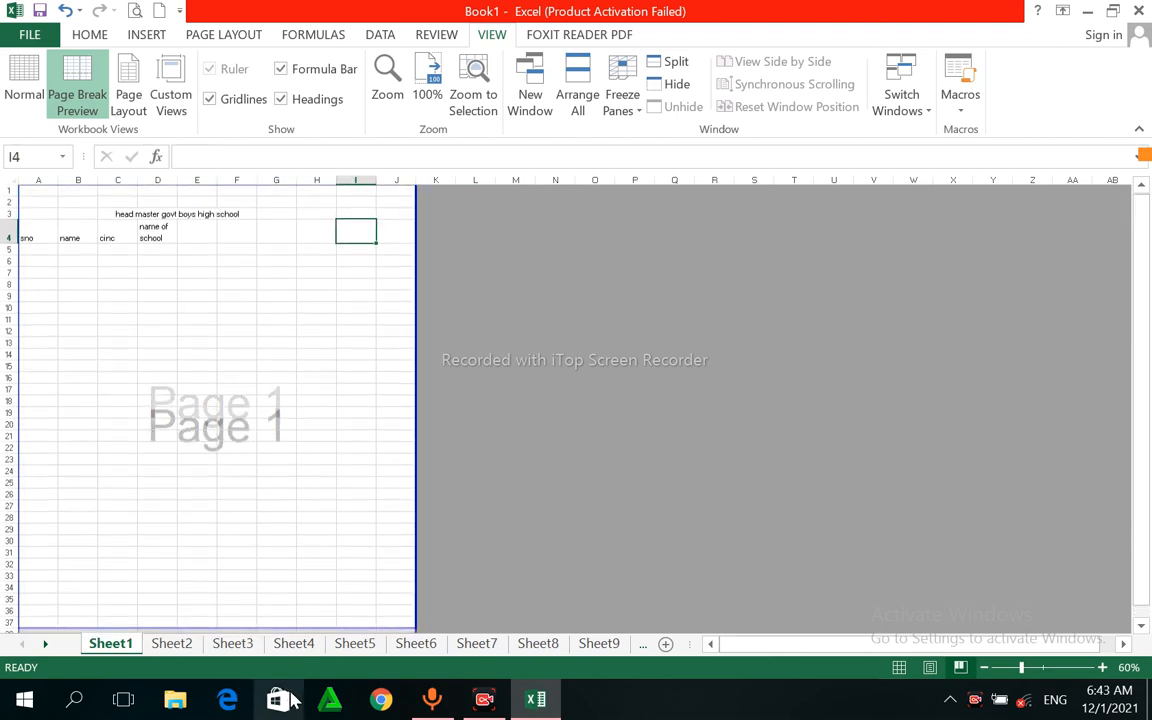
{"action": "left_click", "coordinate": [232, 461]}
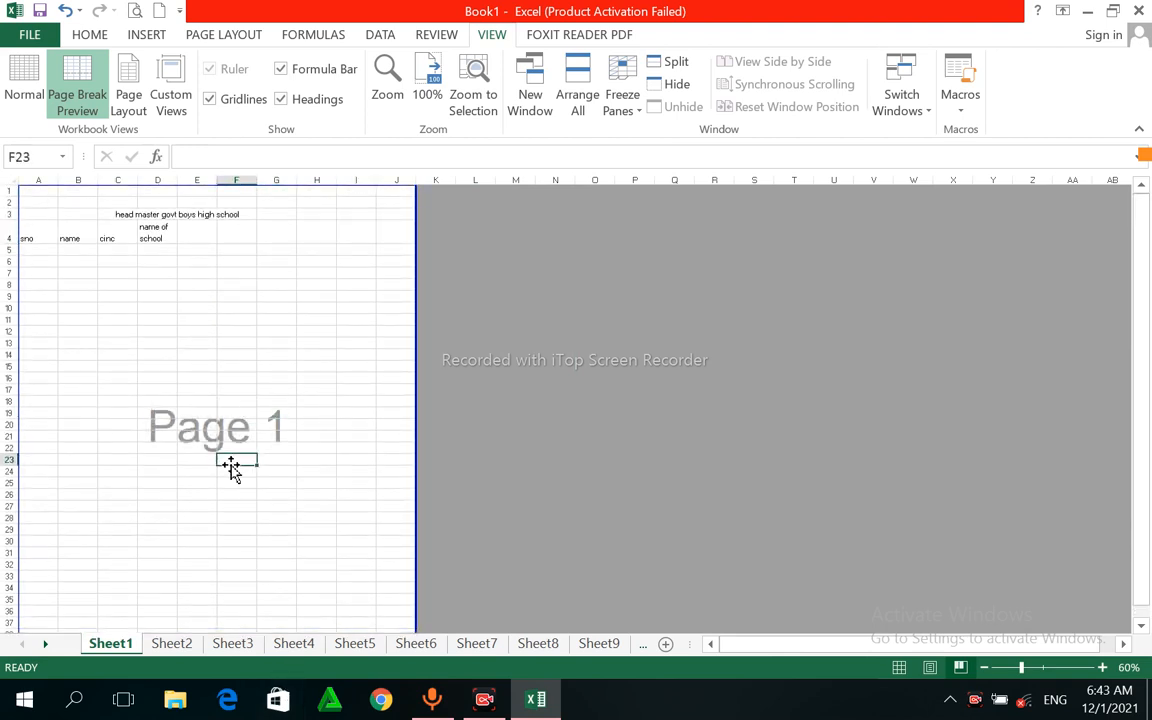
{"action": "left_click", "coordinate": [155, 237]}
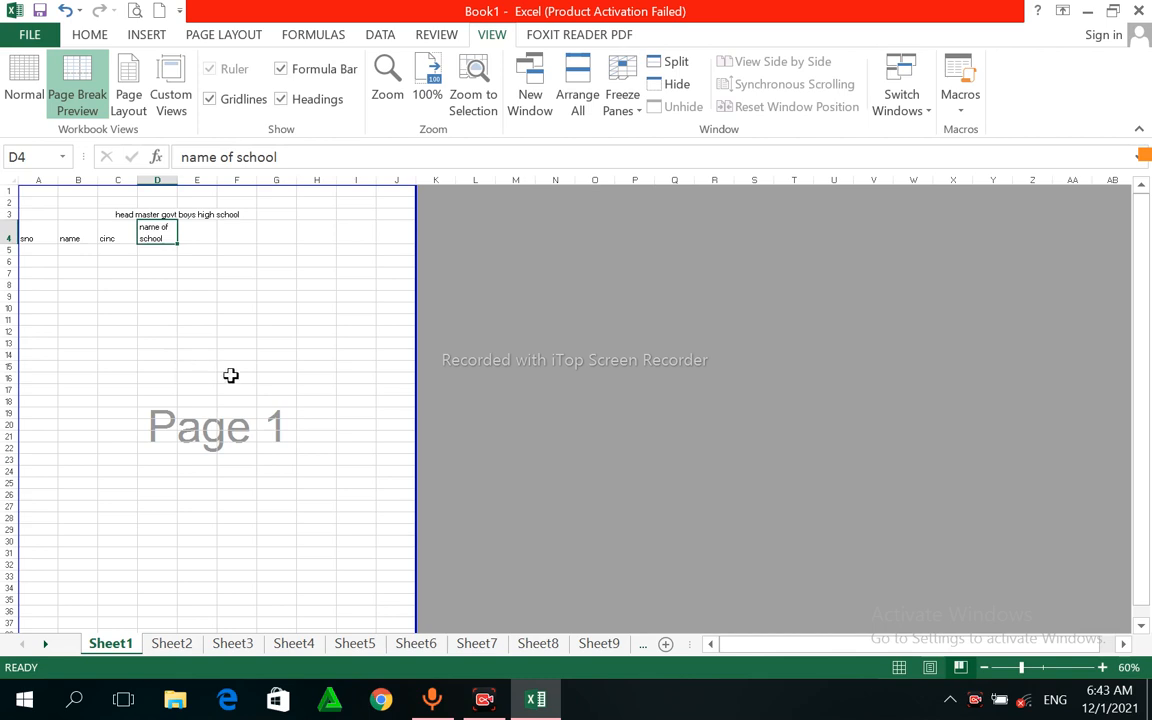
{"action": "left_click", "coordinate": [328, 235]}
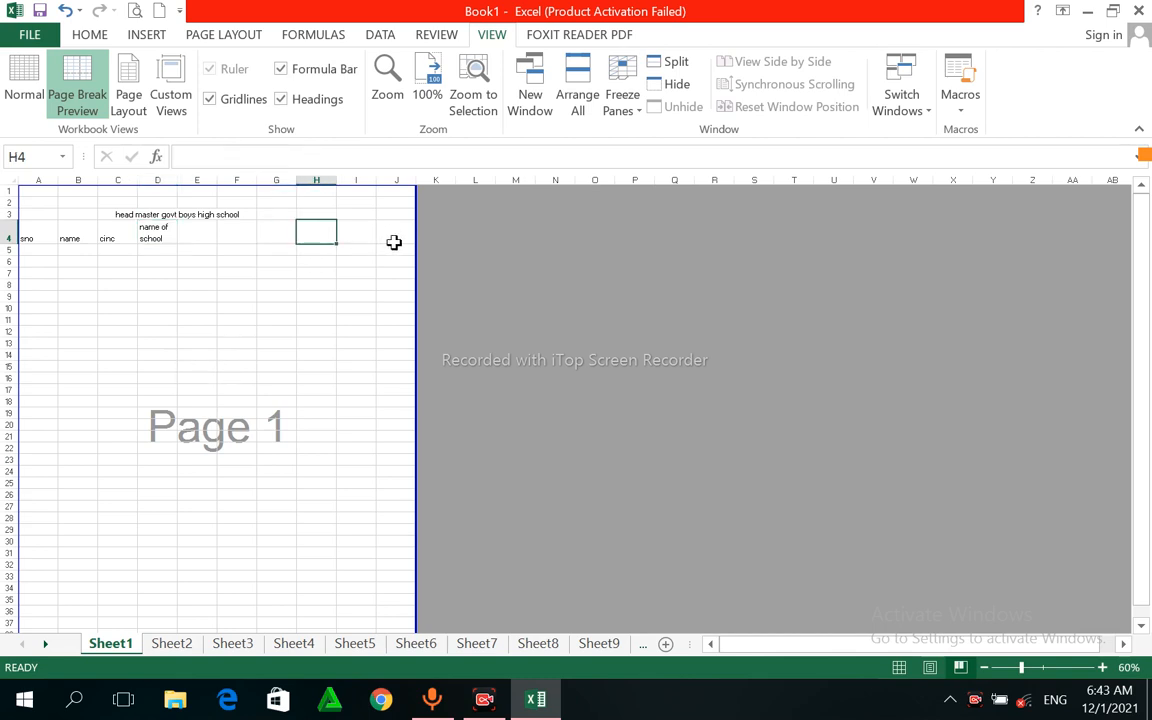
{"action": "left_click", "coordinate": [394, 241]}
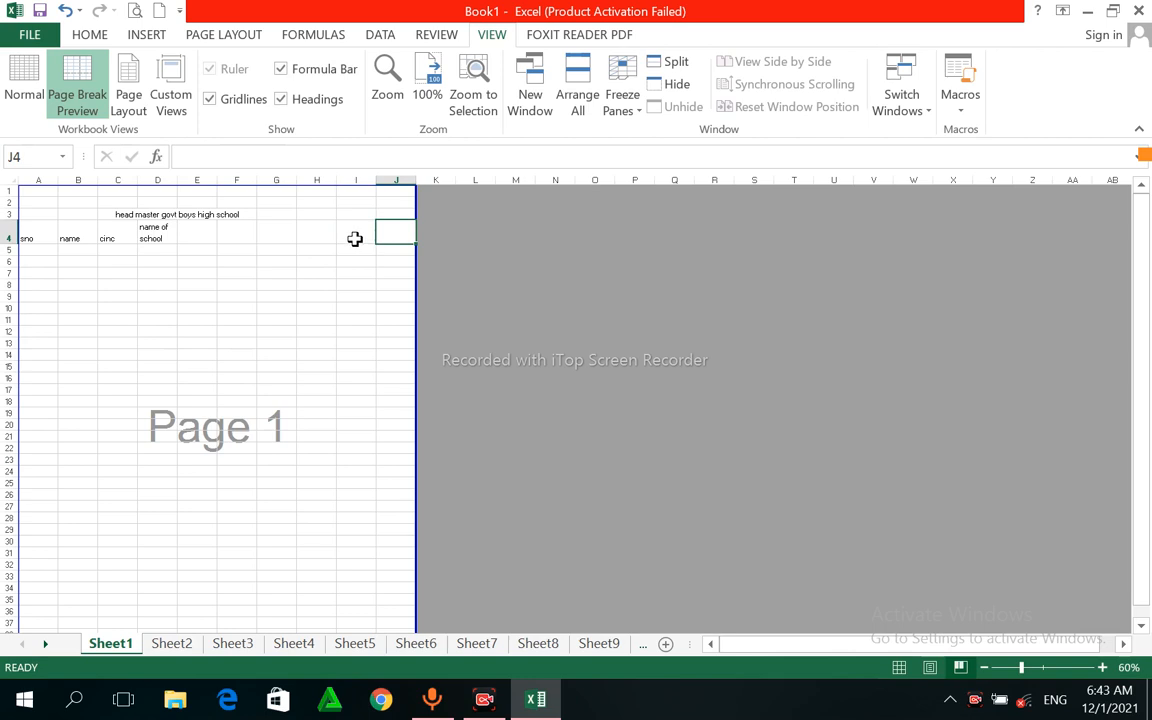
{"action": "left_click", "coordinate": [355, 239]}
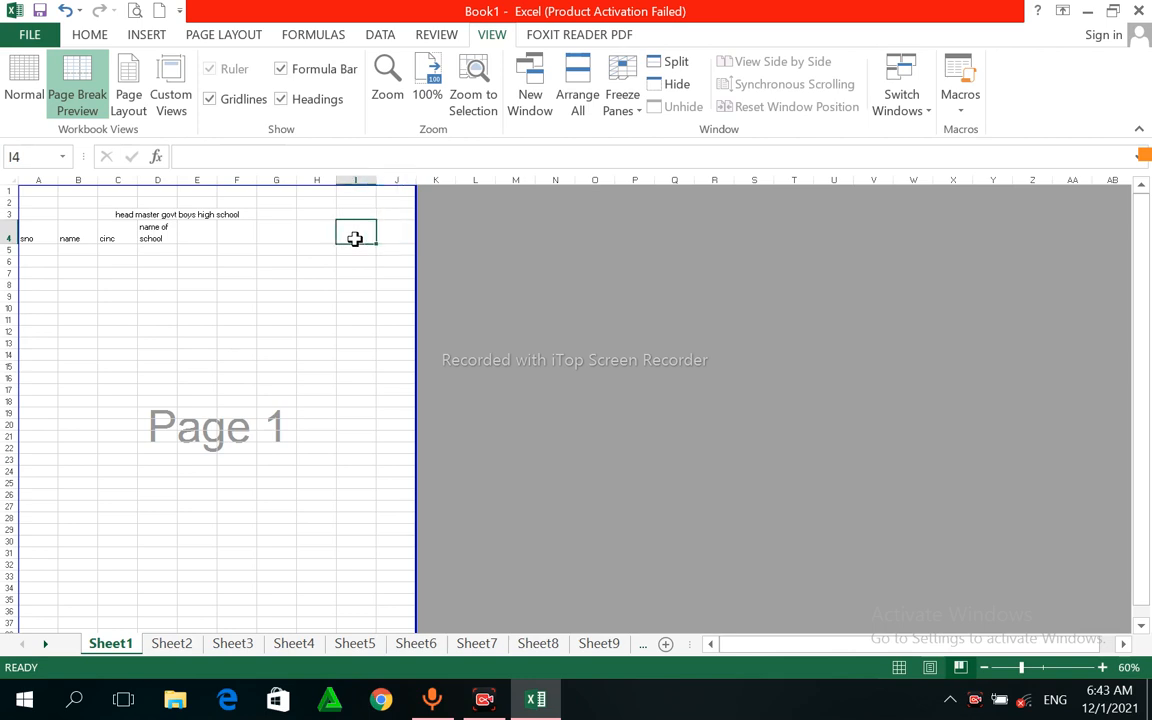
{"action": "left_click", "coordinate": [247, 270]}
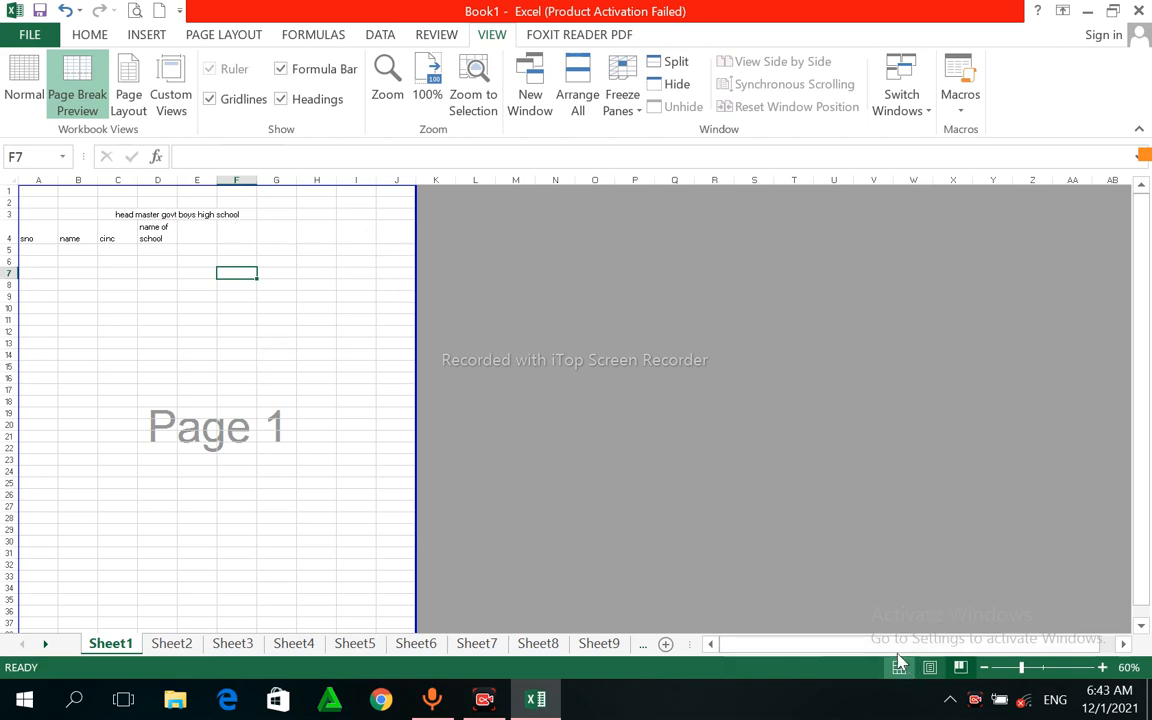
Enter "gh" in cell K4, just outside the print area
{"action": "left_click", "coordinate": [1042, 668]}
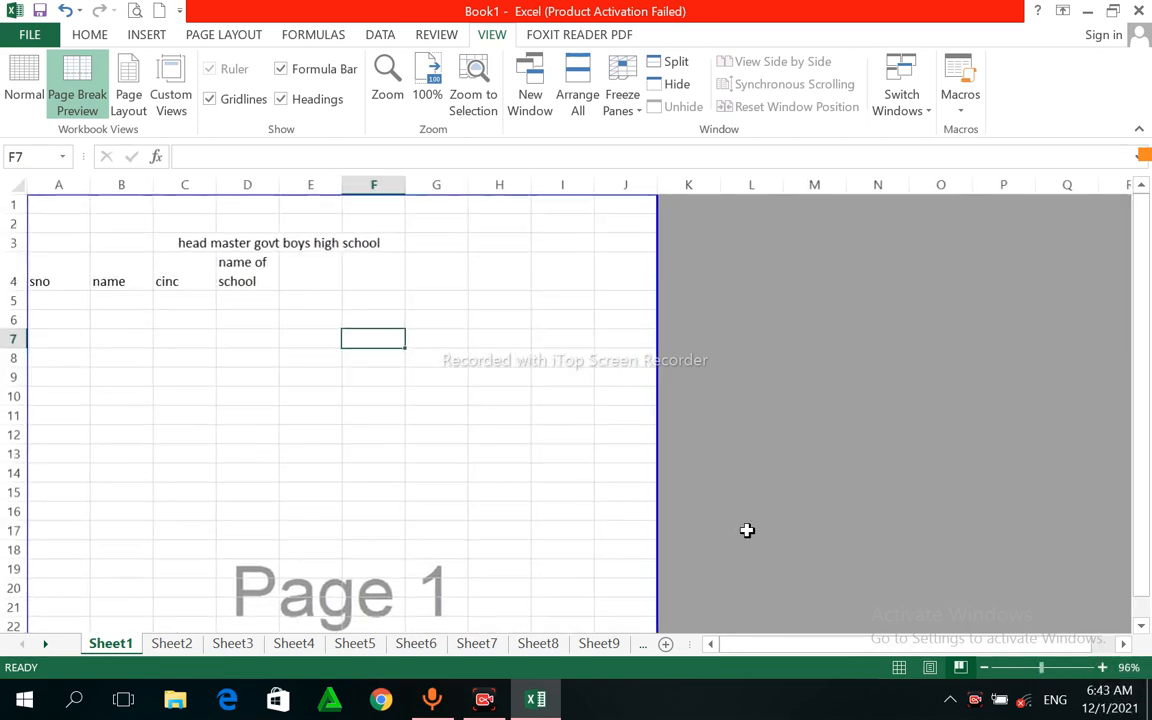
{"action": "left_click", "coordinate": [481, 697]}
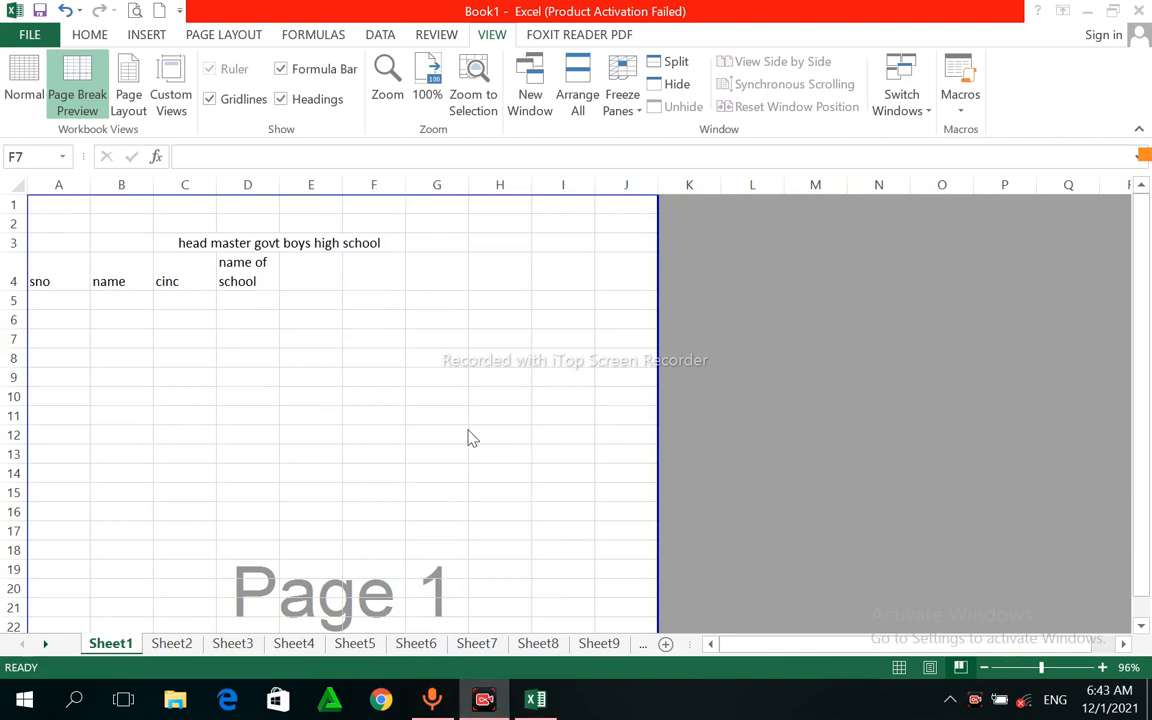
{"action": "left_click", "coordinate": [589, 267]}
{"action": "left_click", "coordinate": [630, 271]}
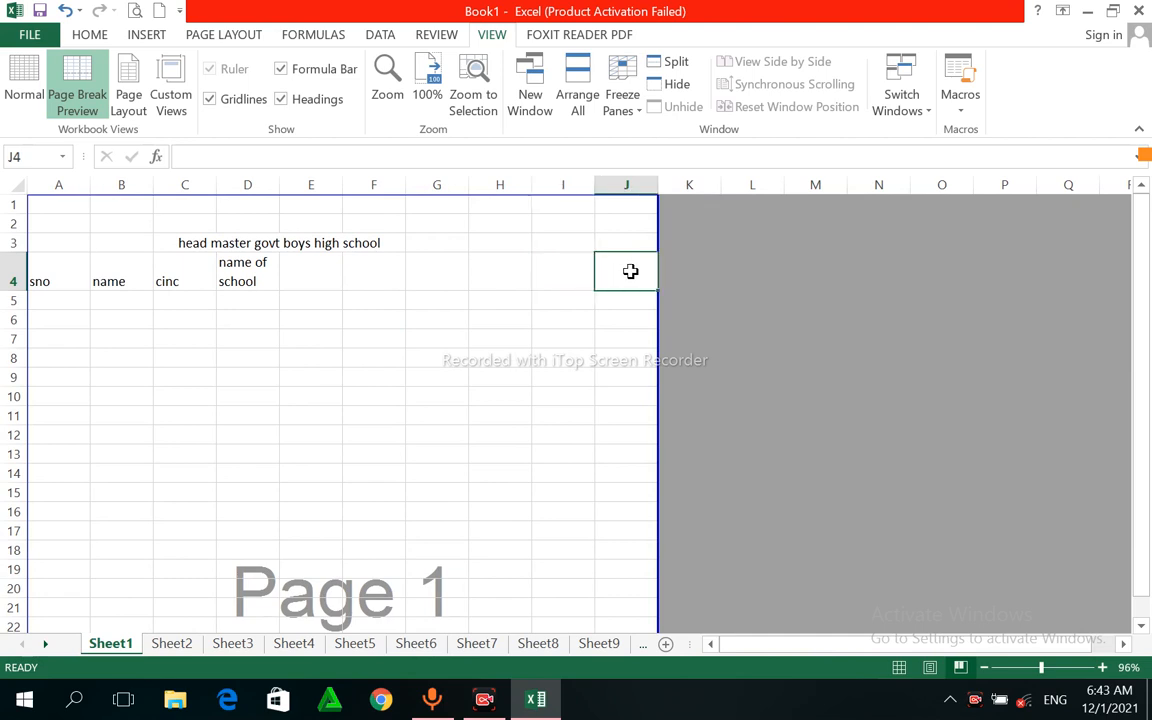
{"action": "left_click", "coordinate": [668, 276]}
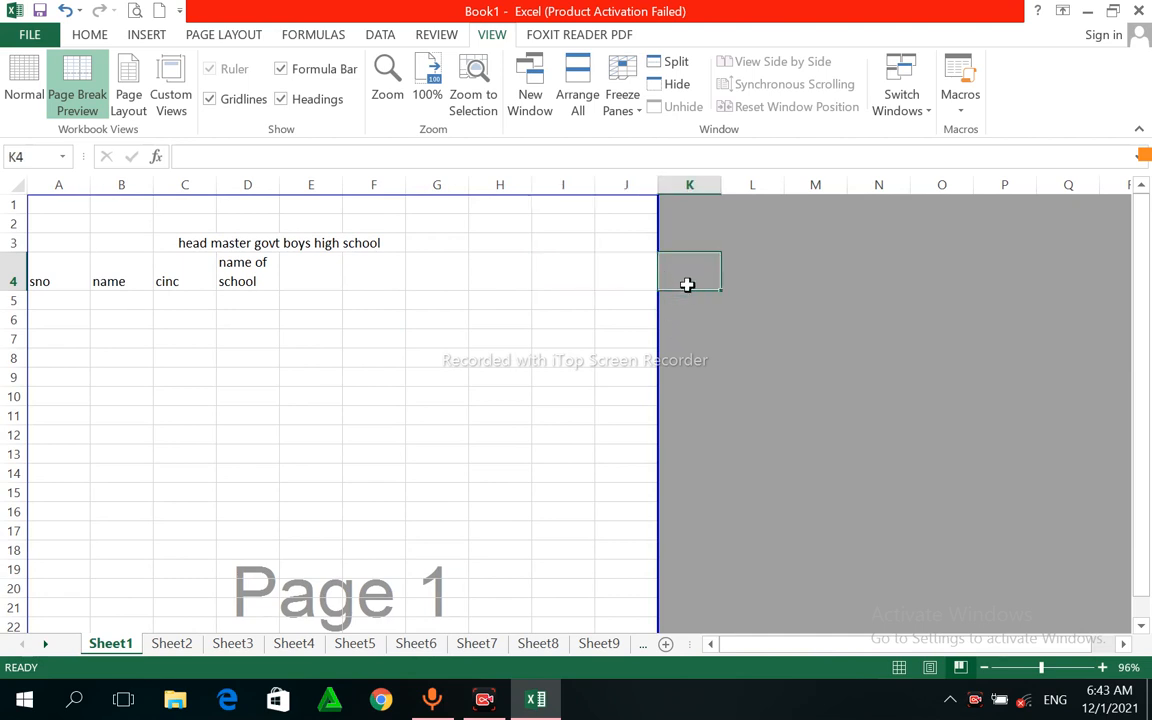
{"action": "type", "text": "gh"}
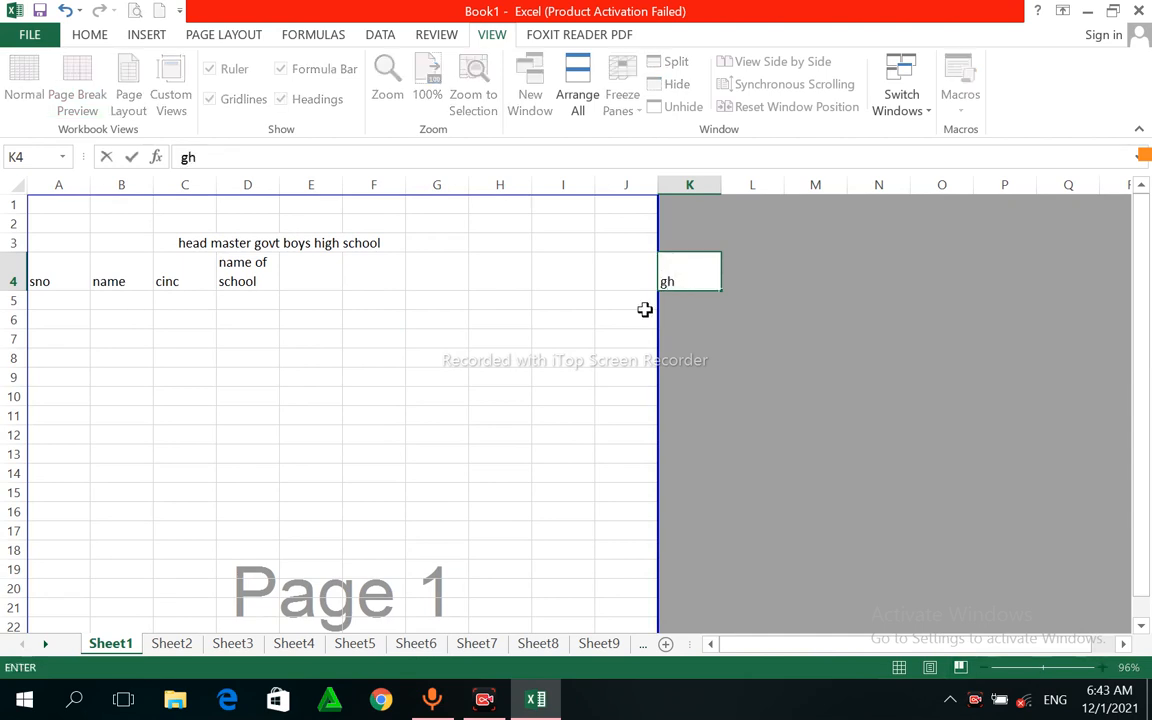
{"action": "left_click", "coordinate": [641, 313]}
{"action": "left_click", "coordinate": [619, 289]}
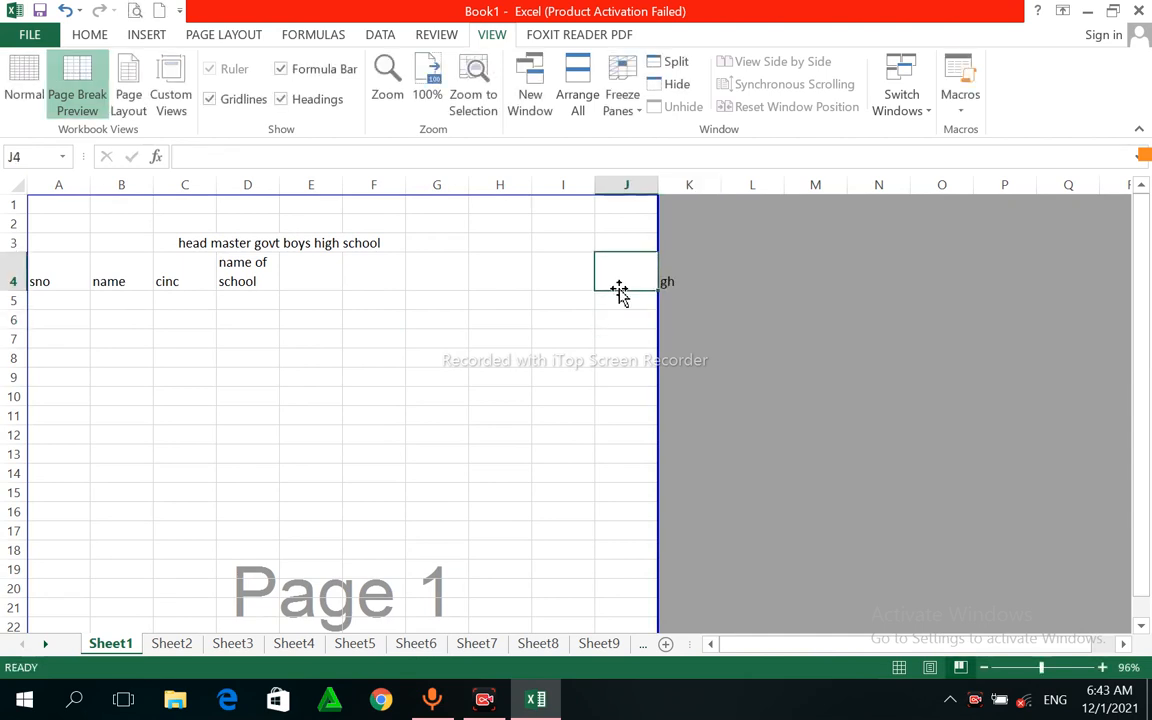
Check in the print preview whether the entry in K4 would print, and clear K4 after returning to the worksheet
{"action": "key", "text": "ctrl+p"}
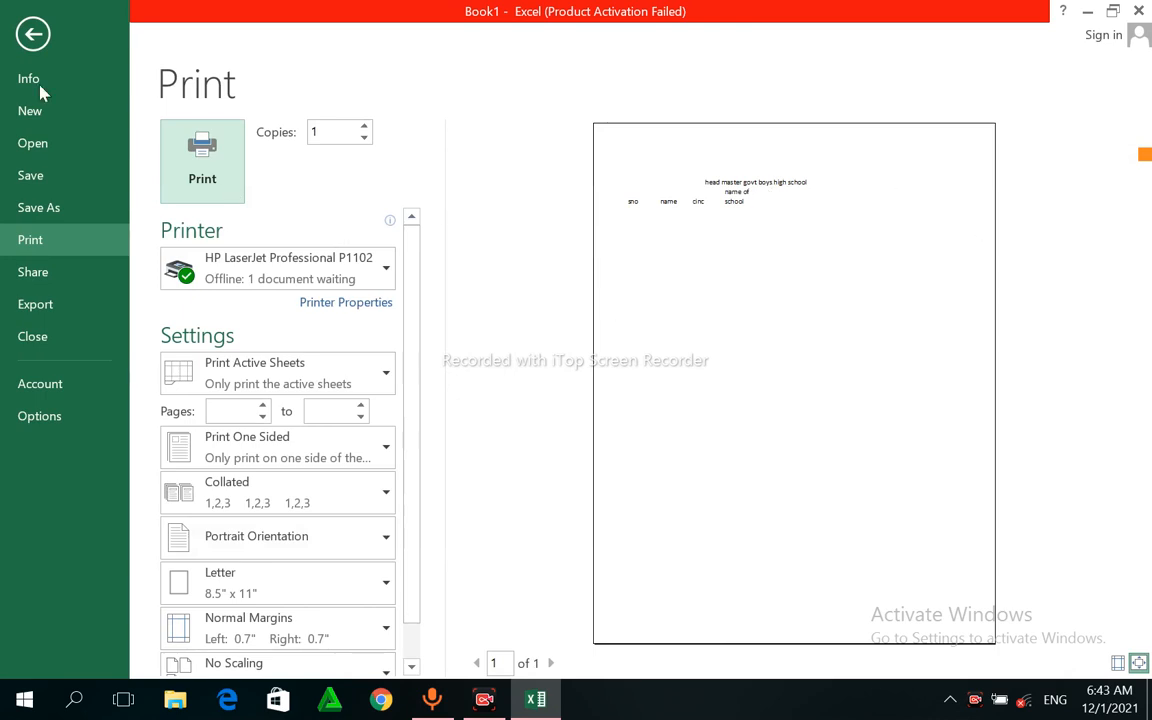
{"action": "left_click", "coordinate": [24, 36]}
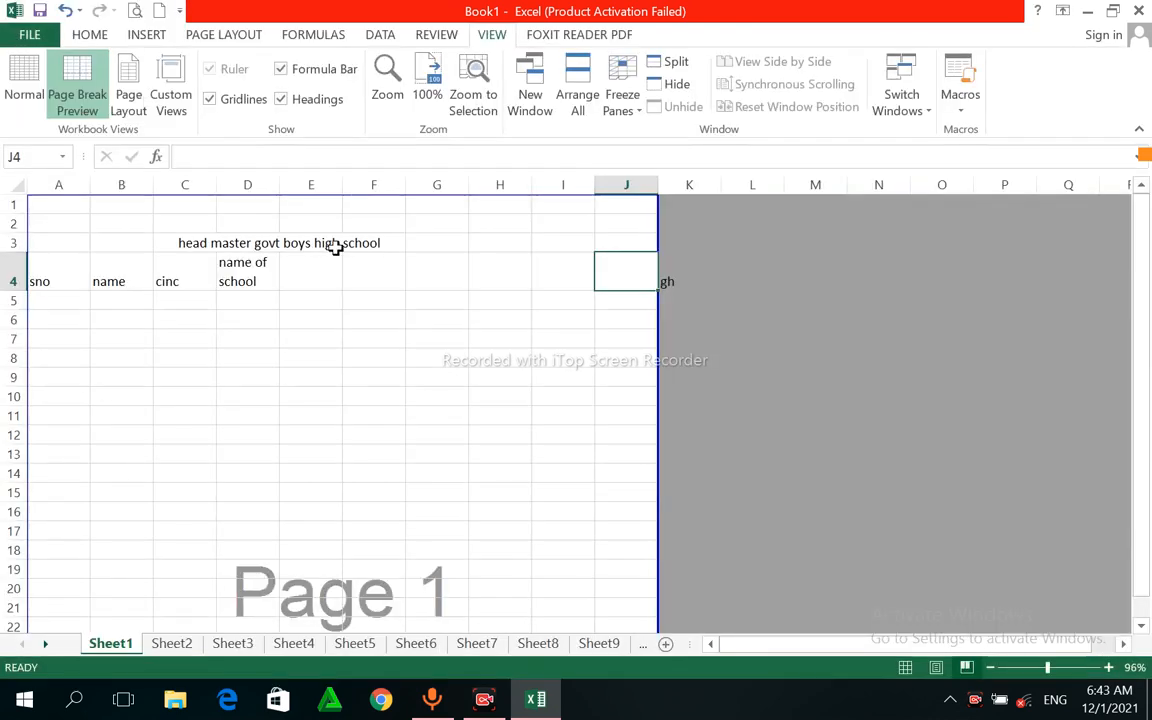
{"action": "left_click", "coordinate": [676, 270]}
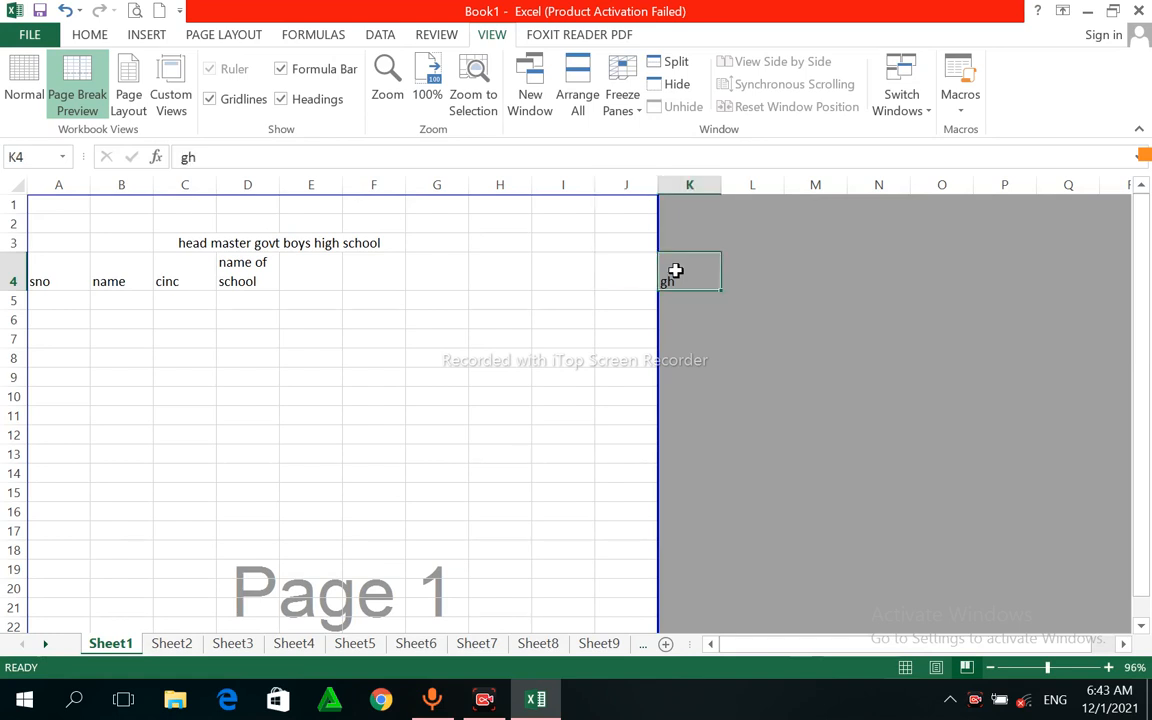
{"action": "left_click", "coordinate": [499, 298]}
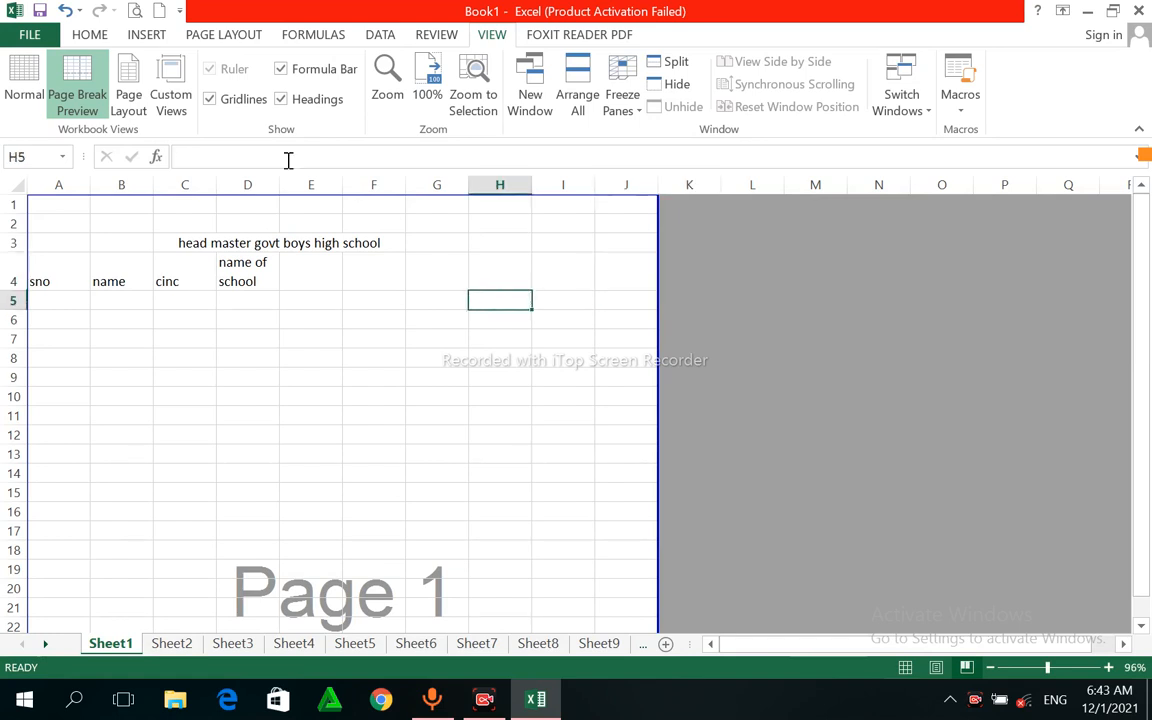
Set the page orientation to Landscape and extend the print area to column N
{"action": "left_click", "coordinate": [215, 36]}
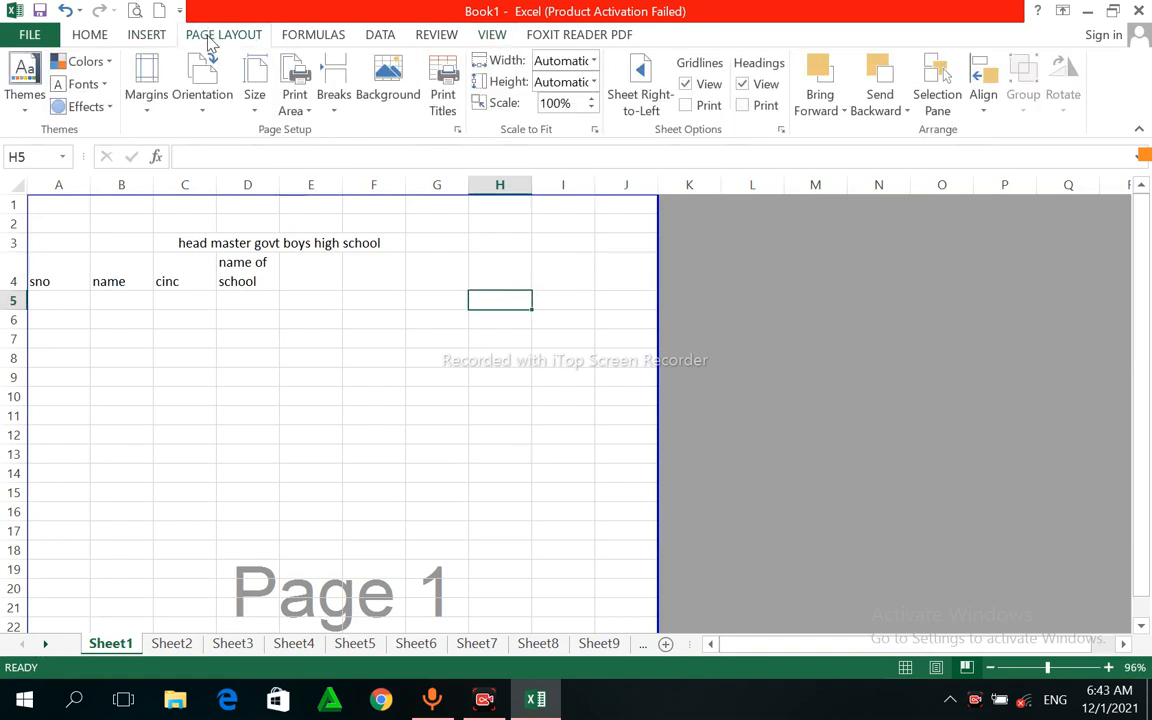
{"action": "left_click", "coordinate": [205, 110]}
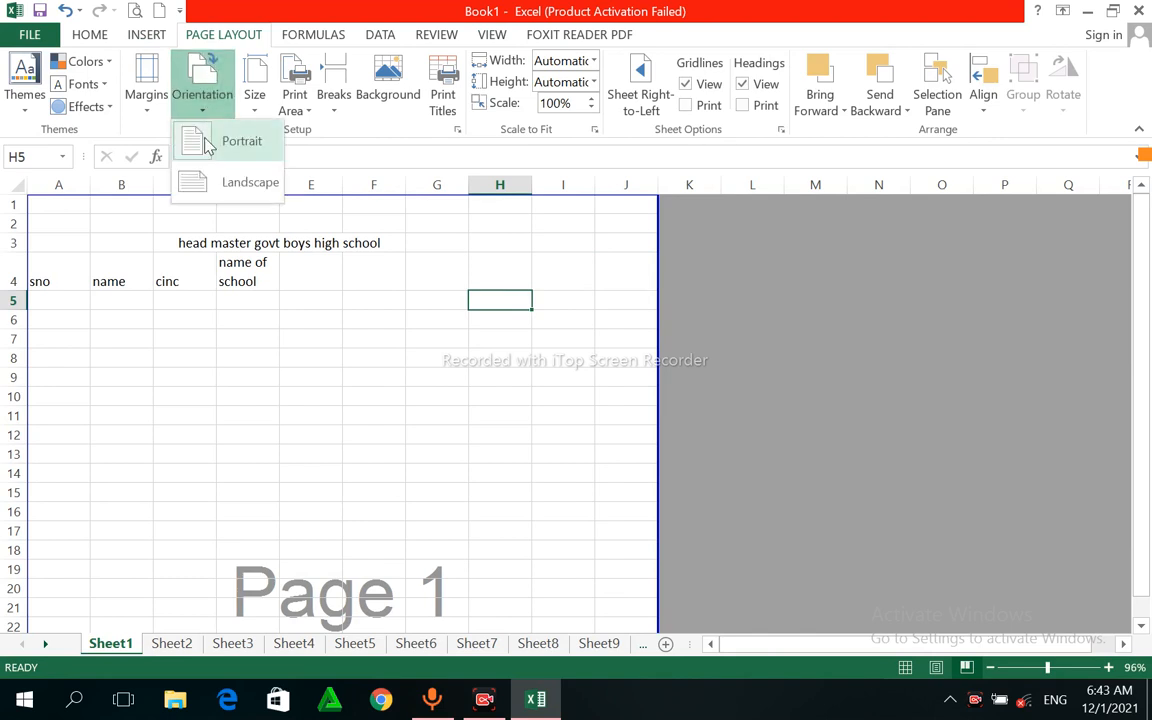
{"action": "left_click", "coordinate": [205, 186]}
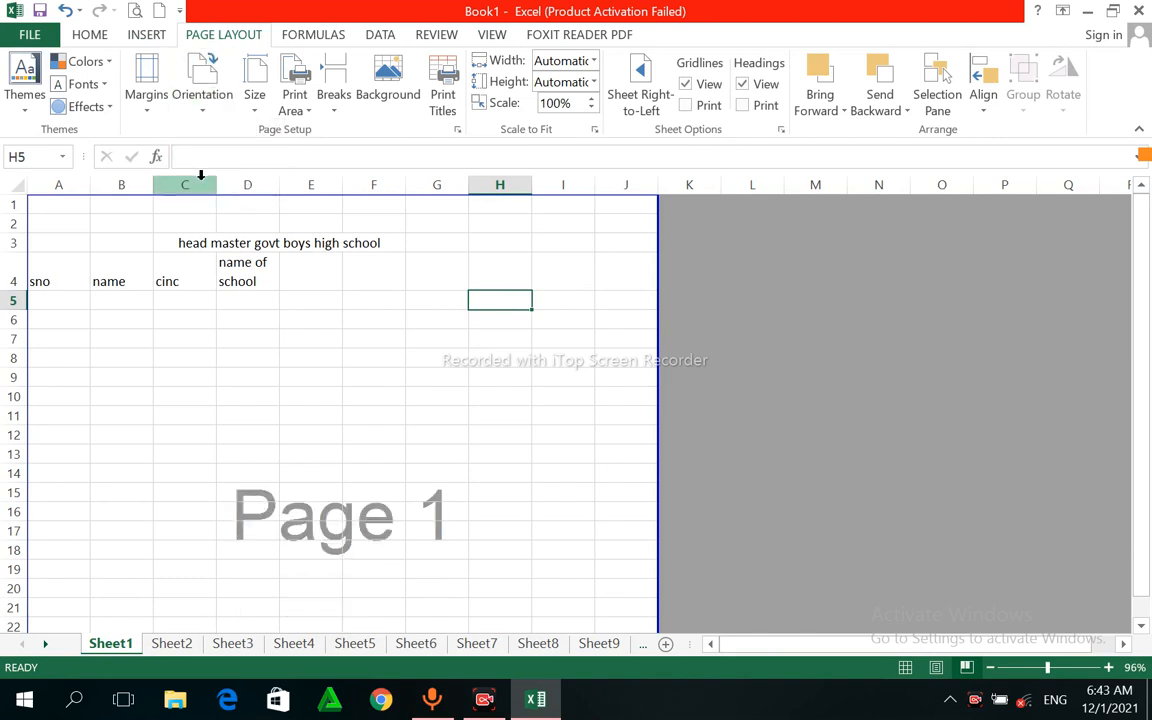
{"action": "left_click_drag", "start_coordinate": [655, 251], "coordinate": [858, 280]}
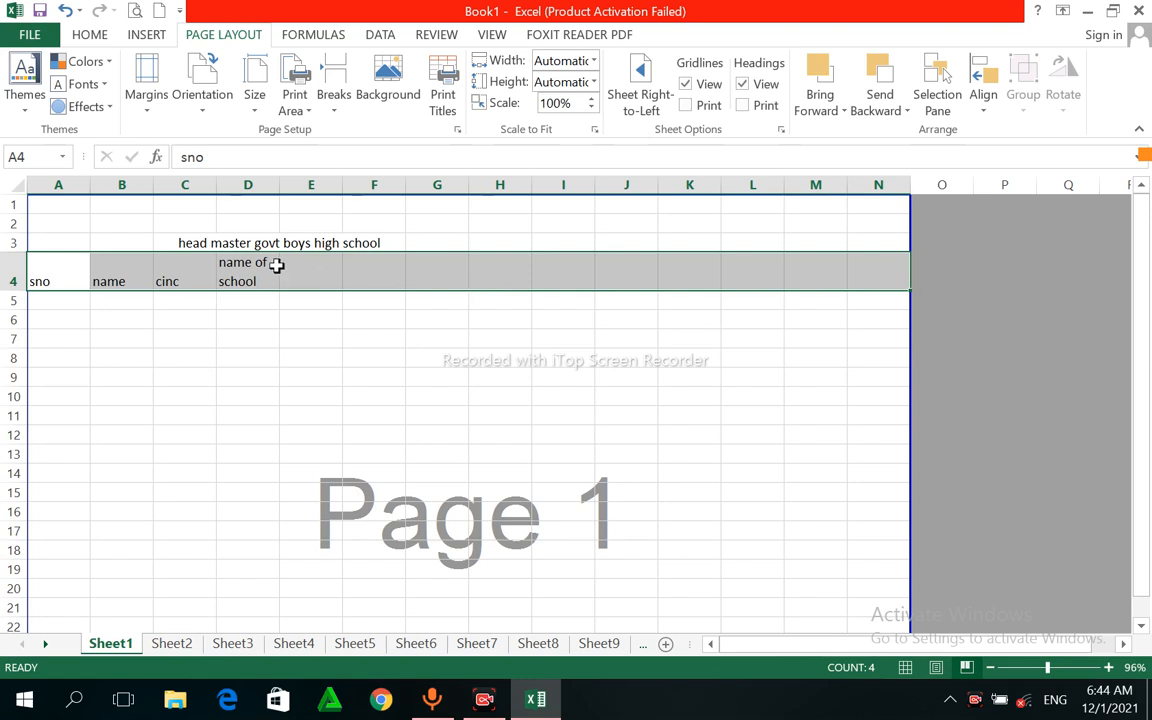
{"action": "left_click", "coordinate": [314, 325]}
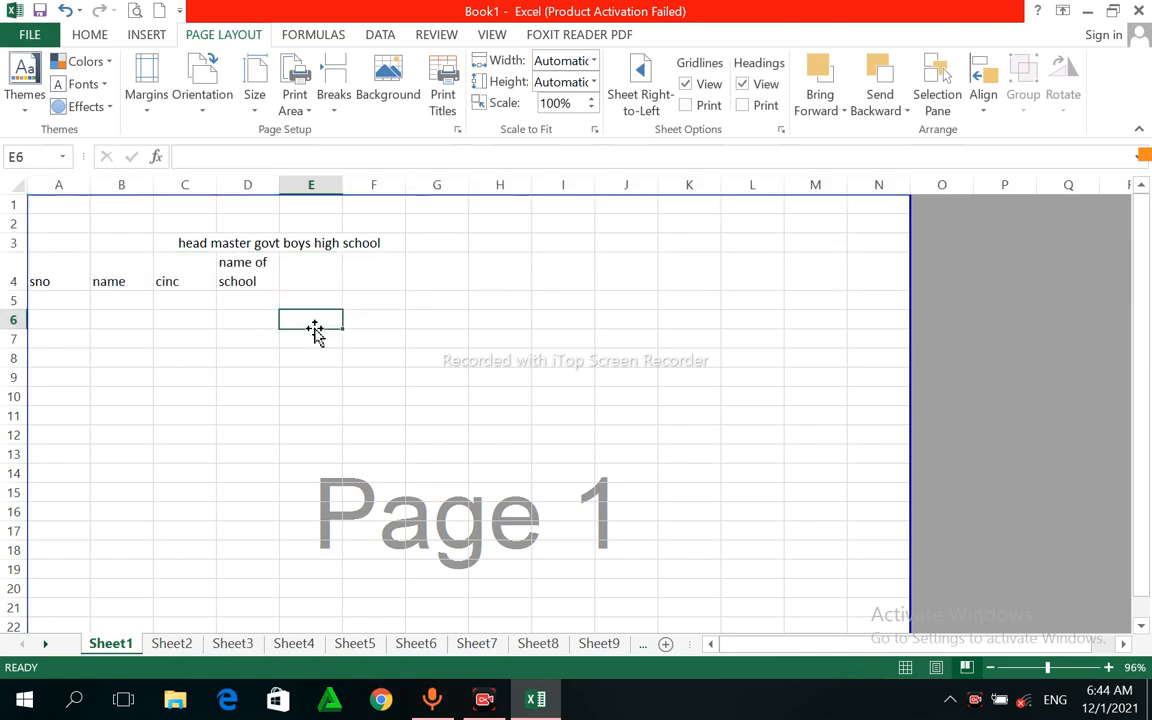
Set the paper size of Sheet1 to A4
{"action": "left_click", "coordinate": [250, 105]}
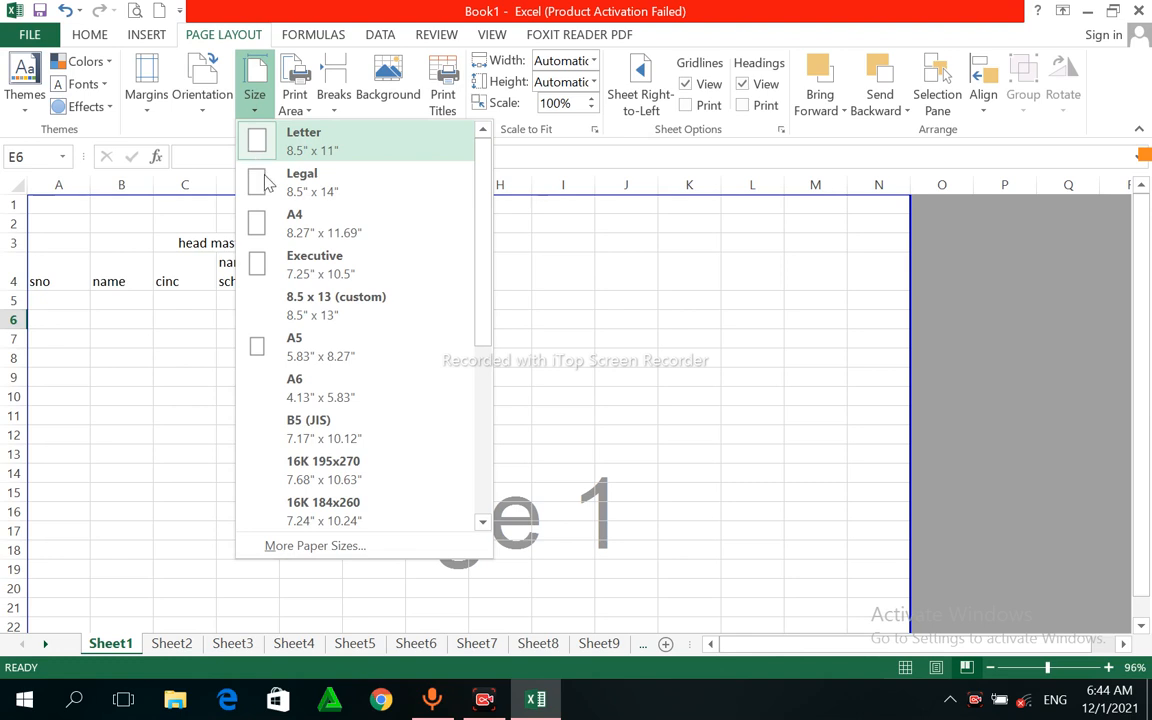
{"action": "left_click", "coordinate": [287, 232]}
{"action": "left_click", "coordinate": [411, 378]}
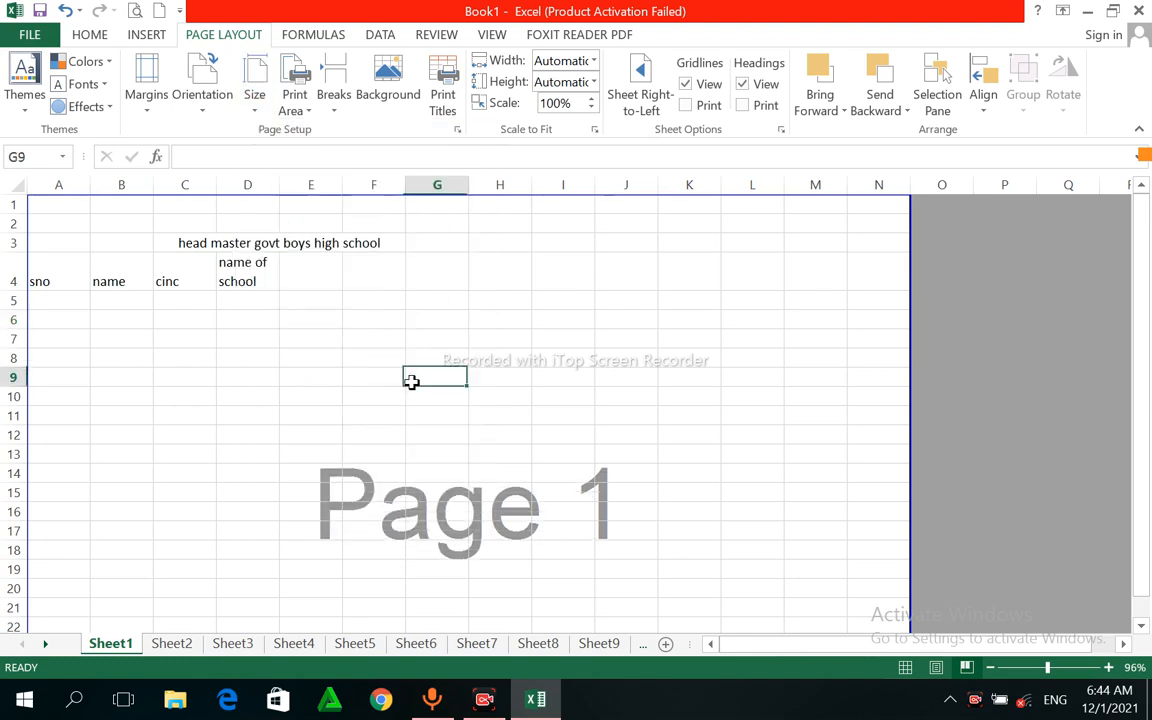
Extend the right edge of the print area by one column to column O
{"action": "left_click", "coordinate": [570, 259]}
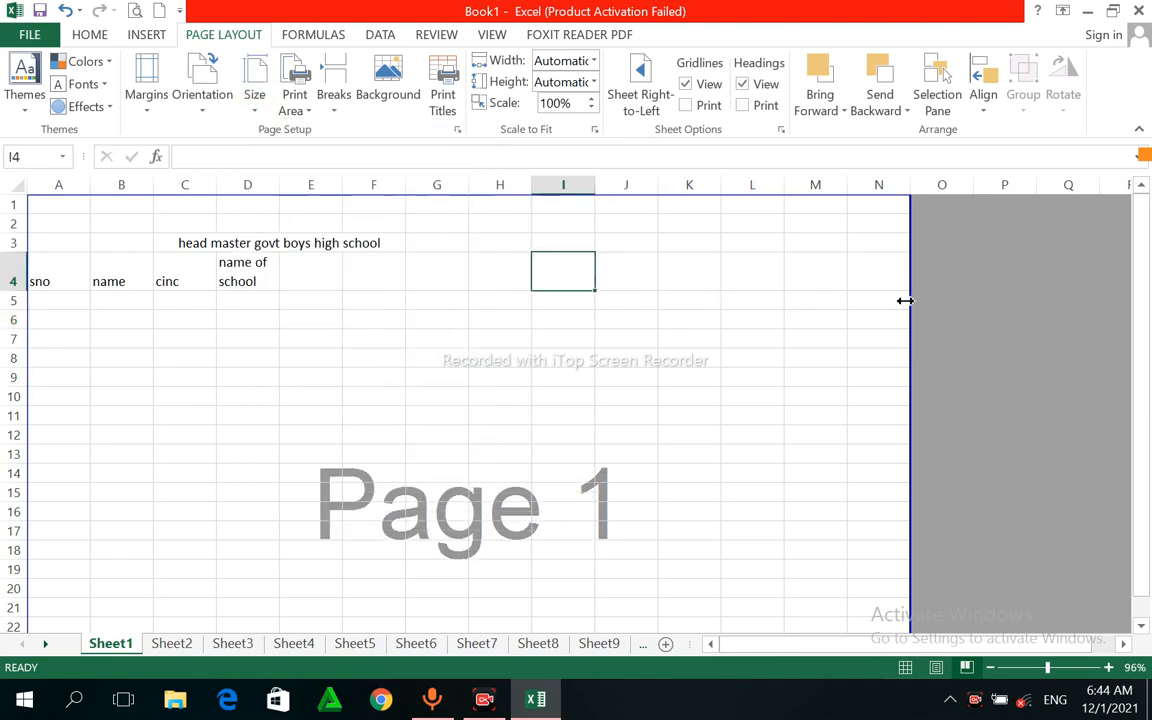
{"action": "left_click_drag", "start_coordinate": [907, 298], "coordinate": [967, 296]}
{"action": "left_click", "coordinate": [743, 338]}
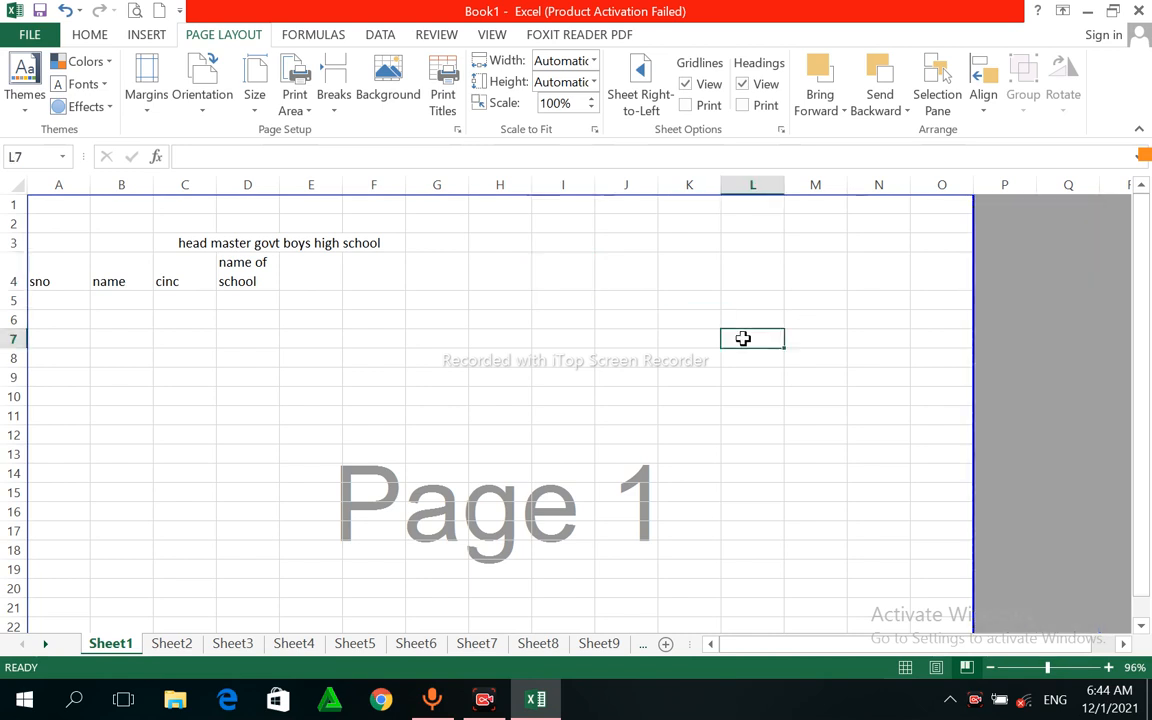
Move the lower edge of the print area up to row 32, removing the second page
{"action": "key", "text": "Down"}
{"action": "key", "text": "Down"}
{"action": "key", "text": "Down"}
{"action": "key", "text": "Down"}
{"action": "key", "text": "Down"}
{"action": "key", "text": "Down"}
{"action": "key", "text": "Down"}
{"action": "key", "text": "Down"}
{"action": "key", "text": "Down"}
{"action": "key", "text": "Down"}
{"action": "key", "text": "Down"}
{"action": "key", "text": "Down"}
{"action": "key", "text": "Down"}
{"action": "key", "text": "Down"}
{"action": "key", "text": "Down"}
{"action": "key", "text": "Down"}
{"action": "key", "text": "Down"}
{"action": "key", "text": "Down"}
{"action": "key", "text": "Down"}
{"action": "key", "text": "Down"}
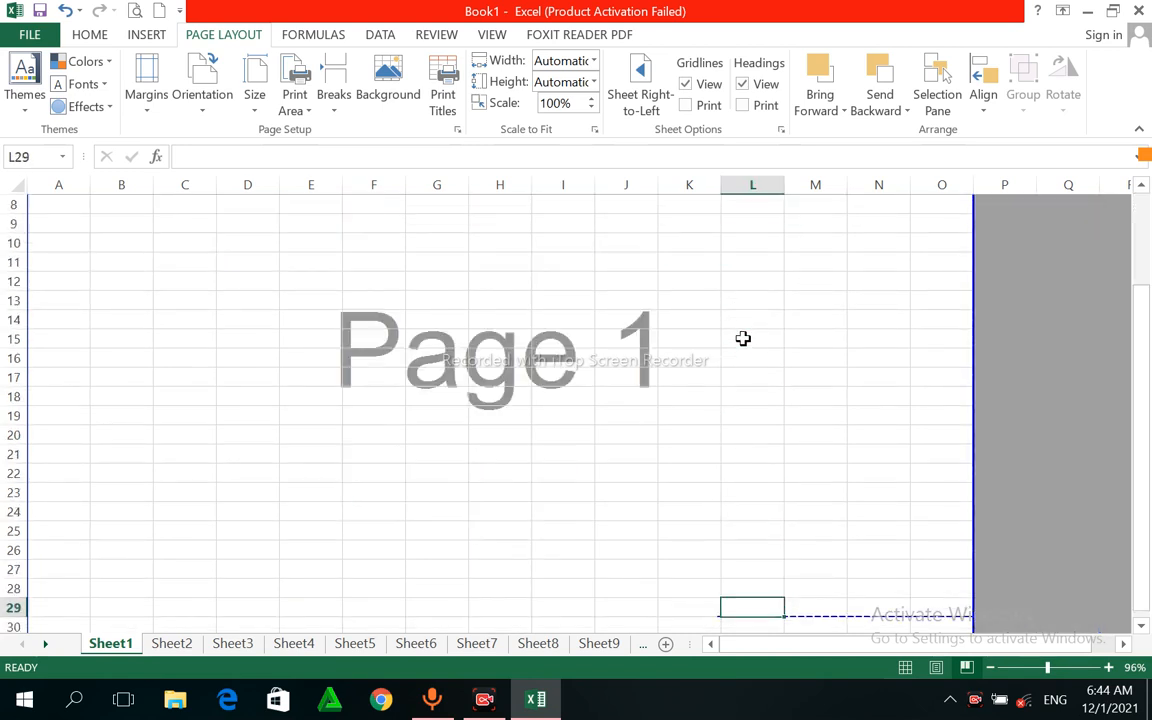
{"action": "key", "text": "Down"}
{"action": "key", "text": "Down"}
{"action": "key", "text": "Down"}
{"action": "key", "text": "Down"}
{"action": "key", "text": "Down"}
{"action": "key", "text": "Down"}
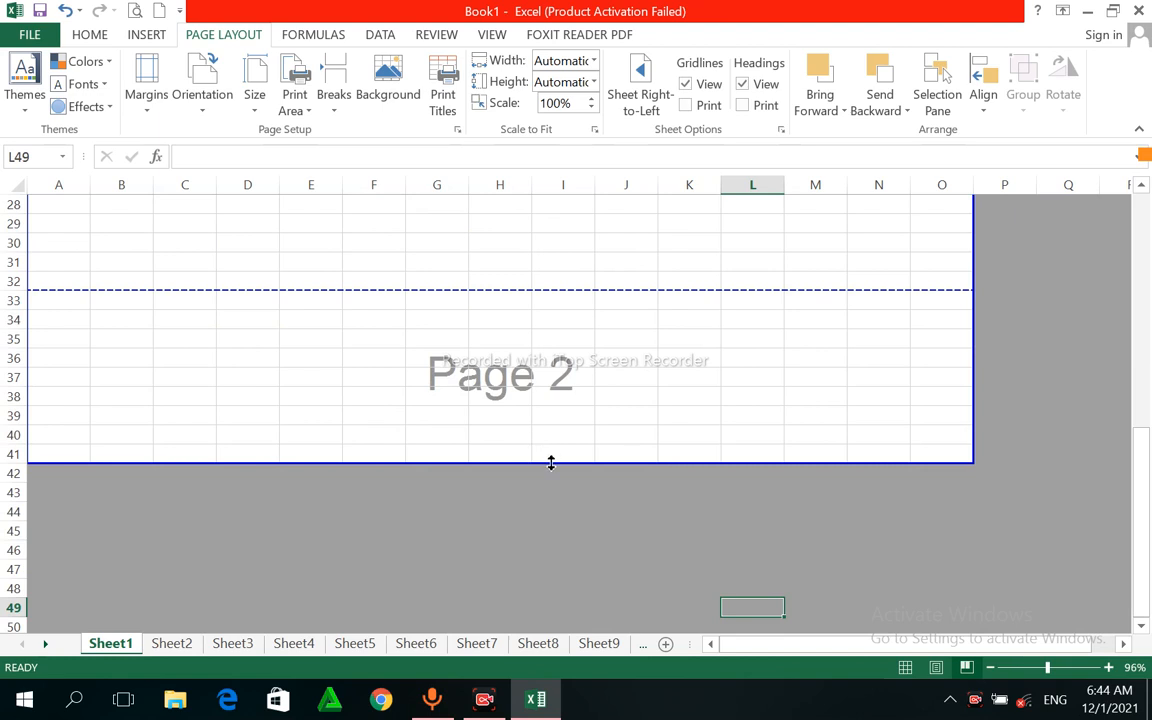
{"action": "left_click_drag", "start_coordinate": [551, 463], "coordinate": [549, 293]}
{"action": "left_click", "coordinate": [550, 260]}
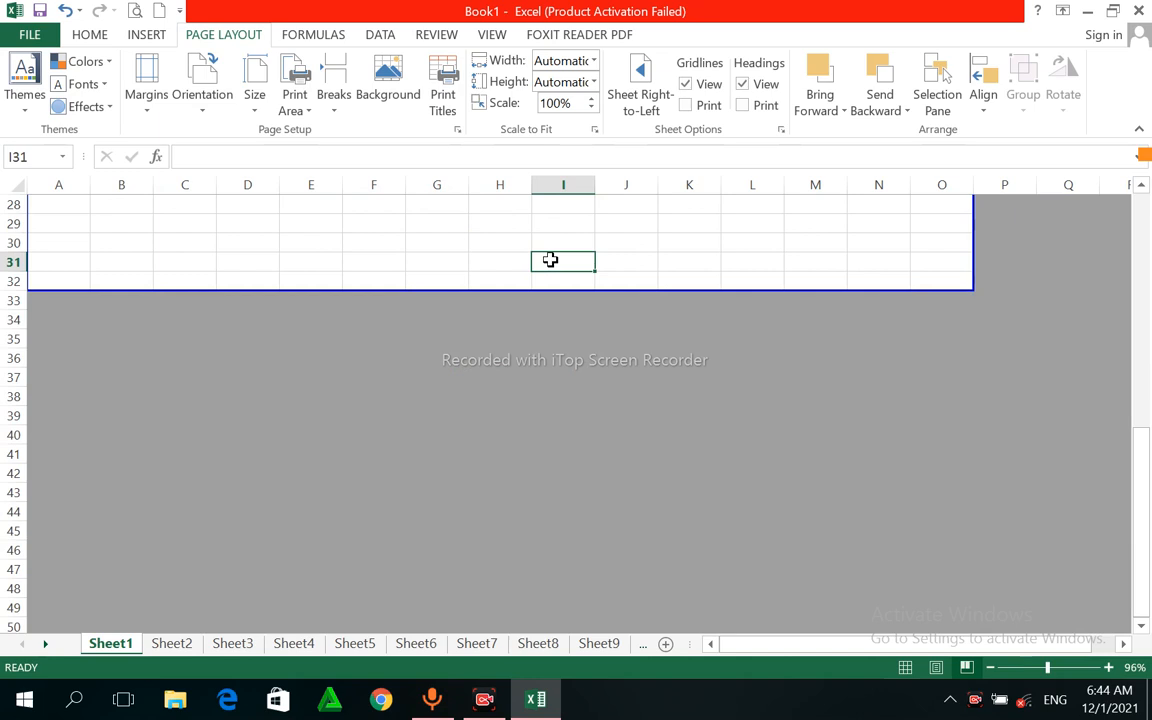
Apply the A4 paper size to Sheet1 again
{"action": "key", "text": "Up"}
{"action": "key", "text": "Up"}
{"action": "key", "text": "Up"}
{"action": "key", "text": "Up"}
{"action": "key", "text": "Up"}
{"action": "key", "text": "Up"}
{"action": "key", "text": "Up"}
{"action": "key", "text": "Up"}
{"action": "key", "text": "Up"}
{"action": "key", "text": "Up"}
{"action": "key", "text": "Up"}
{"action": "key", "text": "Up"}
{"action": "key", "text": "Up"}
{"action": "key", "text": "Up"}
{"action": "key", "text": "Up"}
{"action": "key", "text": "Up"}
{"action": "key", "text": "Up"}
{"action": "key", "text": "Up"}
{"action": "key", "text": "Up"}
{"action": "key", "text": "Up"}
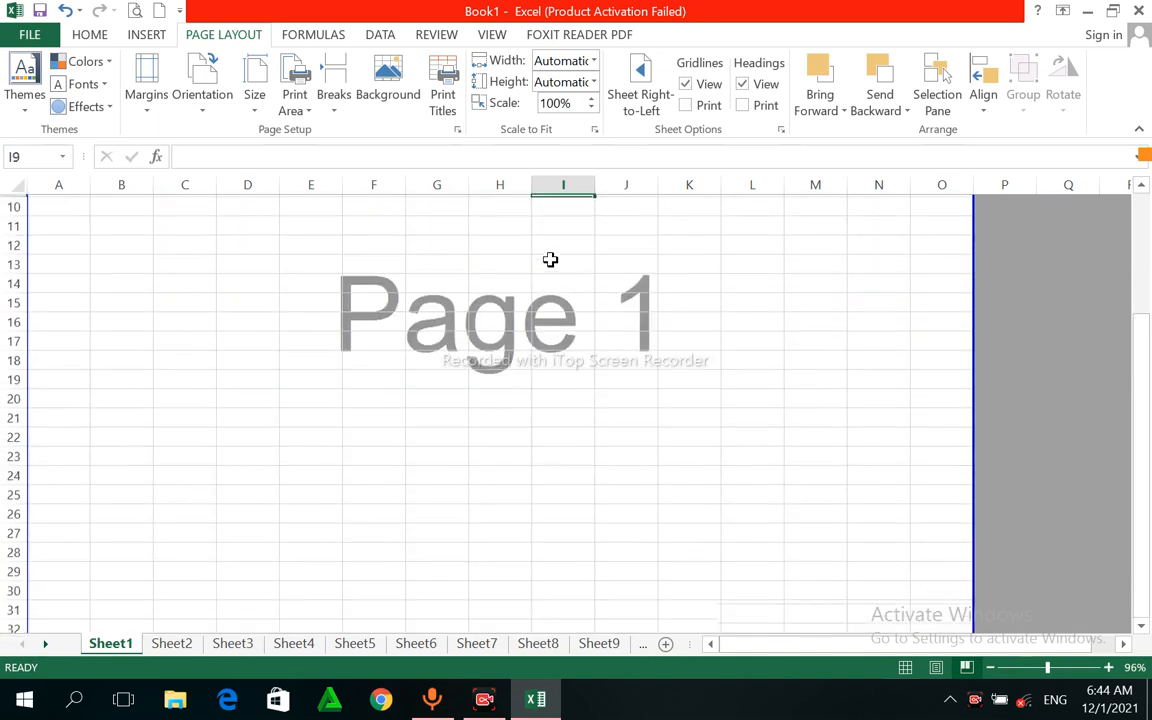
{"action": "key", "text": "Up"}
{"action": "key", "text": "Up"}
{"action": "key", "text": "Up"}
{"action": "key", "text": "Up"}
{"action": "key", "text": "Up"}
{"action": "key", "text": "Up"}
{"action": "key", "text": "Up"}
{"action": "key", "text": "Up"}
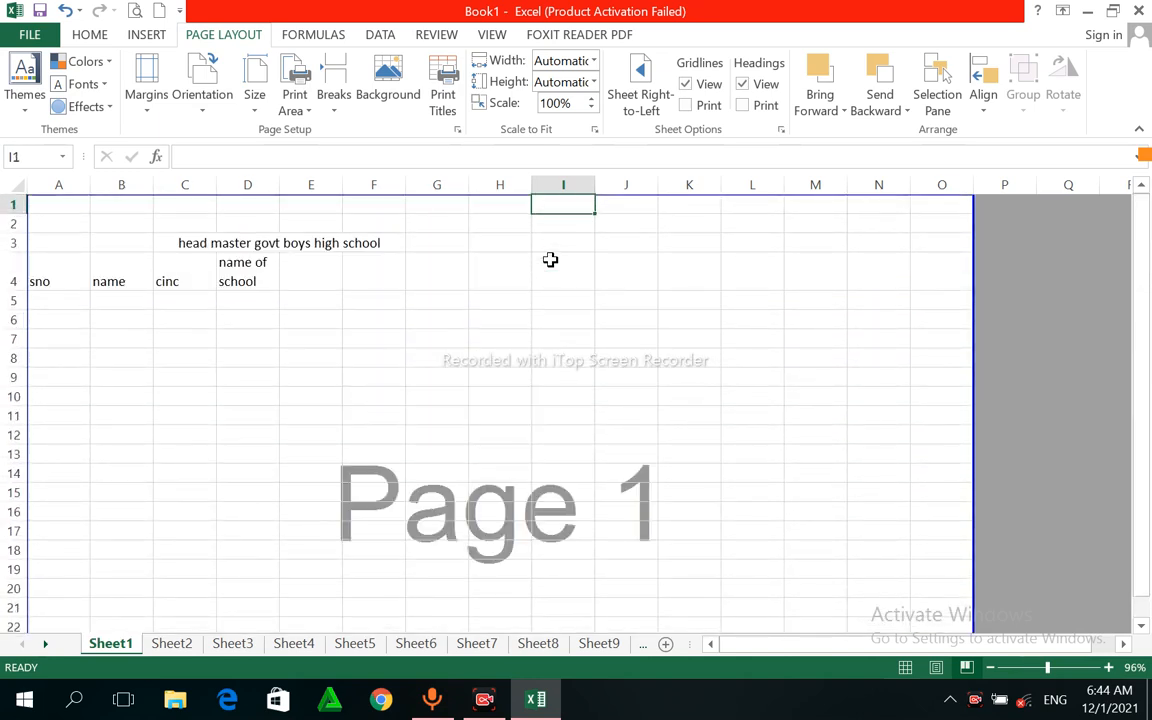
{"action": "left_click", "coordinate": [263, 106]}
{"action": "left_click", "coordinate": [265, 232]}
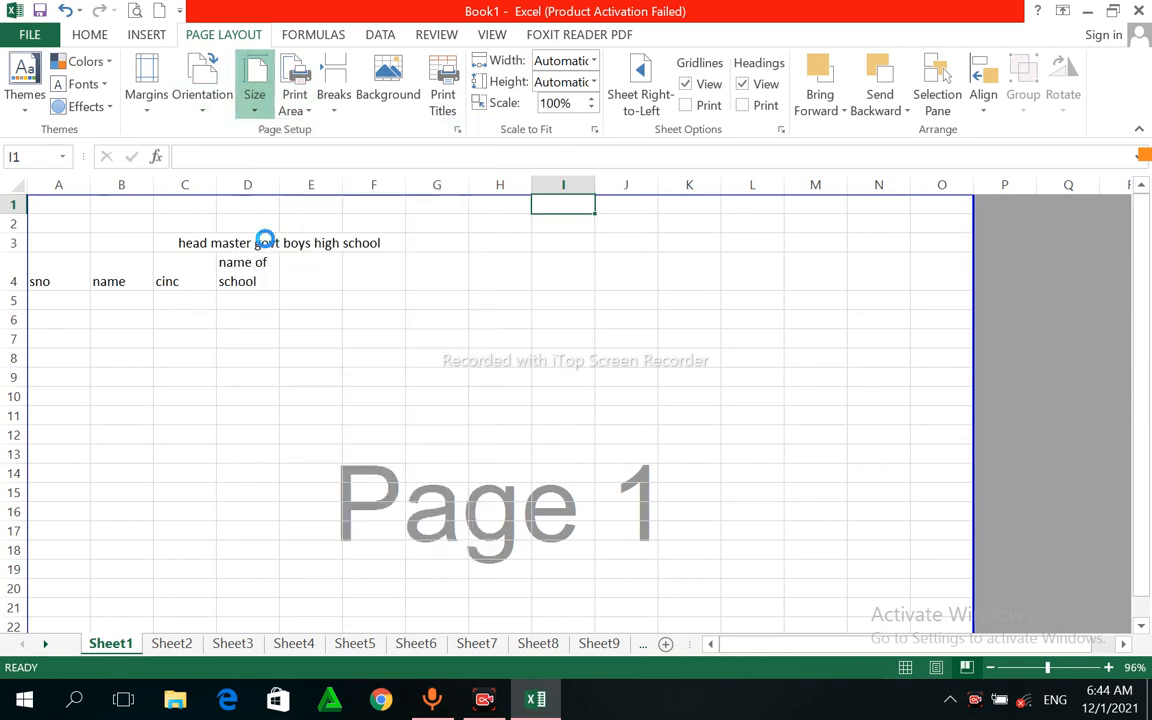
Reselect the Landscape orientation, and change the page orientation to Portrait
{"action": "left_click", "coordinate": [203, 110]}
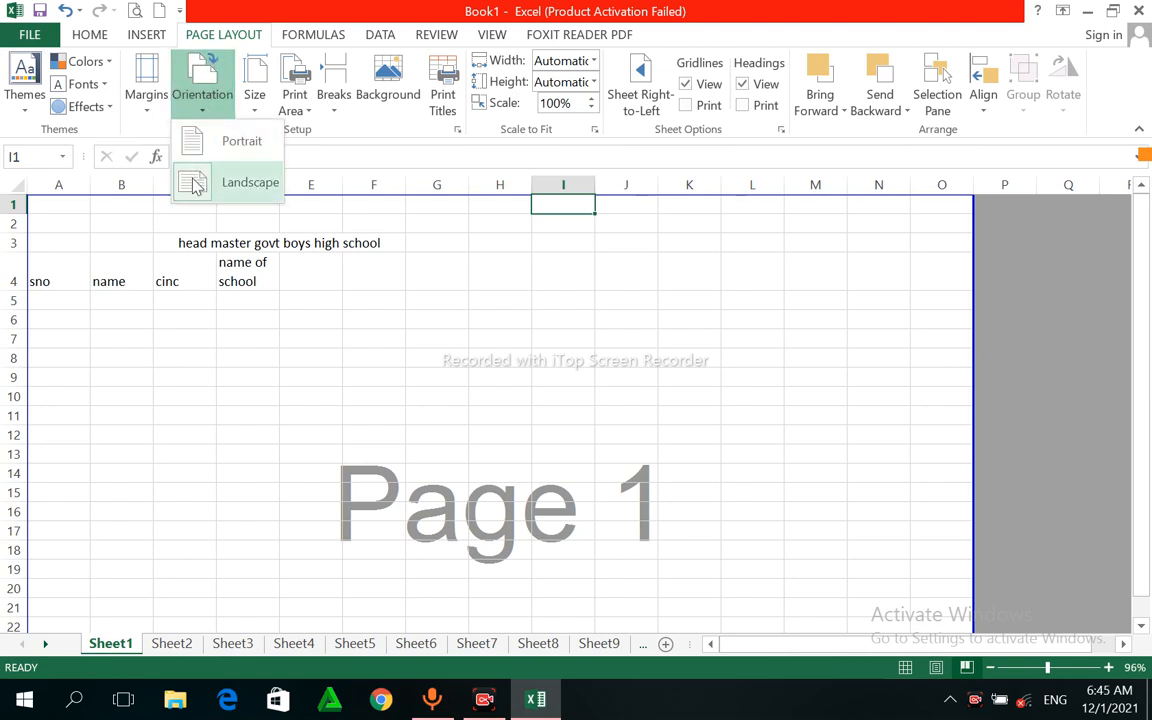
{"action": "left_click", "coordinate": [190, 185]}
{"action": "left_click", "coordinate": [202, 114]}
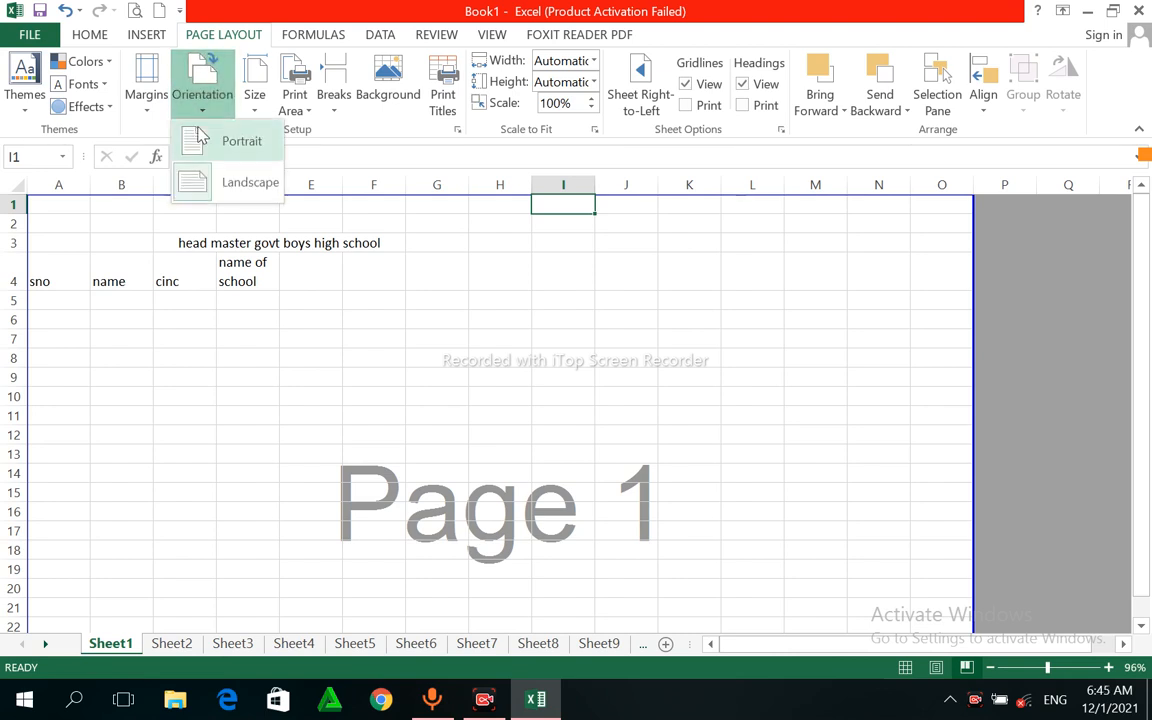
{"action": "left_click", "coordinate": [199, 145]}
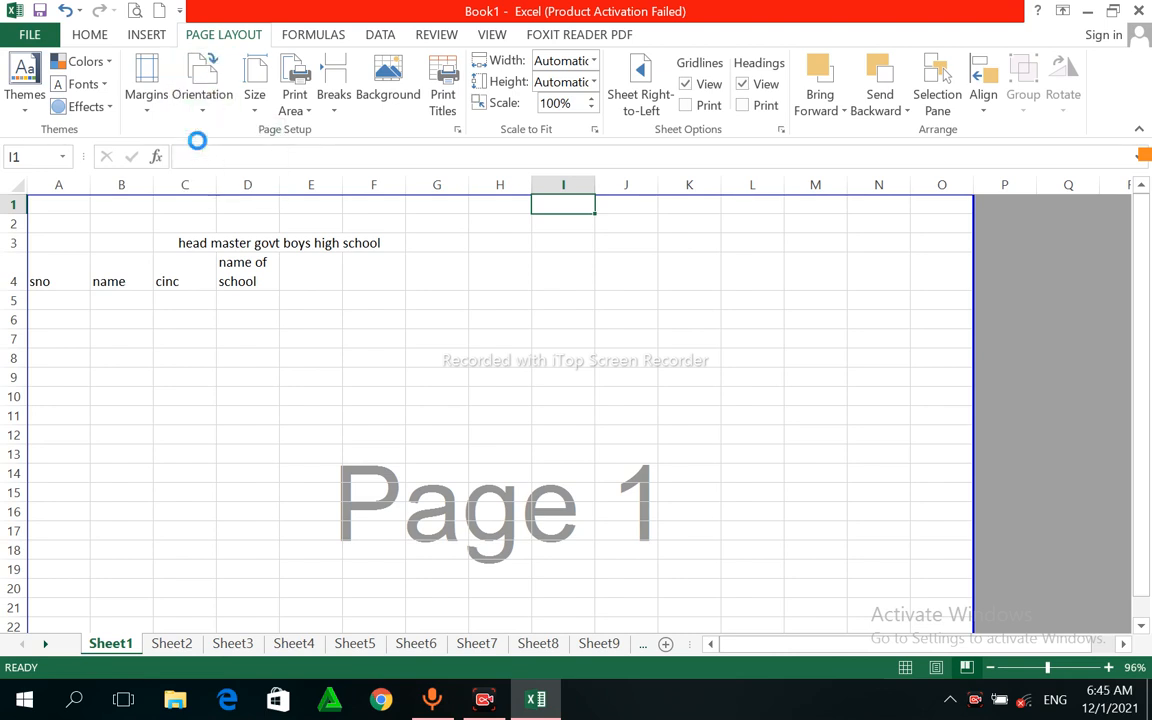
{"action": "left_click", "coordinate": [237, 316]}
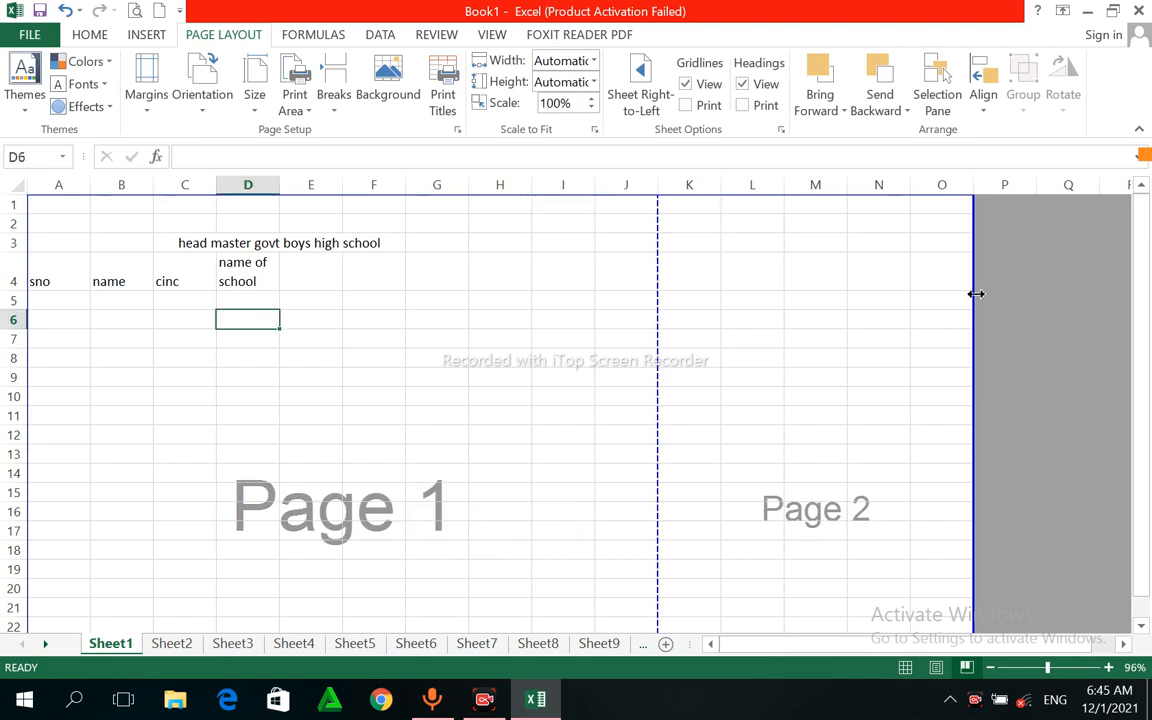
Narrow the print area to end at column J, removing the second page
{"action": "left_click_drag", "start_coordinate": [975, 293], "coordinate": [656, 293]}
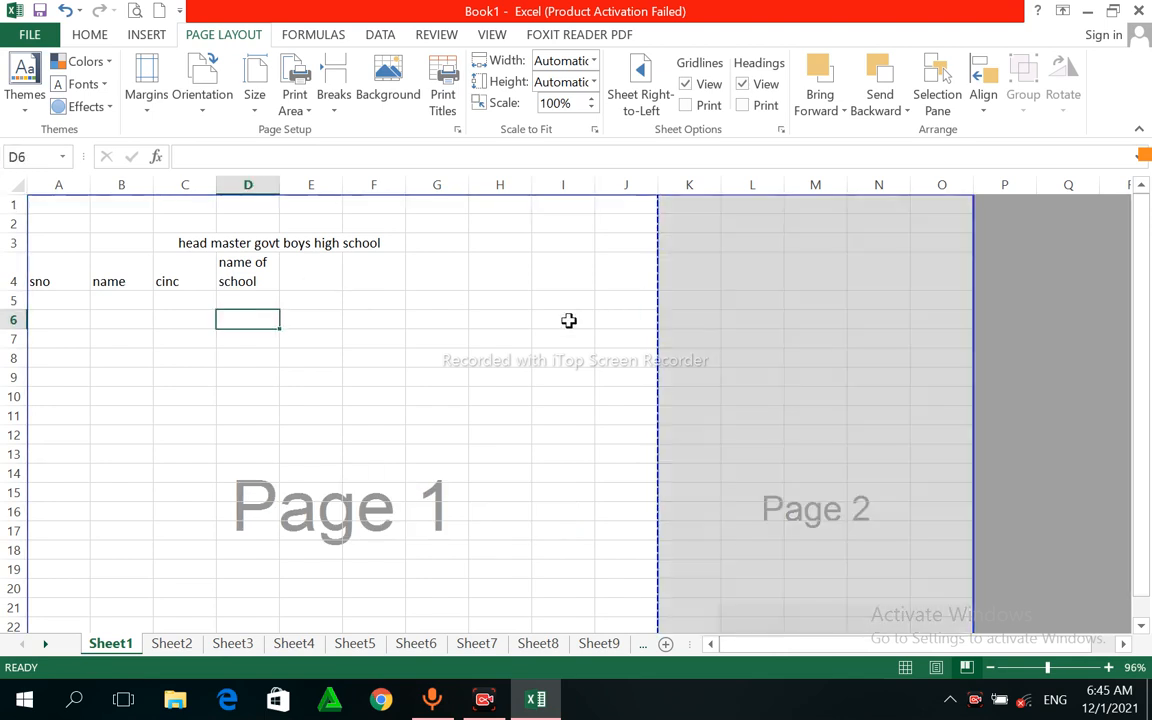
{"action": "left_click", "coordinate": [440, 342]}
{"action": "key", "text": "Left"}
{"action": "key", "text": "Left"}
{"action": "key", "text": "Left"}
{"action": "key", "text": "Left"}
{"action": "key", "text": "Left"}
{"action": "key", "text": "Left"}
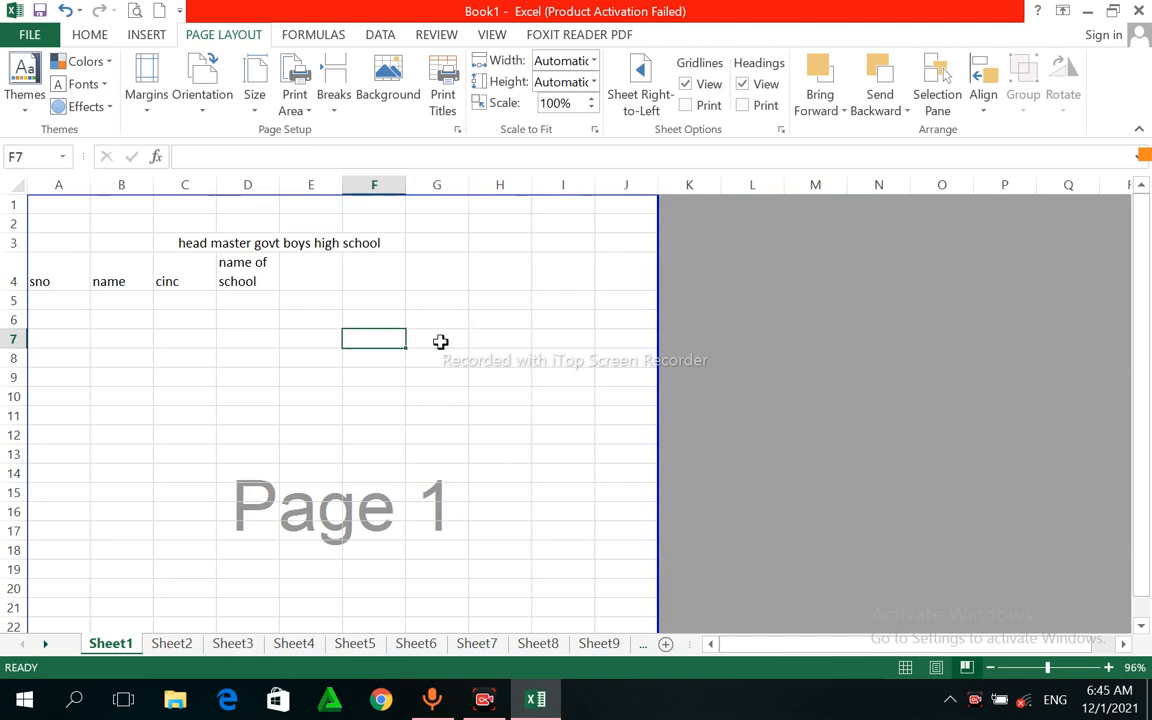
{"action": "key", "text": "Up"}
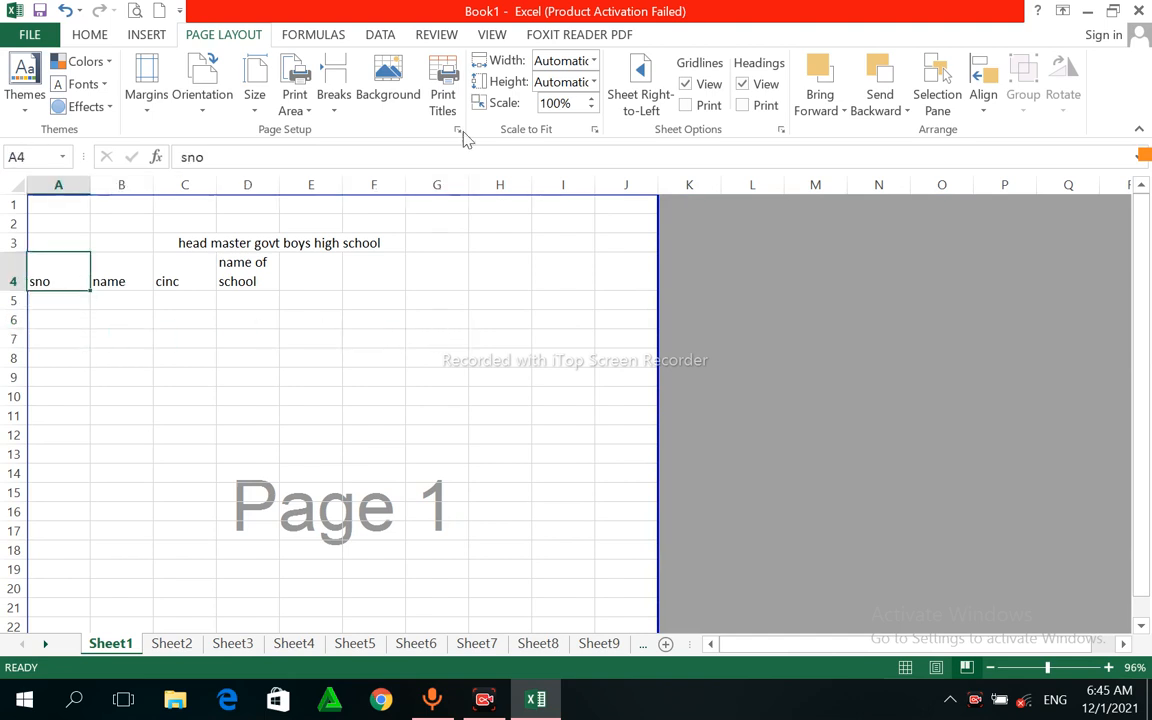
Show Sheet1 in Normal view and return to Page Break Preview
{"action": "left_click", "coordinate": [491, 34]}
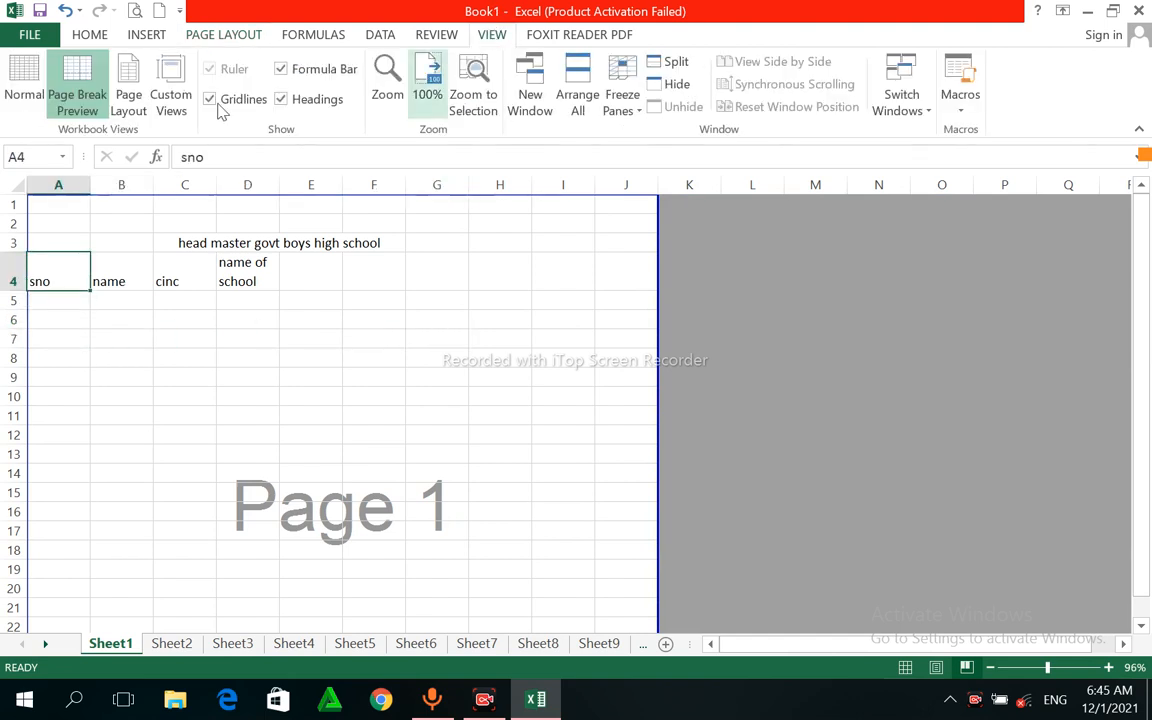
{"action": "left_click", "coordinate": [40, 93]}
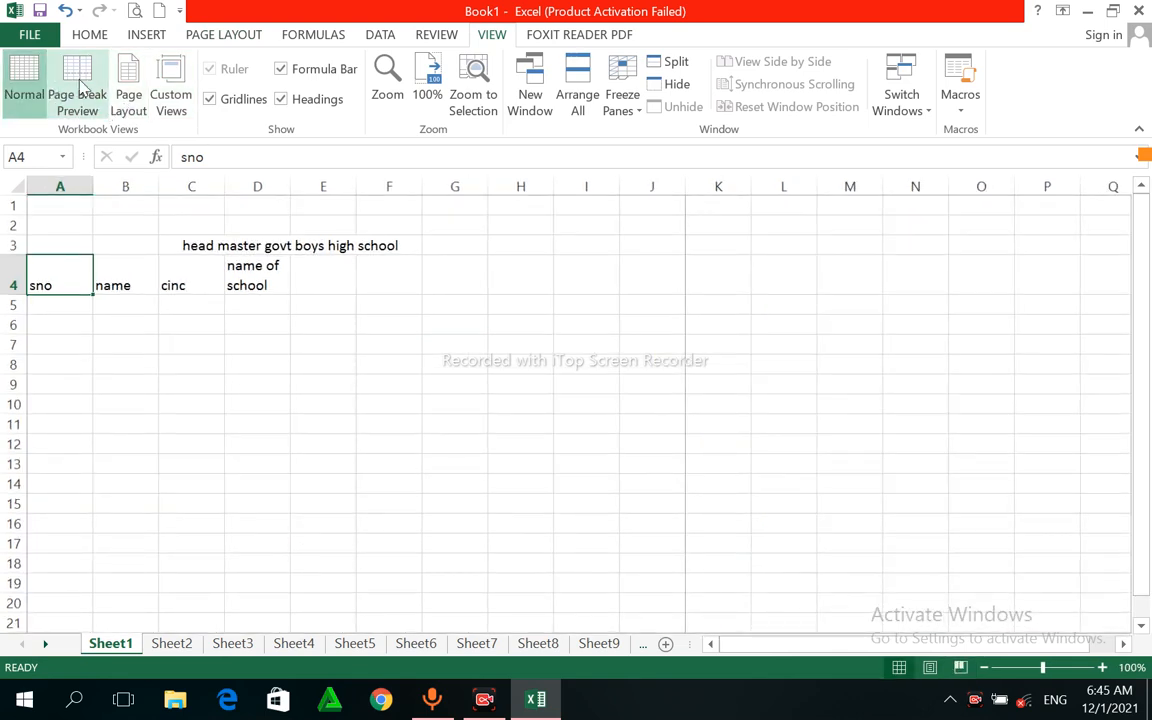
{"action": "left_click", "coordinate": [79, 88]}
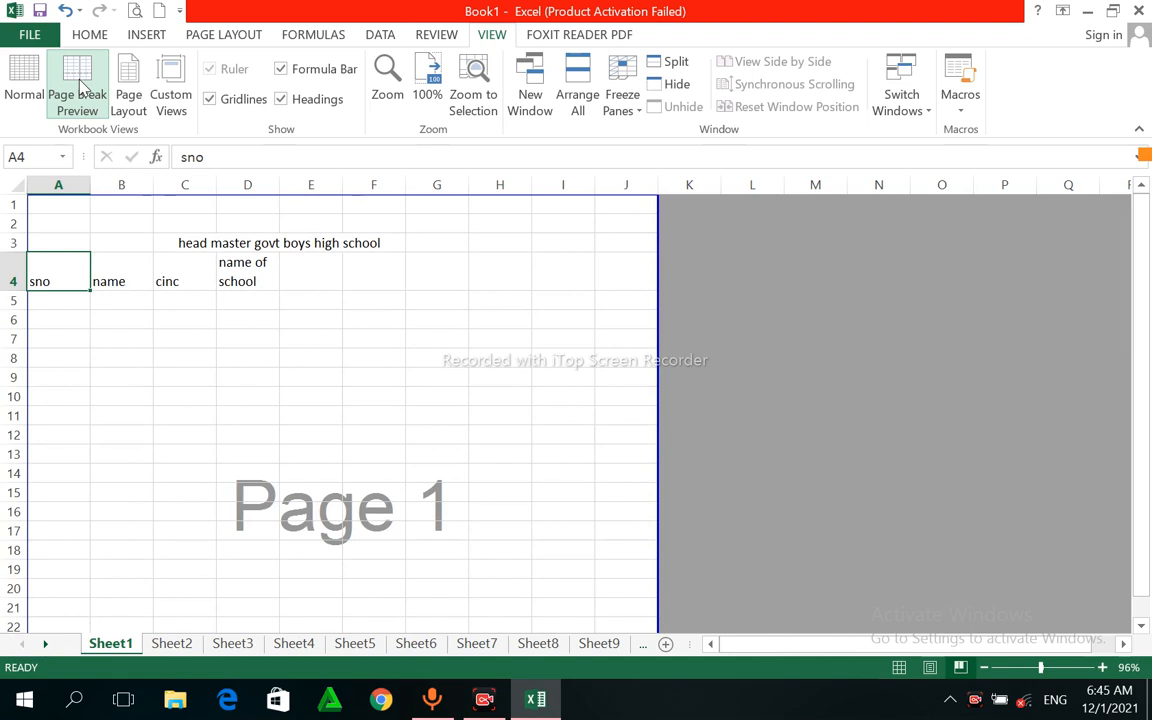
Compare Sheet1 in the Normal, Page Break Preview and Page Layout views, ending in Page Break Preview
{"action": "left_click", "coordinate": [25, 90]}
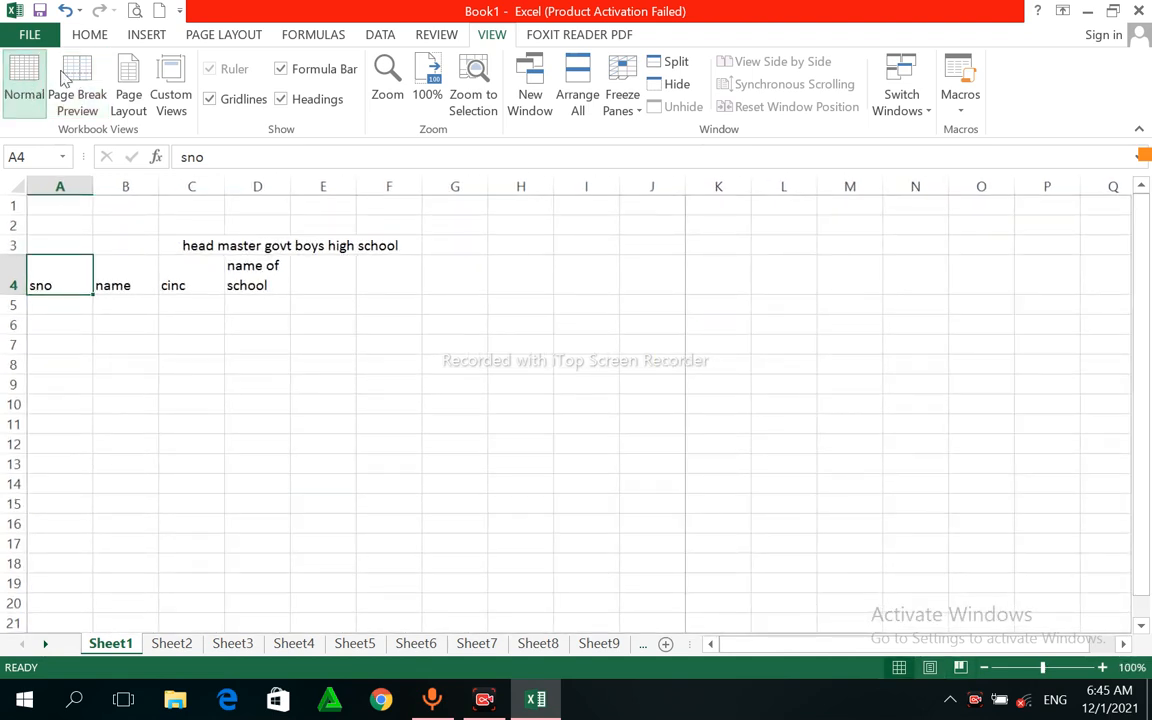
{"action": "left_click", "coordinate": [68, 94]}
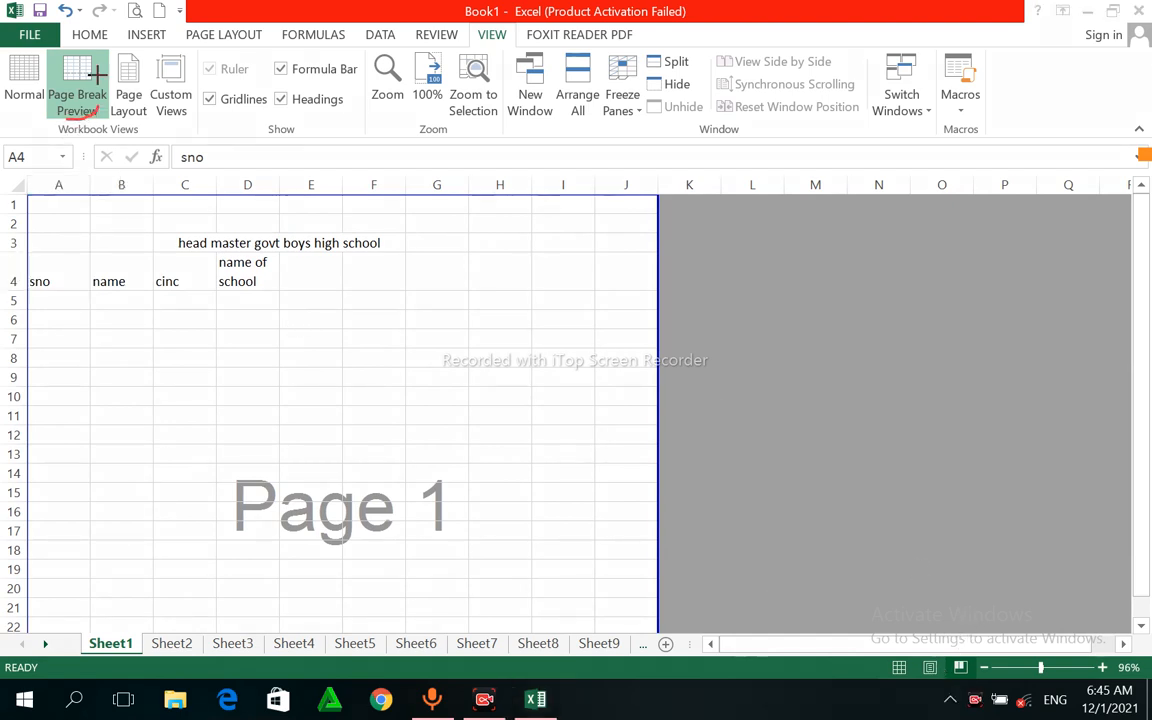
{"action": "mouse_move", "coordinate": [88, 100]}
{"action": "left_mouse_down"}
{"action": "mouse_move", "coordinate": [55, 48]}
{"action": "mouse_move", "coordinate": [62, 108]}
{"action": "left_mouse_up"}
{"action": "mouse_move", "coordinate": [146, 102]}
{"action": "left_mouse_down"}
{"action": "mouse_move", "coordinate": [118, 36]}
{"action": "mouse_move", "coordinate": [129, 108]}
{"action": "mouse_move", "coordinate": [142, 112]}
{"action": "left_mouse_up"}
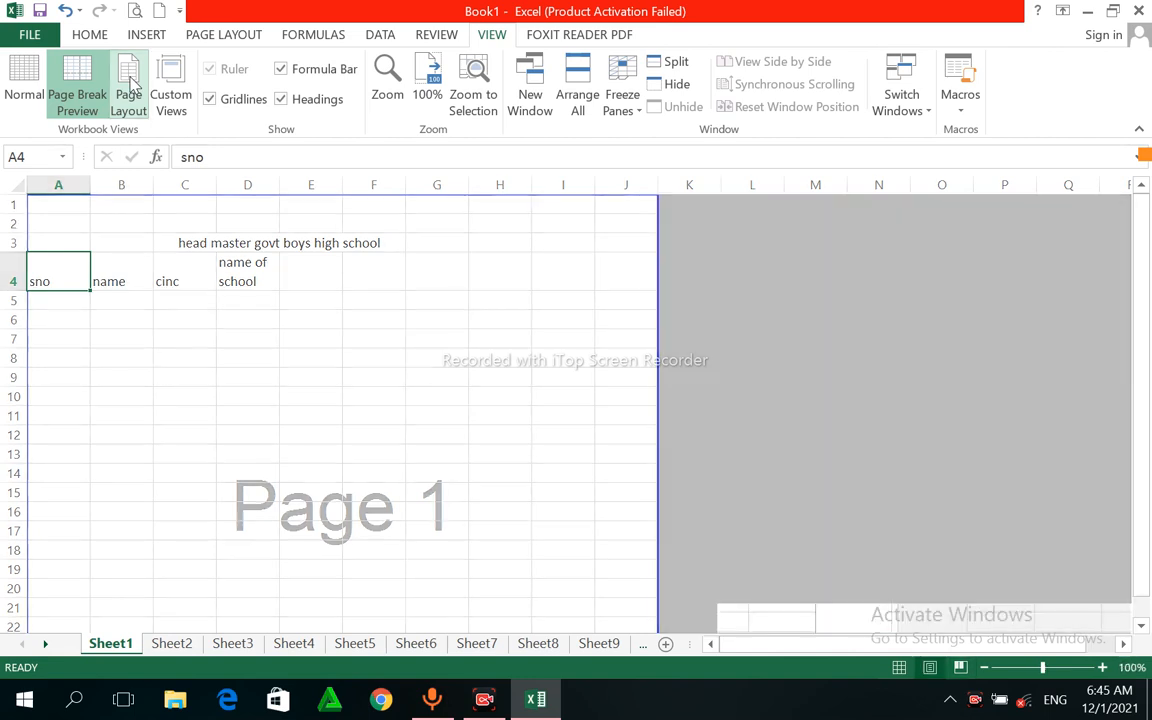
{"action": "left_click", "coordinate": [129, 92]}
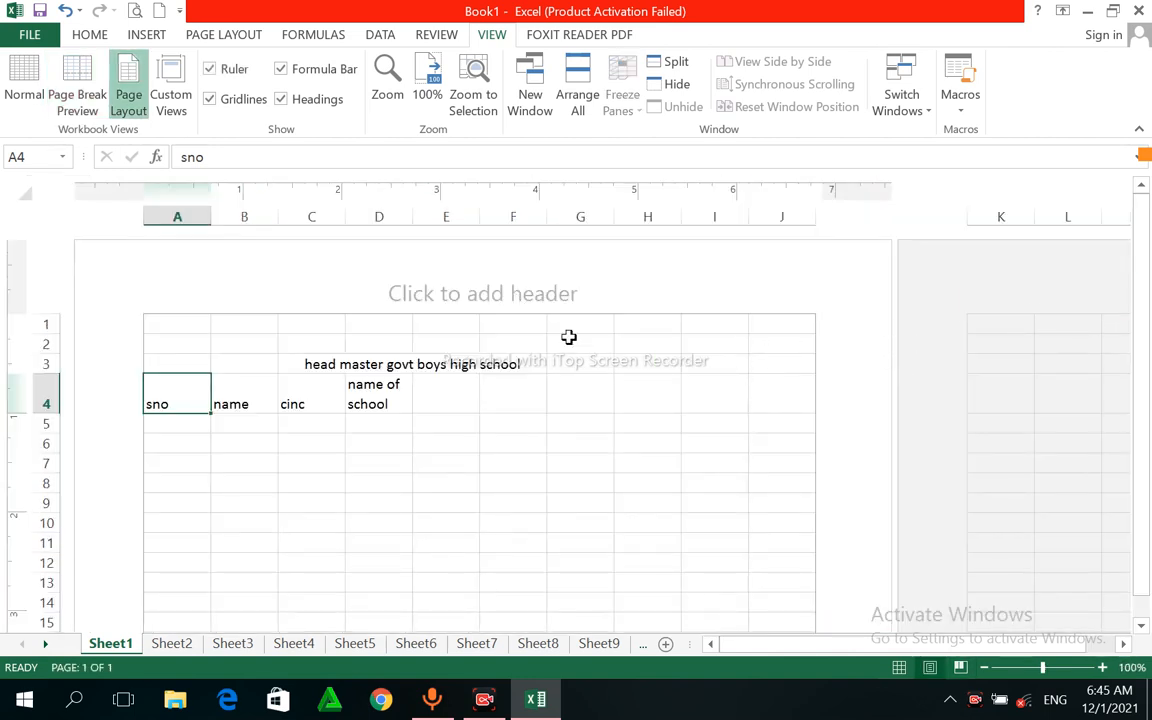
{"action": "left_click", "coordinate": [88, 100]}
Zoom to the selected cell H10, and reset the magnification to 100%
{"action": "left_click", "coordinate": [489, 403]}
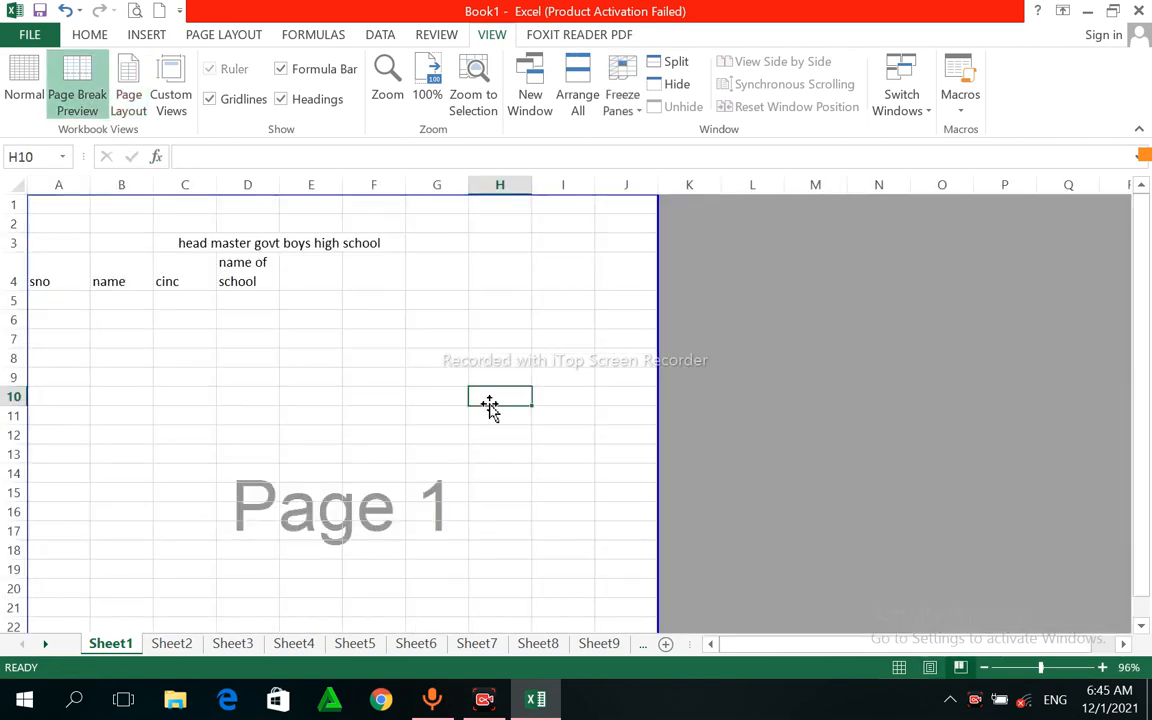
{"action": "left_click", "coordinate": [479, 93]}
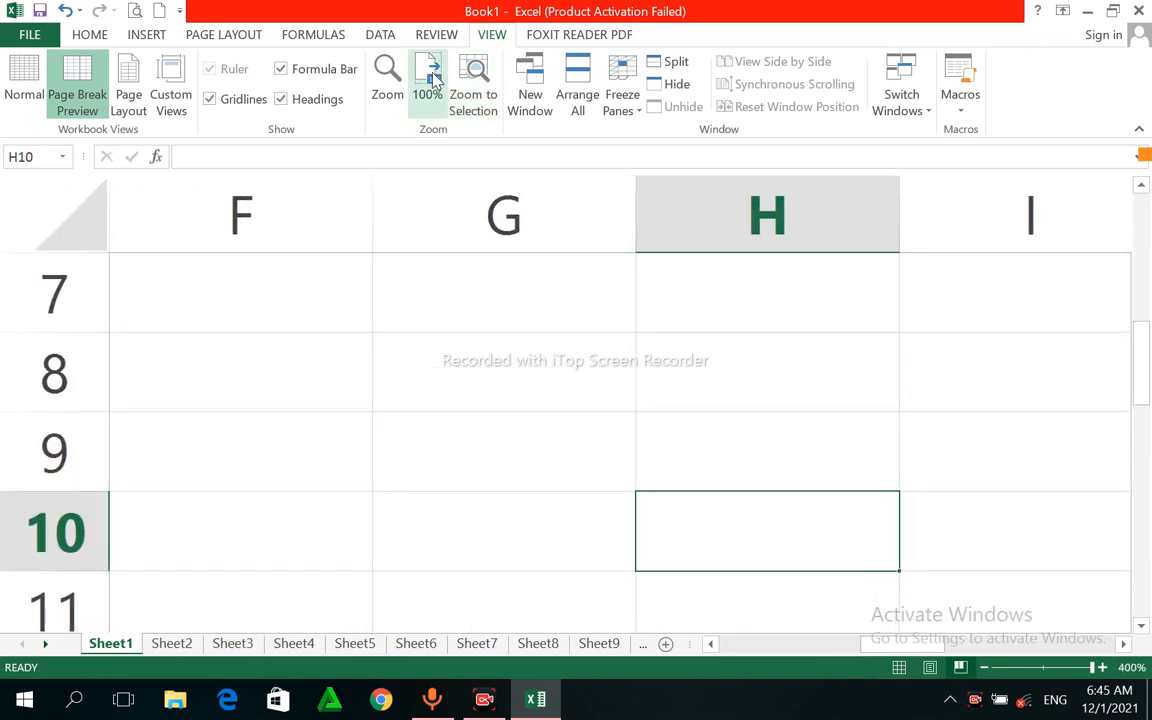
{"action": "left_click", "coordinate": [427, 85]}
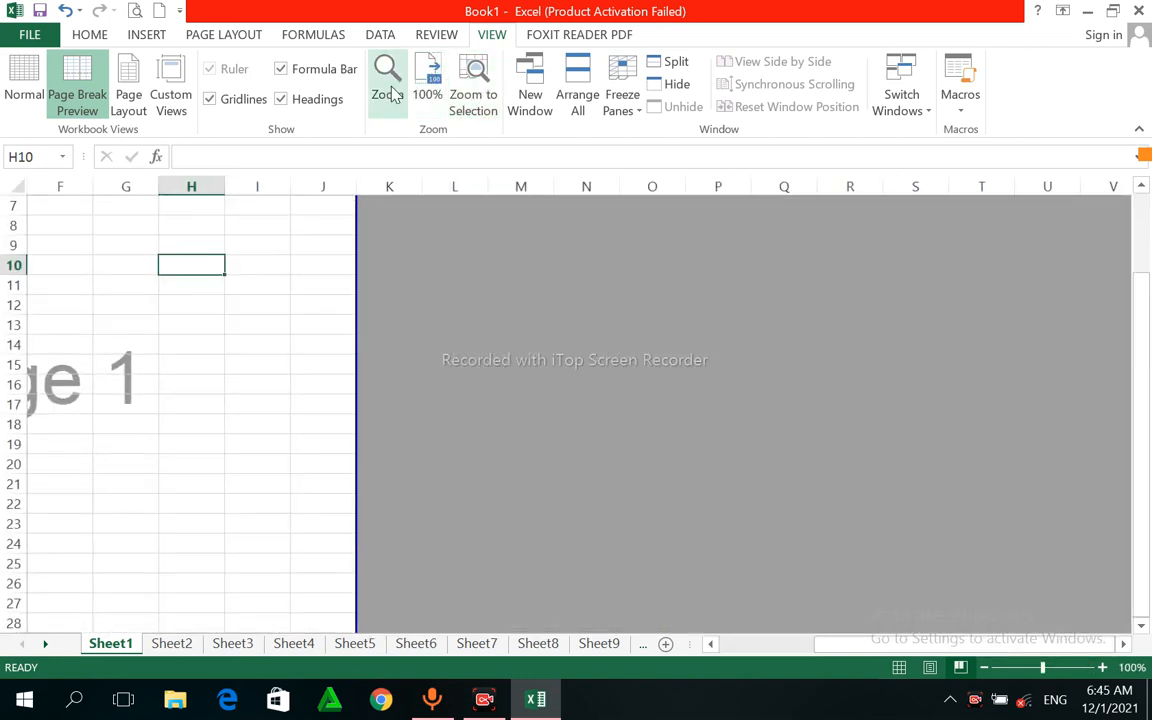
Set Sheet1's magnification to 50%, and change it to 75%
{"action": "left_click", "coordinate": [387, 88]}
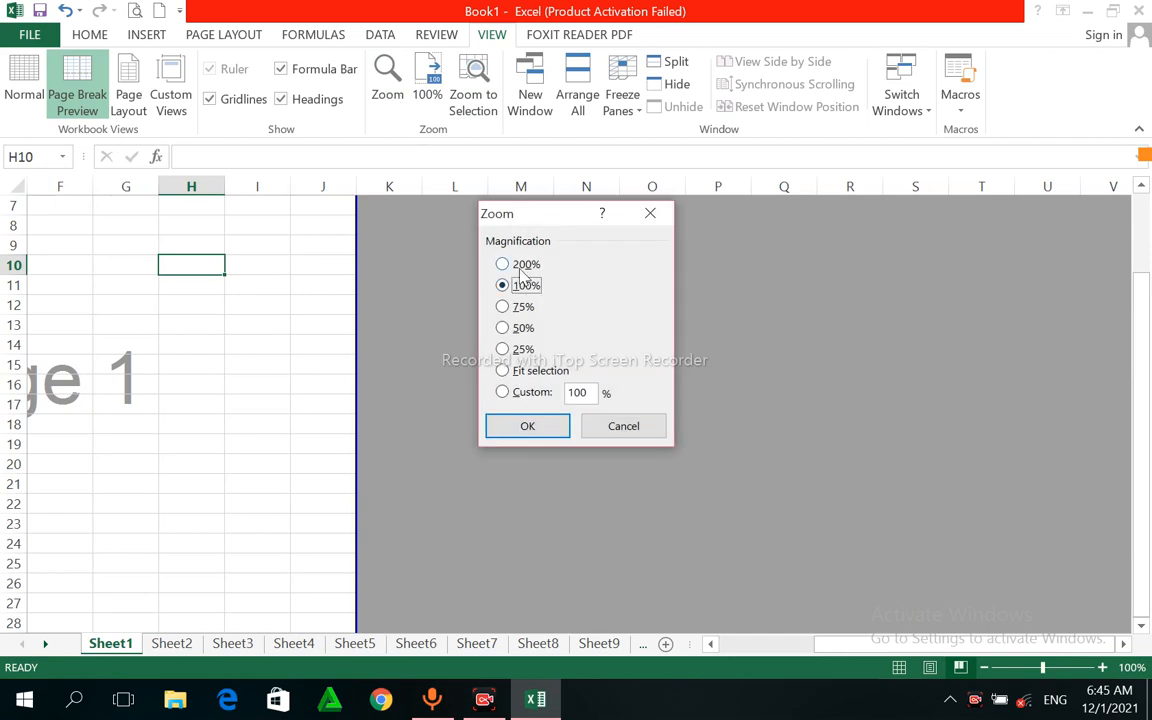
{"action": "left_click", "coordinate": [515, 330]}
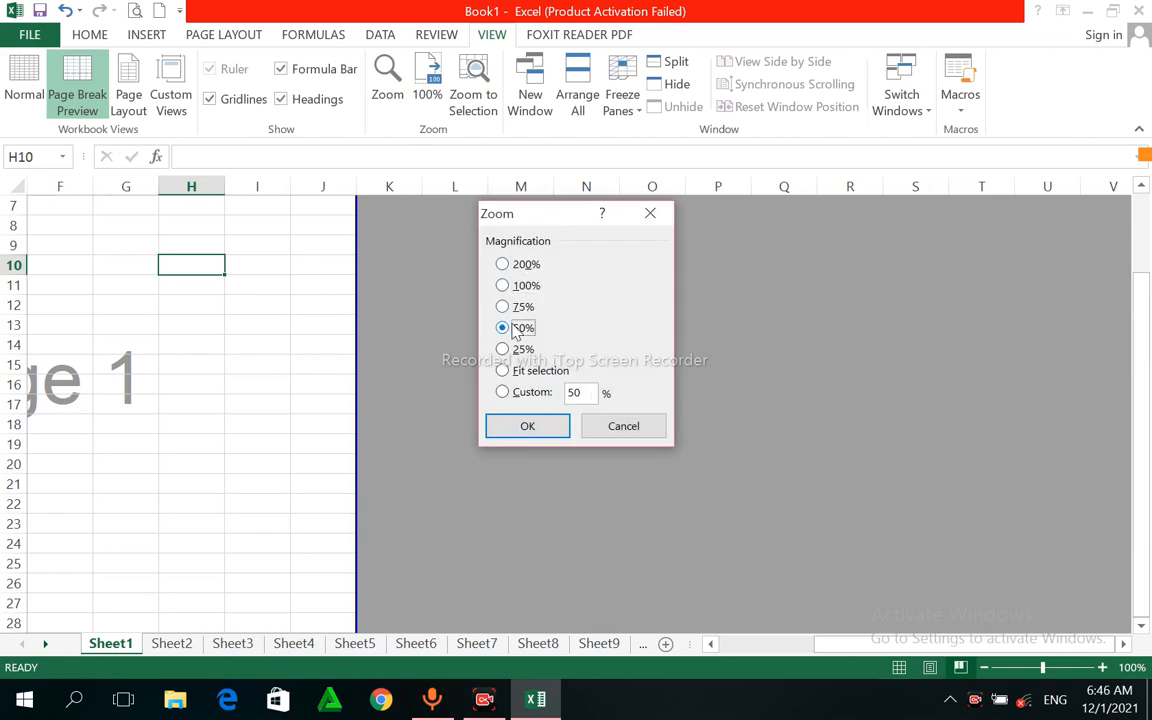
{"action": "left_click", "coordinate": [528, 426]}
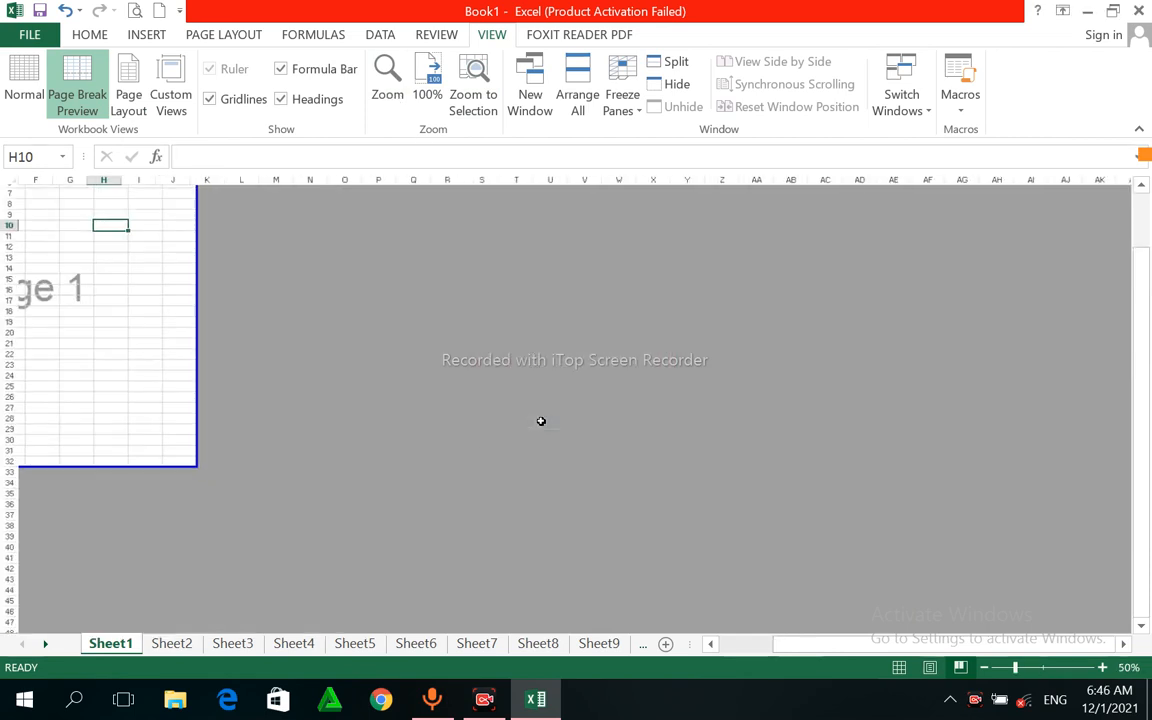
{"action": "left_click", "coordinate": [388, 95]}
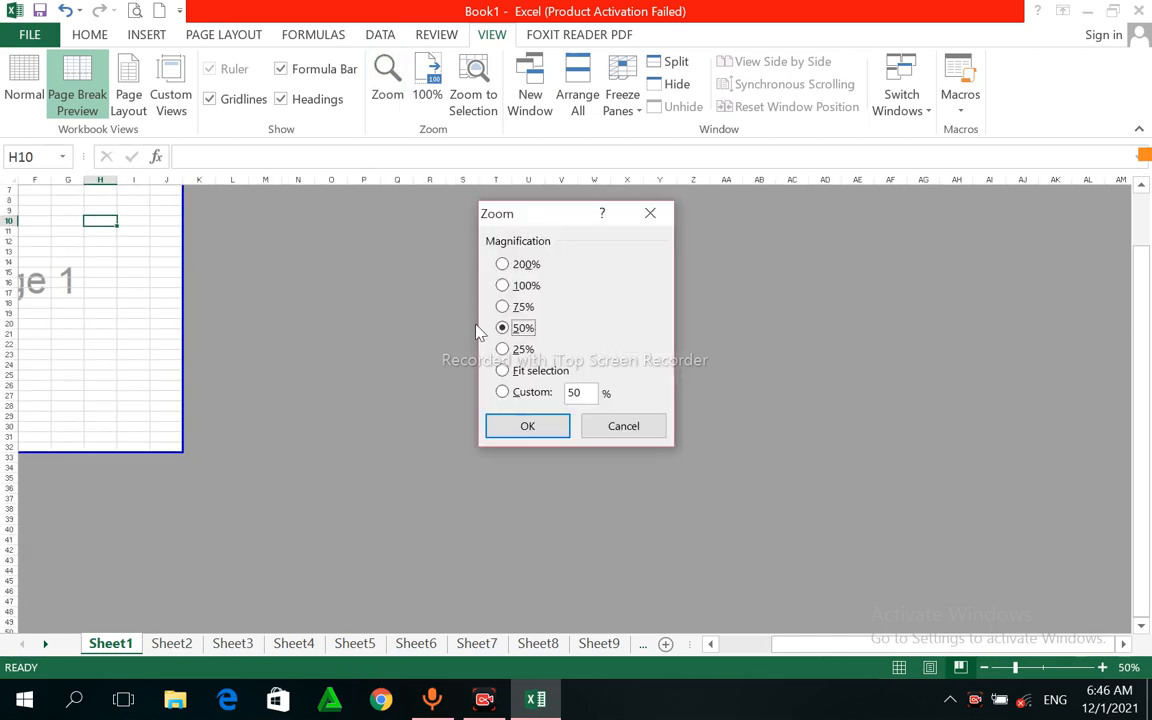
{"action": "left_click", "coordinate": [510, 309]}
{"action": "left_click", "coordinate": [528, 426]}
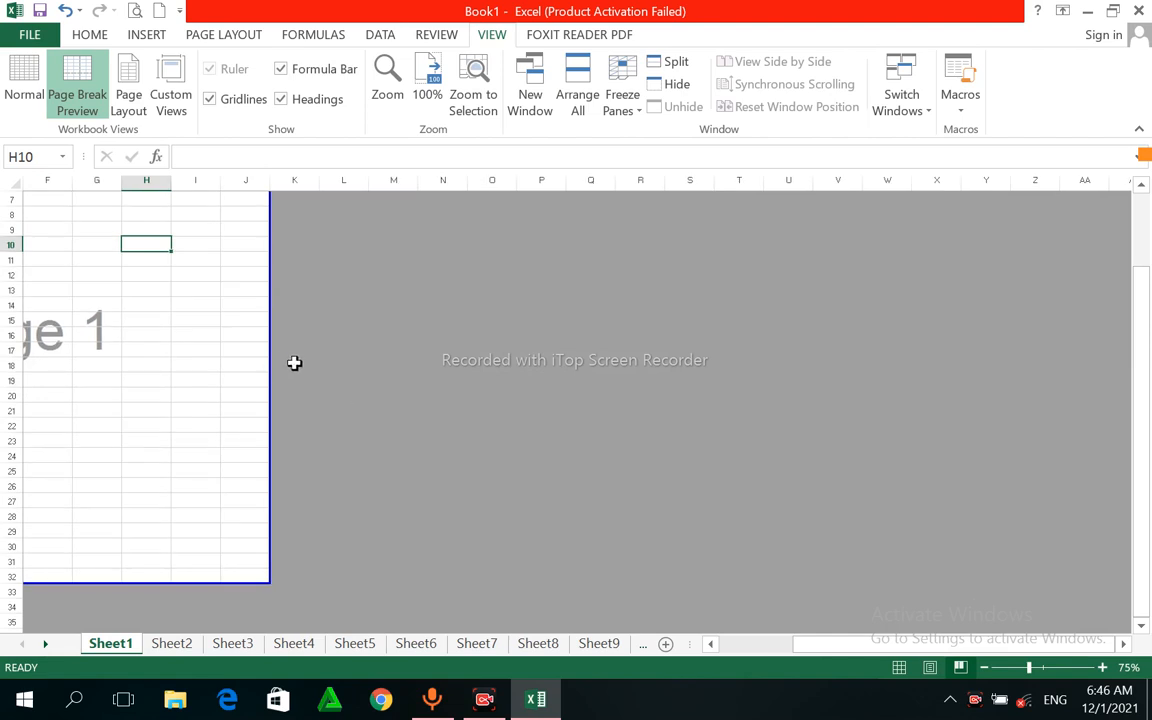
Set Sheet1's magnification to 100% in the Zoom dialog
{"action": "left_click", "coordinate": [388, 93]}
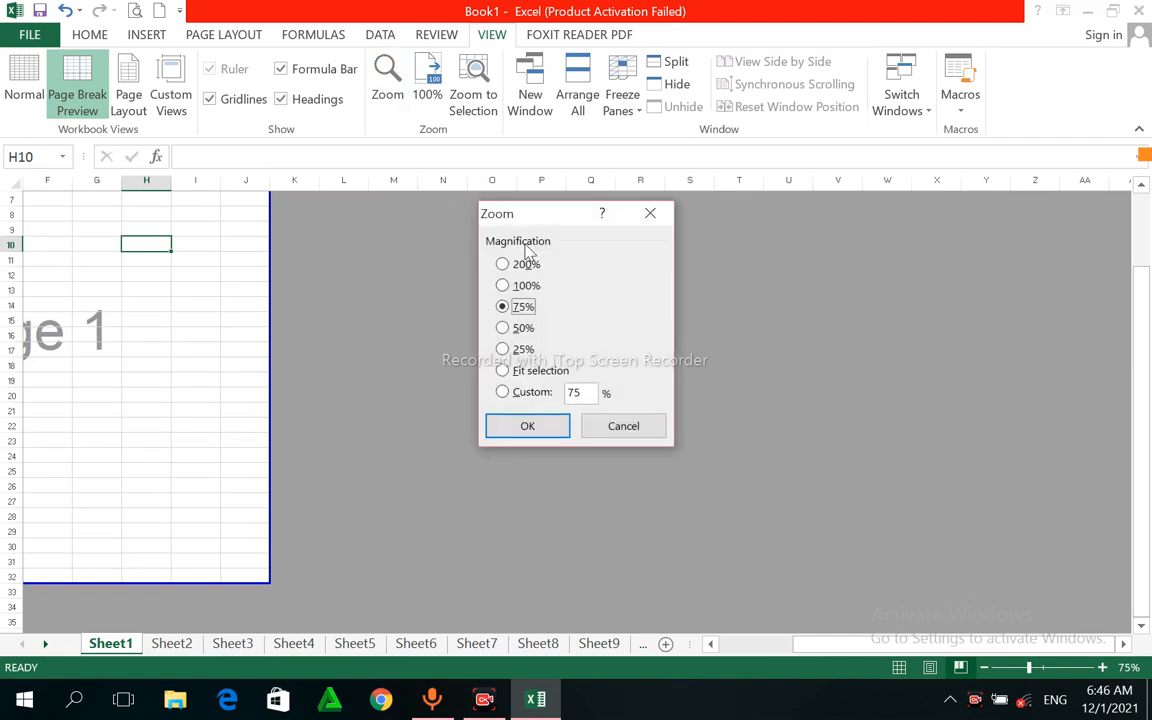
{"action": "left_click", "coordinate": [516, 288]}
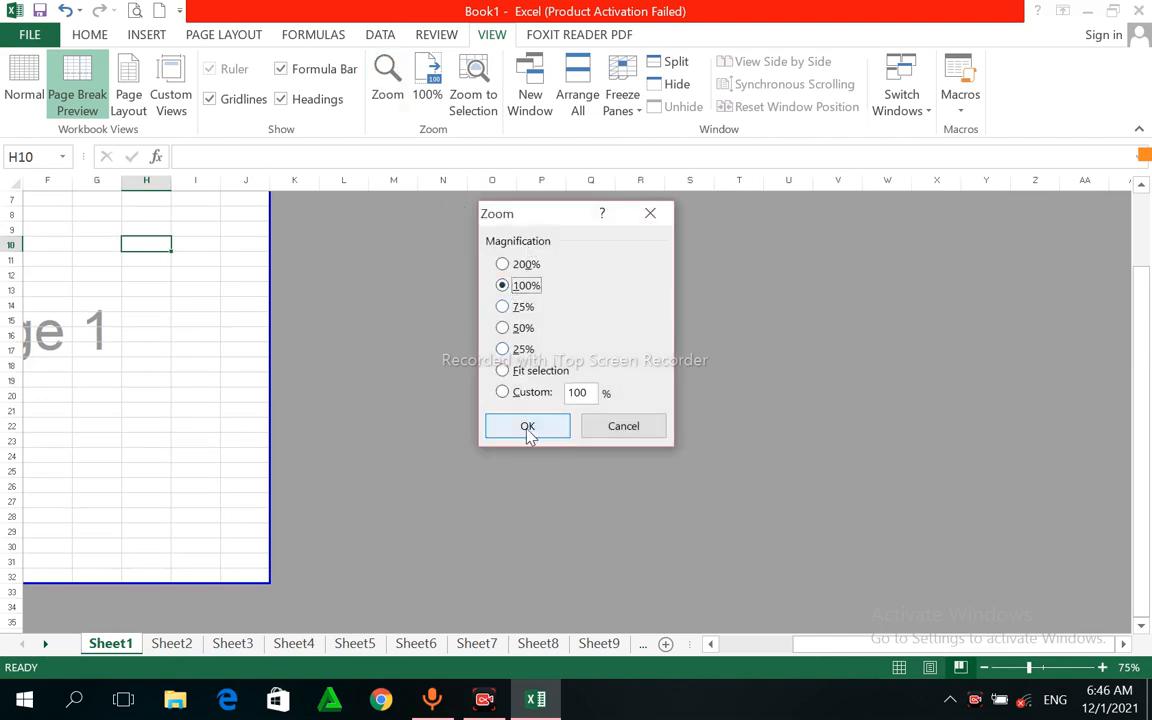
{"action": "left_click", "coordinate": [527, 427]}
Move the active cell back to A1 to bring the headings at the start of Sheet1 into view
{"action": "left_click", "coordinate": [275, 391]}
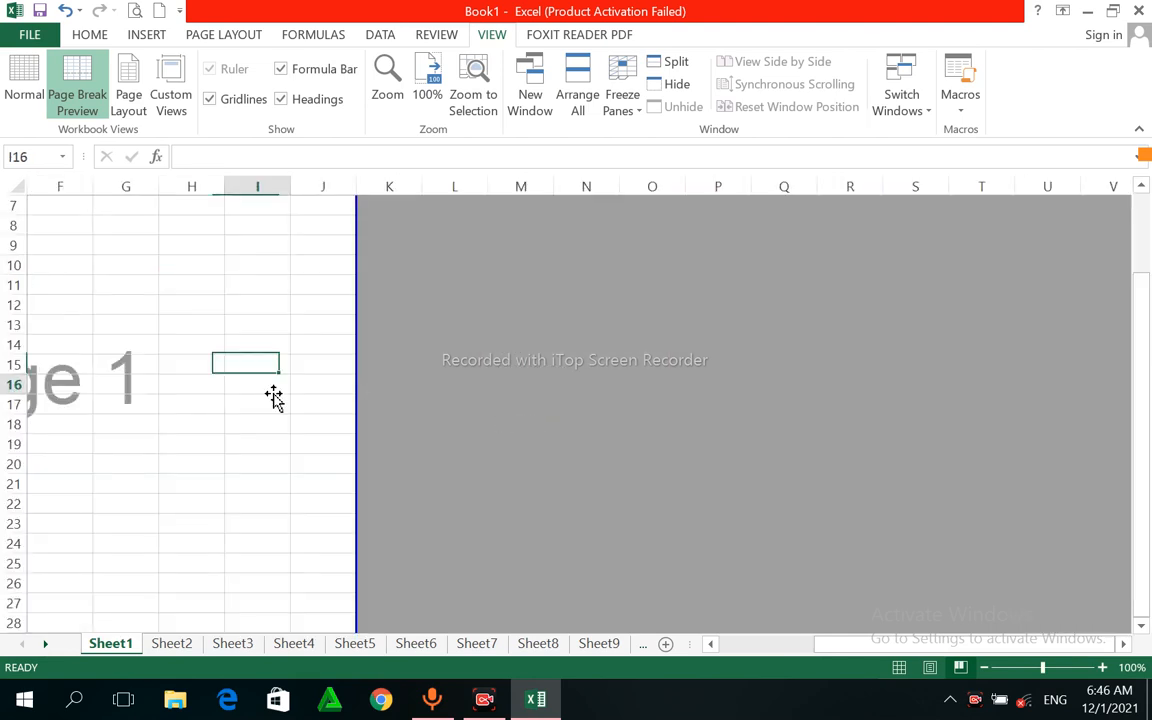
{"action": "key", "text": "Left"}
{"action": "key", "text": "Left"}
{"action": "key", "text": "Left"}
{"action": "key", "text": "Left"}
{"action": "key", "text": "Left"}
{"action": "key", "text": "Left"}
{"action": "key", "text": "Left"}
{"action": "key", "text": "Left"}
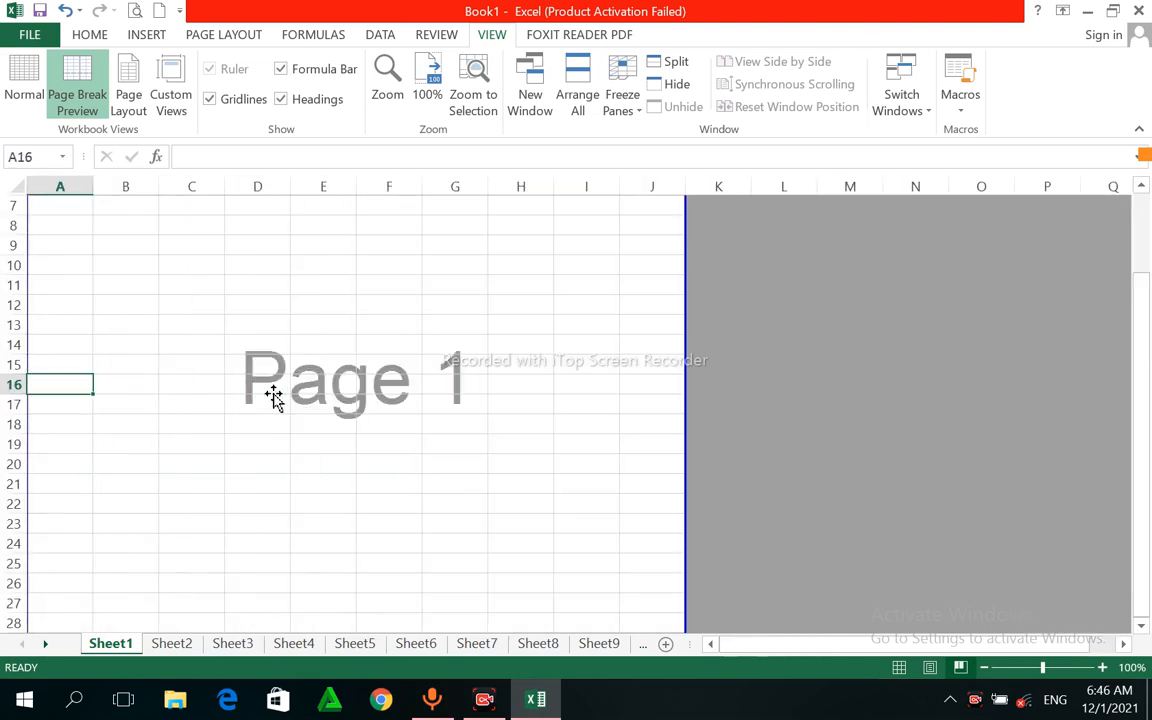
{"action": "key", "text": "Up"}
{"action": "key", "text": "Up"}
{"action": "key", "text": "Up"}
{"action": "key", "text": "Up"}
{"action": "key", "text": "Up"}
{"action": "key", "text": "Up"}
{"action": "key", "text": "Up"}
{"action": "key", "text": "Up"}
{"action": "key", "text": "Up"}
{"action": "key", "text": "Up"}
{"action": "key", "text": "Up"}
{"action": "key", "text": "Up"}
{"action": "key", "text": "Up"}
{"action": "key", "text": "Up"}
{"action": "key", "text": "Up"}
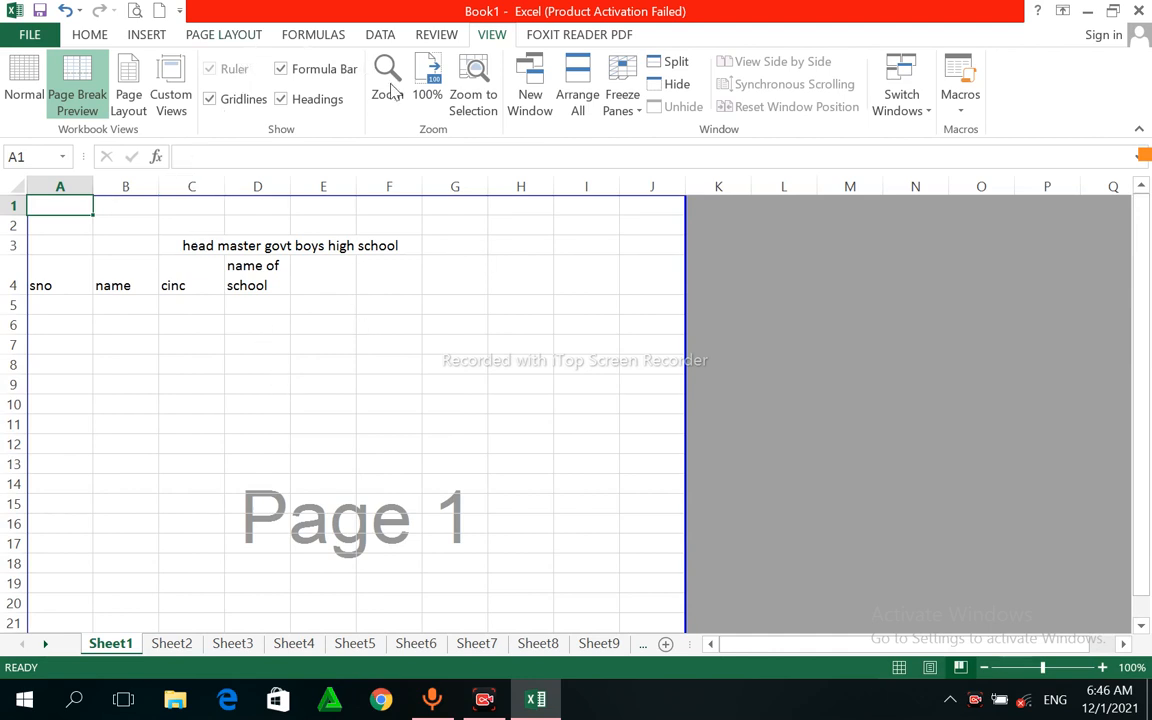
{"action": "left_click", "coordinate": [563, 383]}
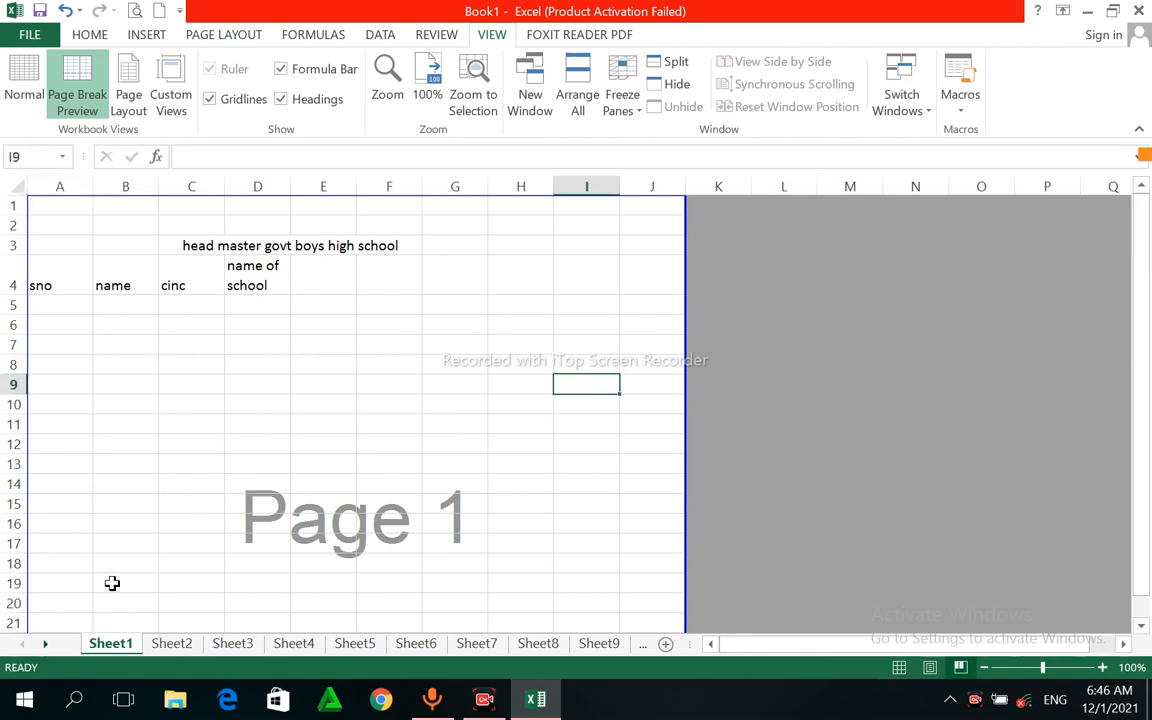
Open Sheet2, check it in Page Break Preview and return it to Normal view
{"action": "left_click", "coordinate": [176, 645]}
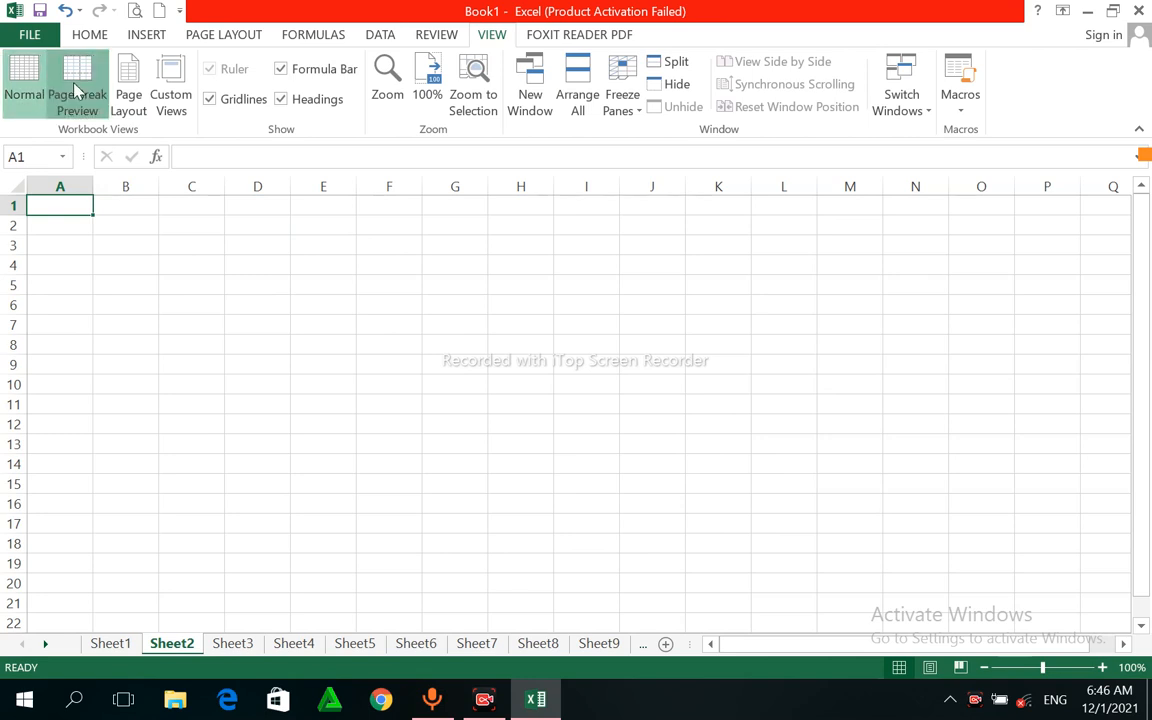
{"action": "left_click", "coordinate": [76, 93]}
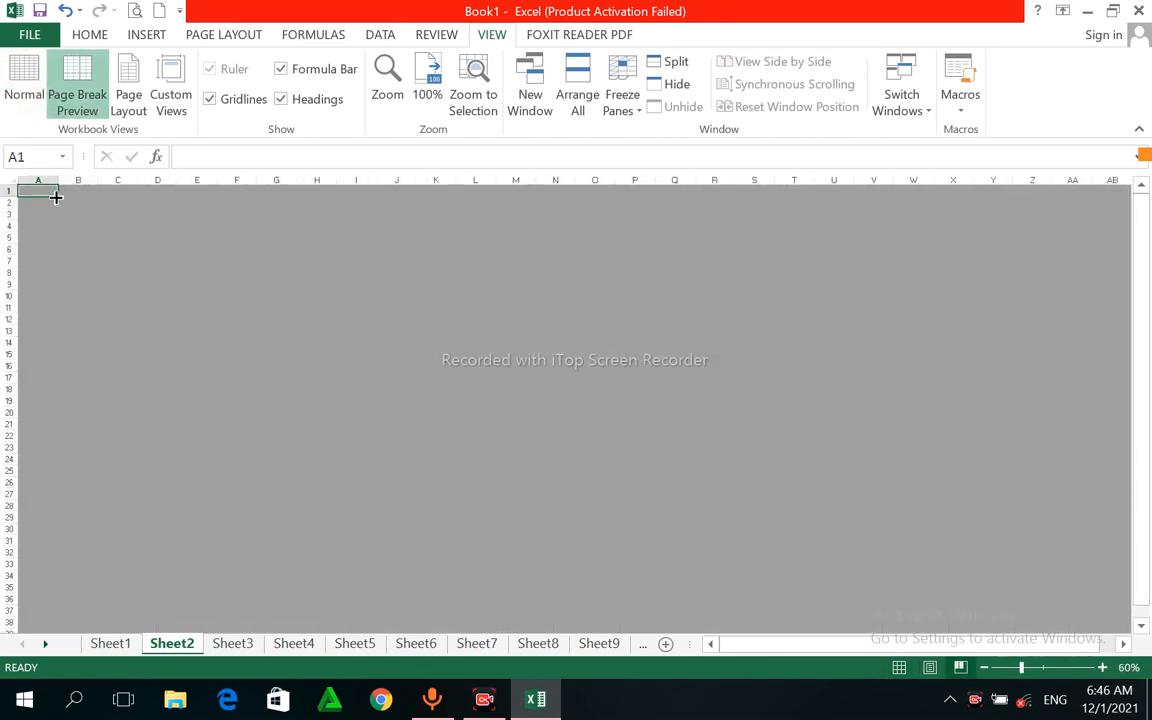
{"action": "left_click", "coordinate": [25, 80]}
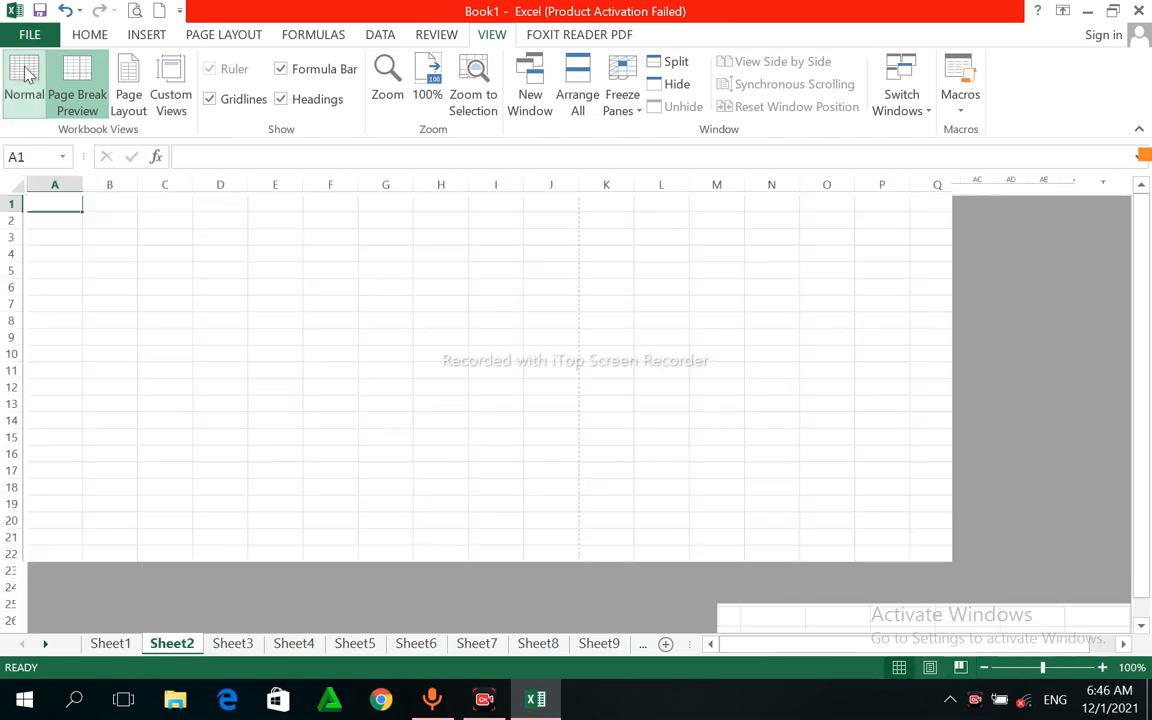
Enter the sample text "ghfhdkhjkjlkjlhj" in cell B2 and "ghdfghjhkljkl" in cell B3 of Sheet2
{"action": "left_click", "coordinate": [135, 230]}
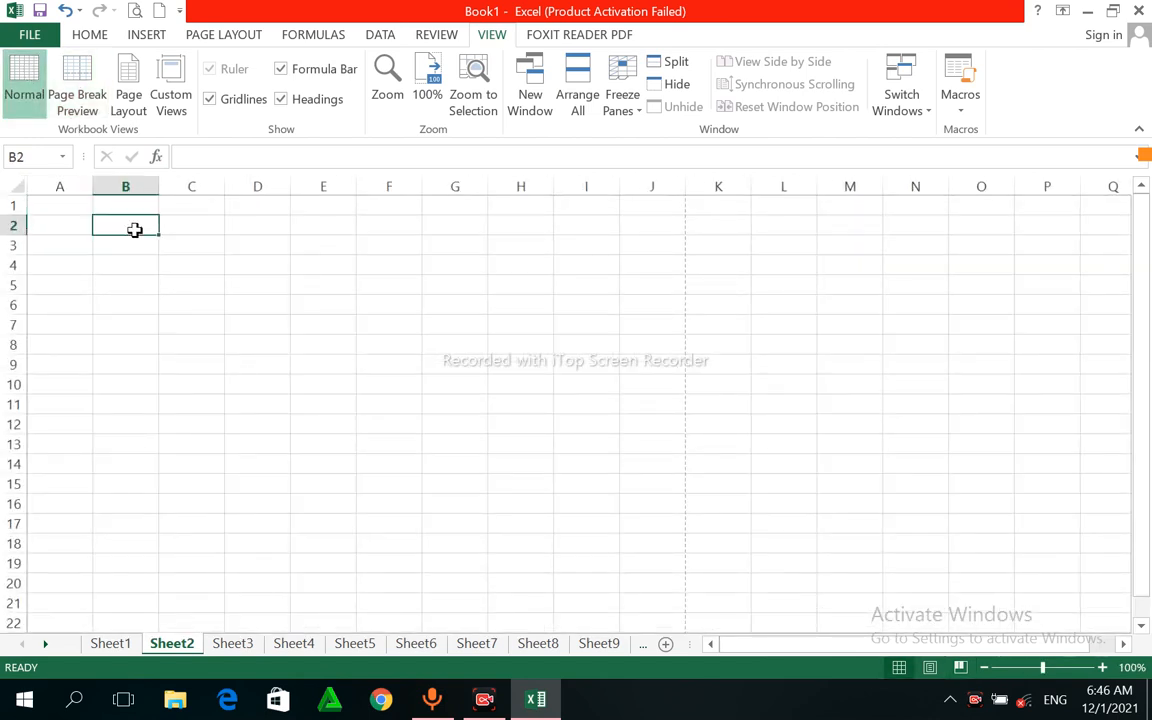
{"action": "type", "text": "ghfhdkhjkjlkjlhj"}
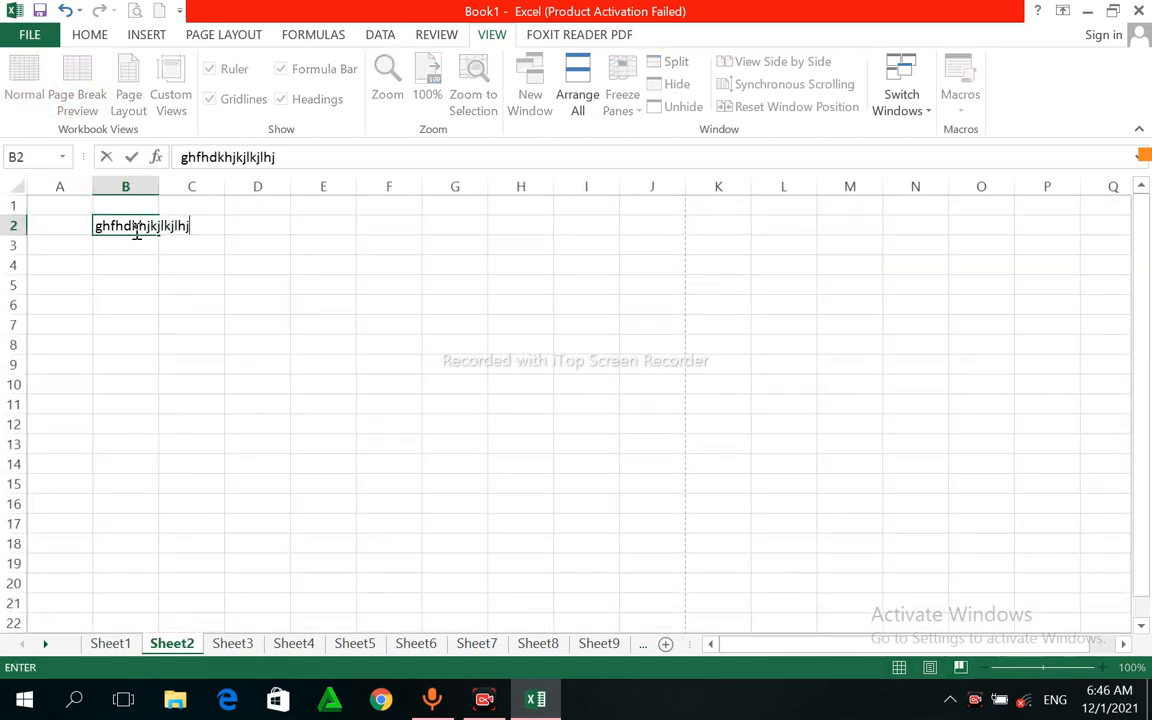
{"action": "key", "text": "Return"}
{"action": "type", "text": "ghdfghjhkljkl"}
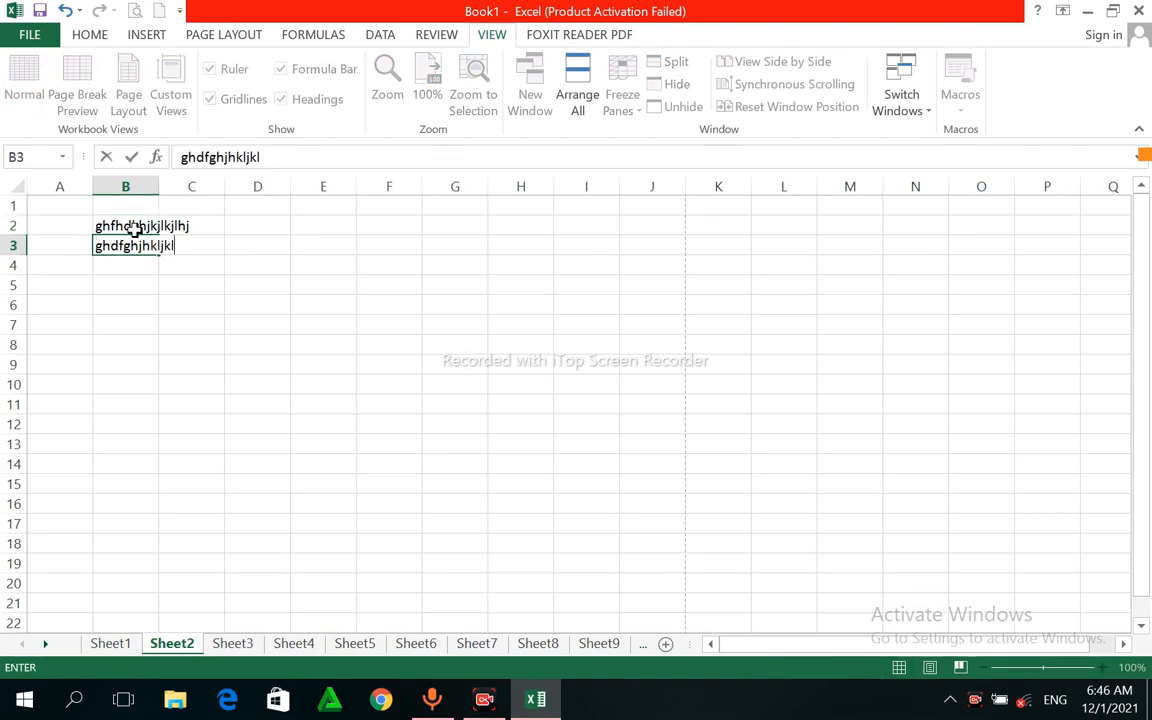
{"action": "left_click", "coordinate": [384, 322]}
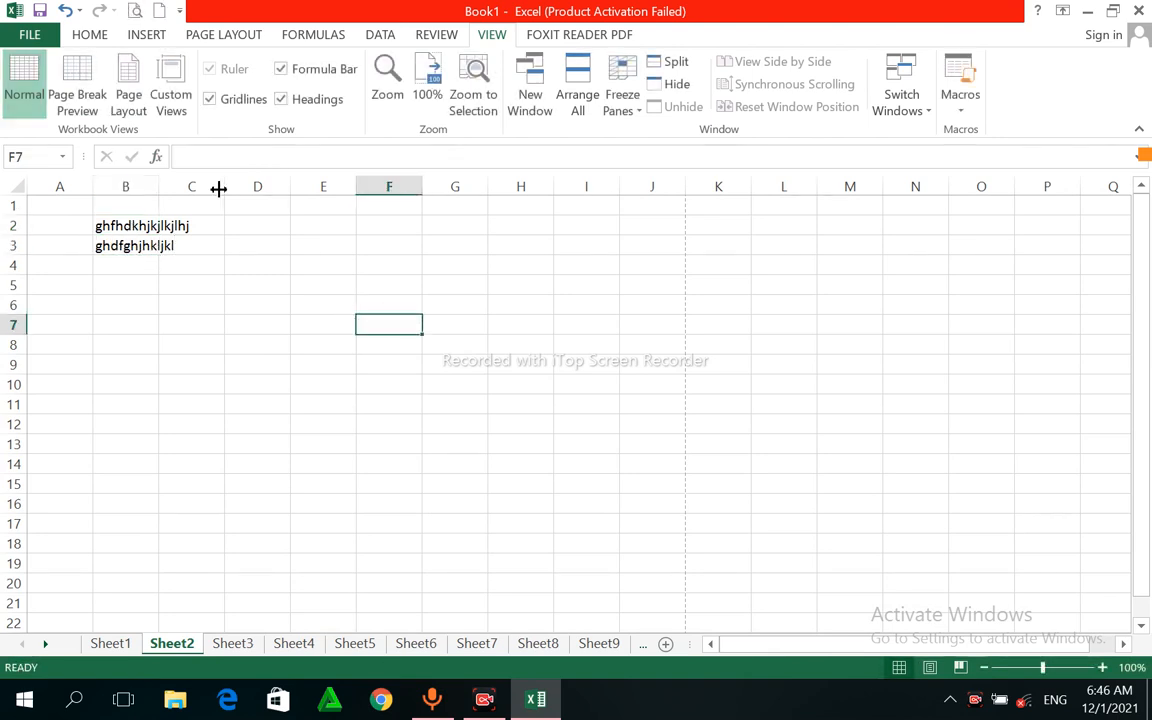
Show Sheet2 in Page Break Preview and extend its print area to column J and row 31
{"action": "left_click", "coordinate": [79, 82]}
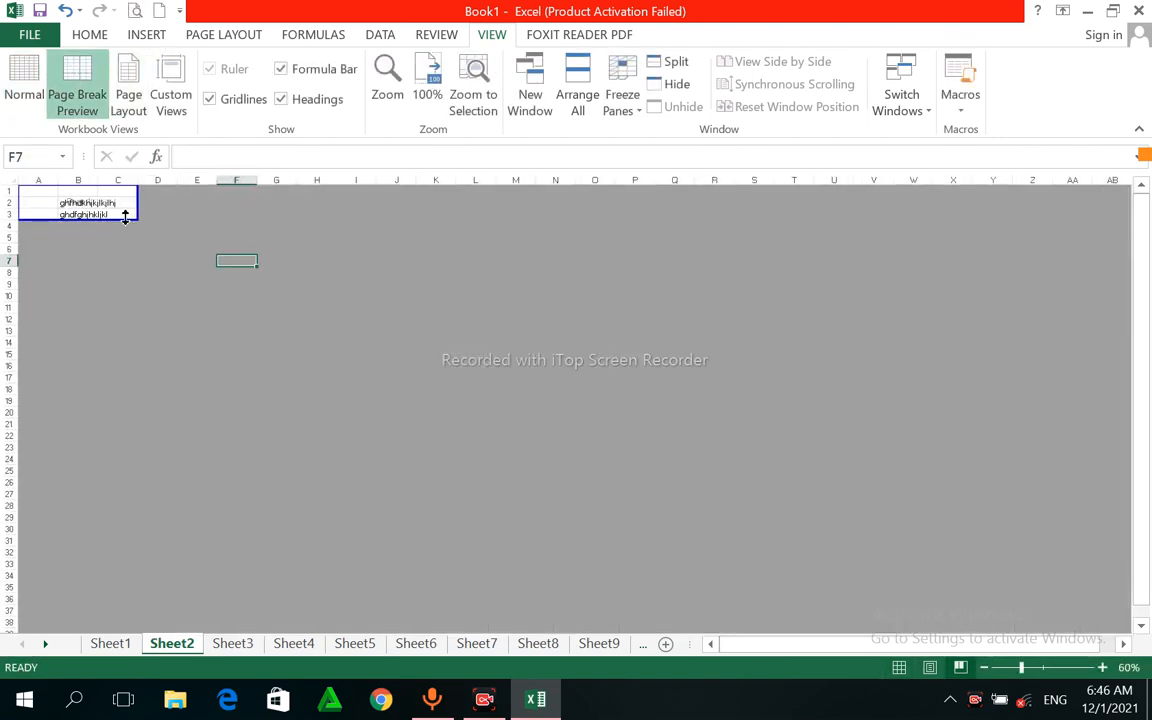
{"action": "left_click_drag", "start_coordinate": [126, 216], "coordinate": [671, 352]}
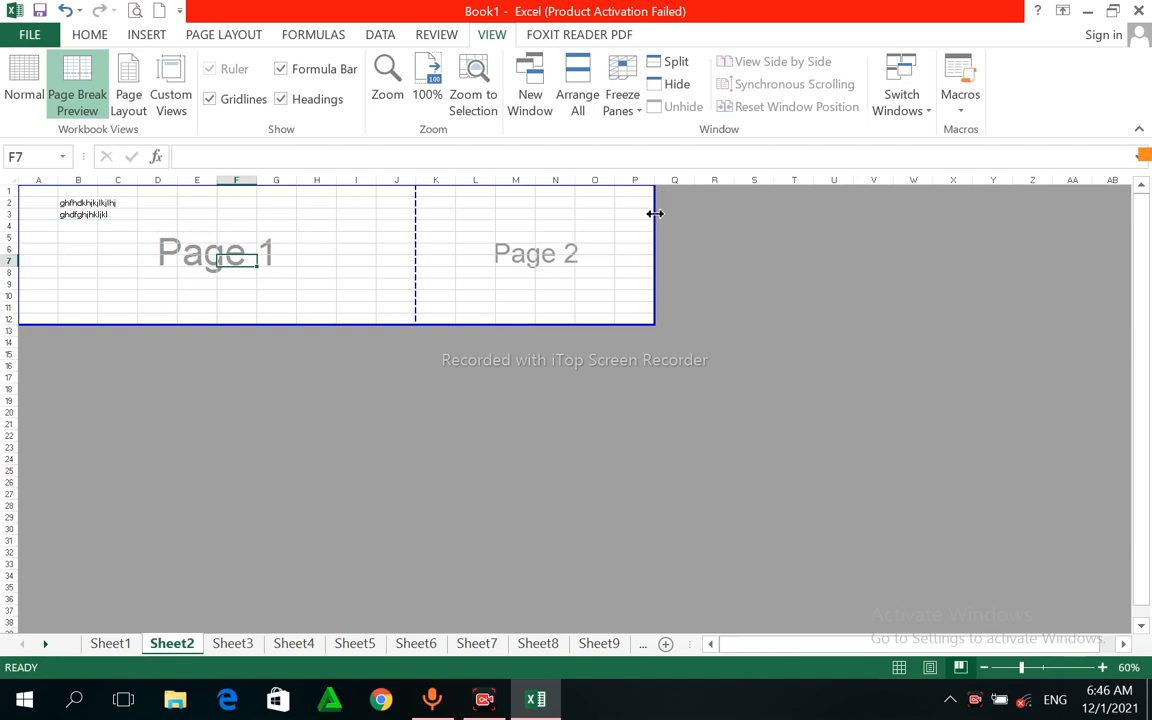
{"action": "left_click_drag", "start_coordinate": [653, 213], "coordinate": [417, 242]}
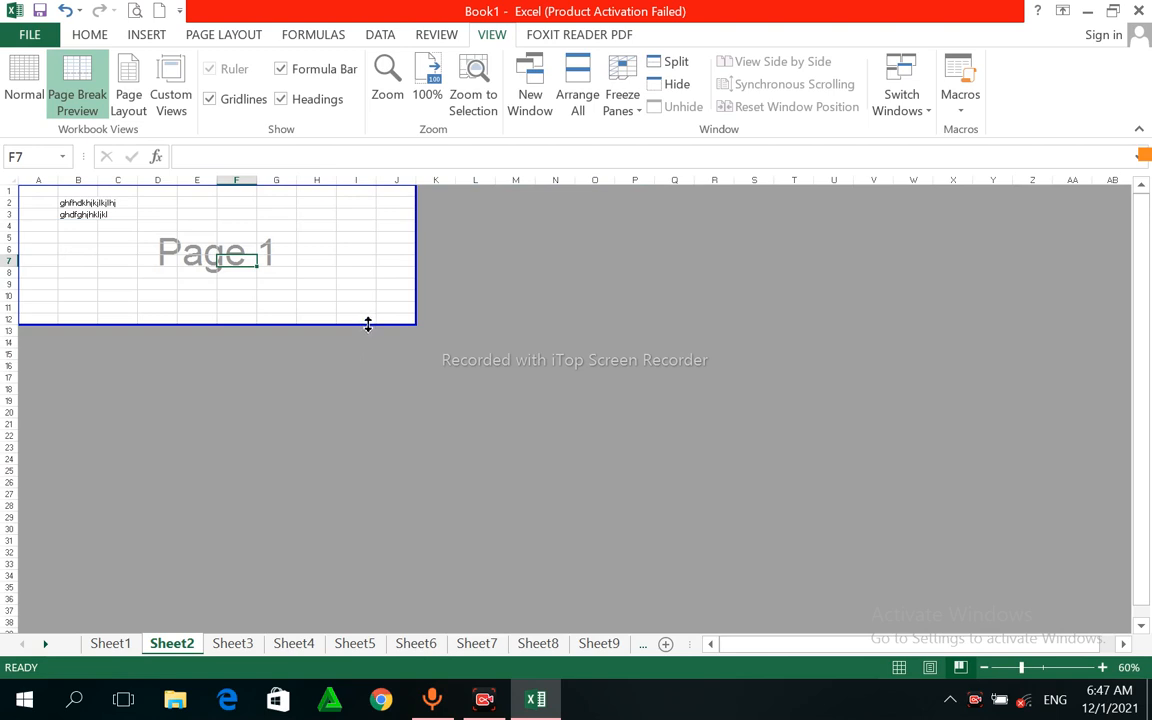
{"action": "left_click_drag", "start_coordinate": [368, 324], "coordinate": [362, 530]}
{"action": "left_click", "coordinate": [316, 375]}
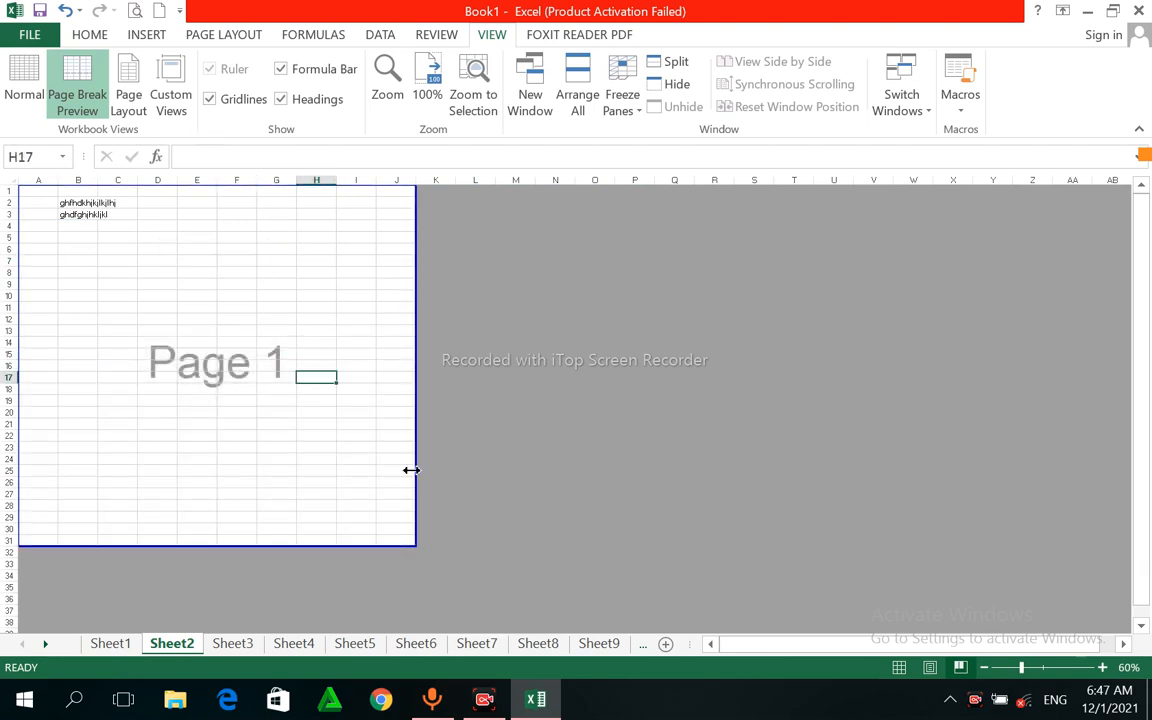
Return to Sheet1, check its print preview and go back to the worksheet
{"action": "left_click", "coordinate": [108, 645]}
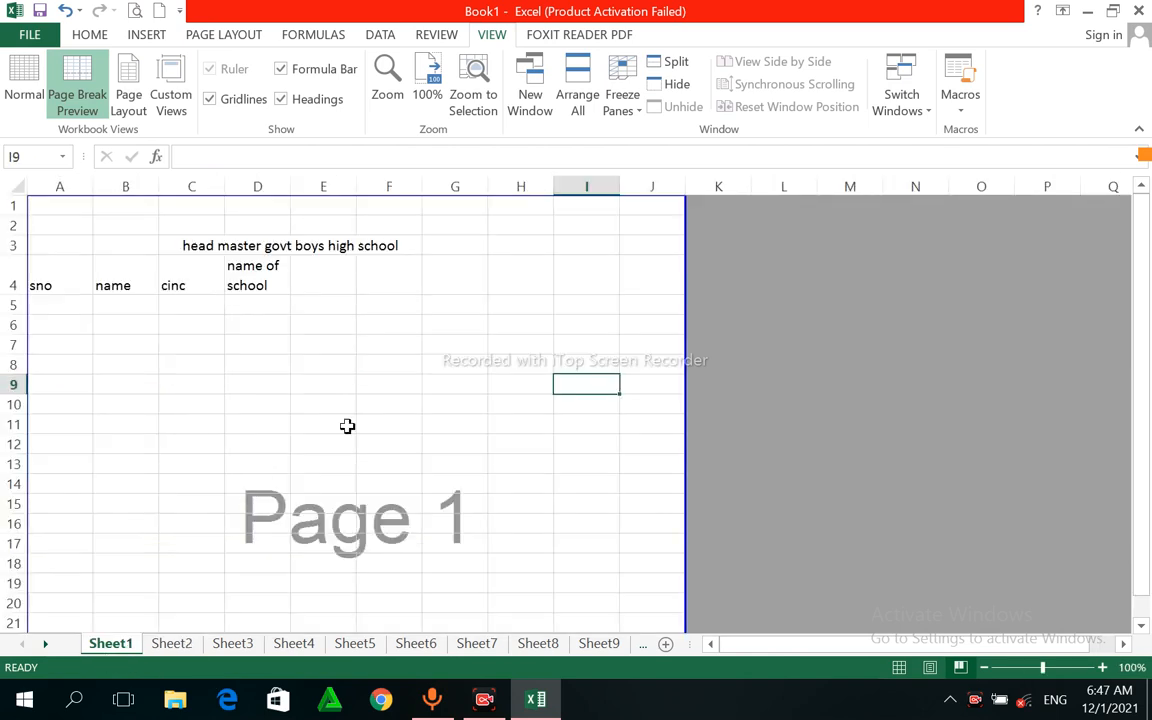
{"action": "left_click", "coordinate": [361, 427]}
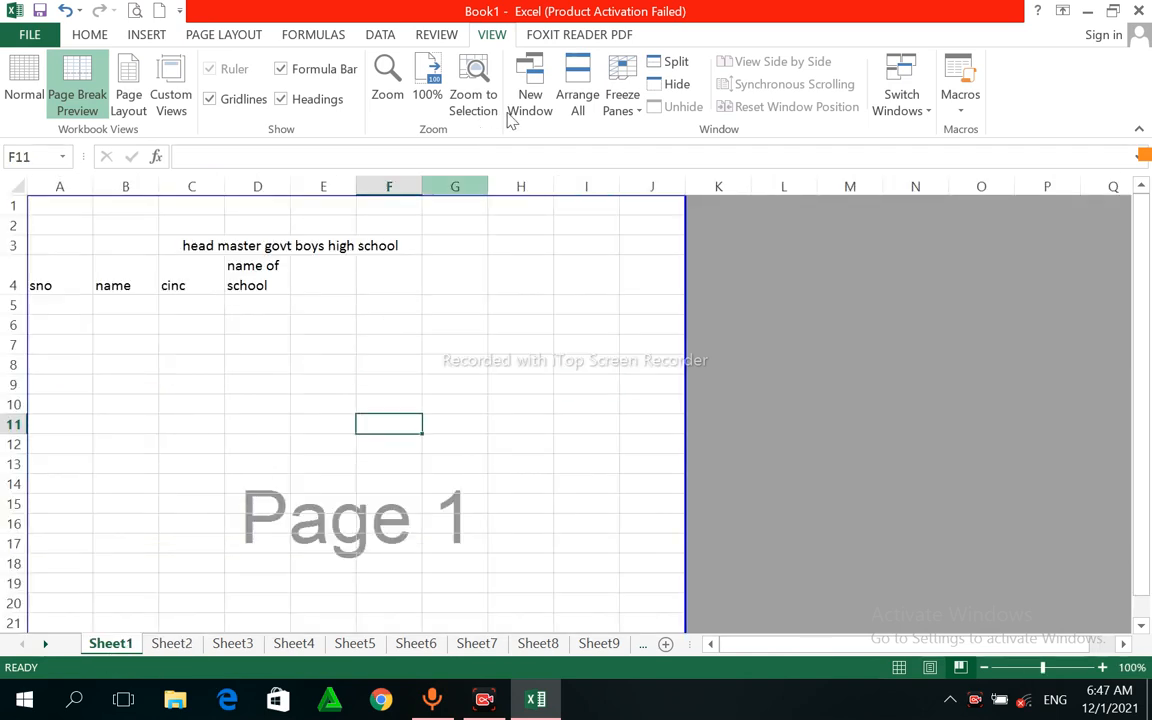
{"action": "left_click", "coordinate": [332, 331]}
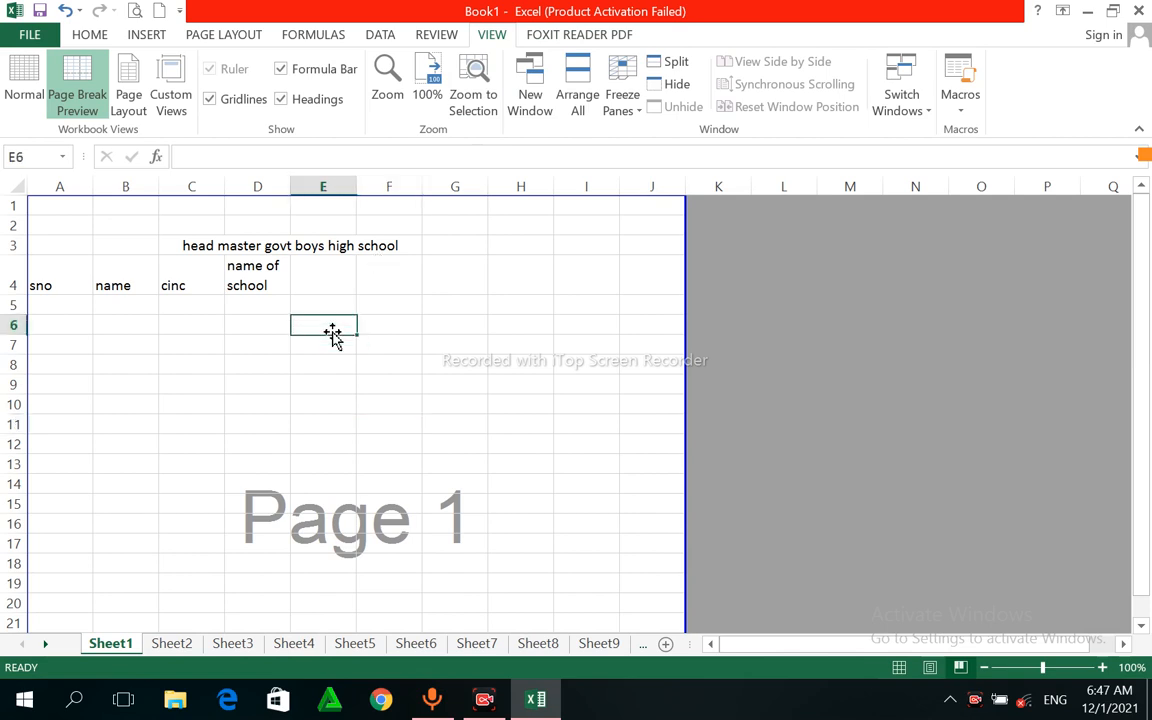
{"action": "left_click", "coordinate": [134, 10]}
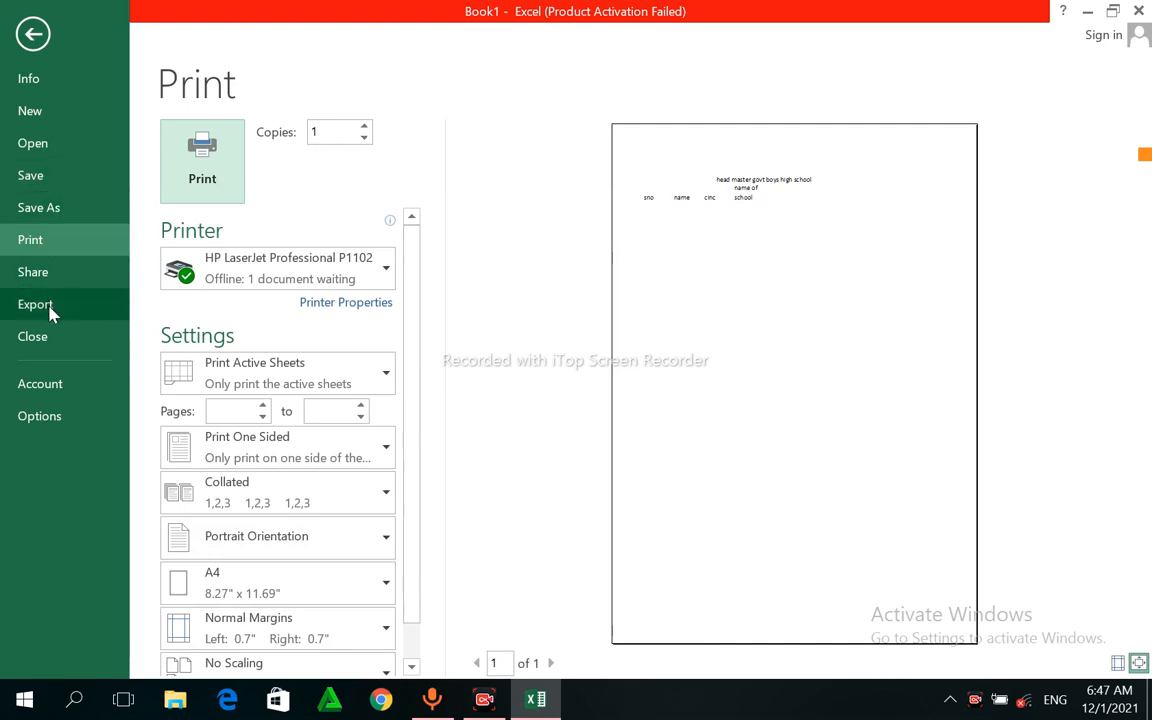
{"action": "left_click", "coordinate": [33, 34]}
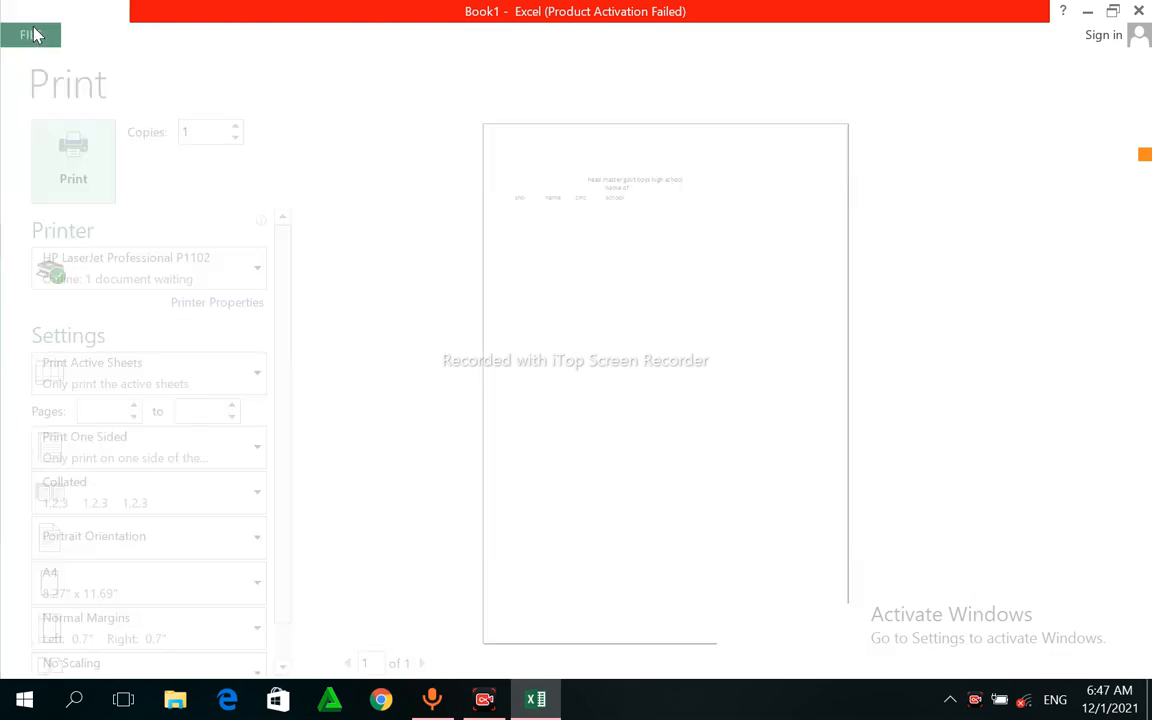
{"action": "left_click", "coordinate": [553, 426]}
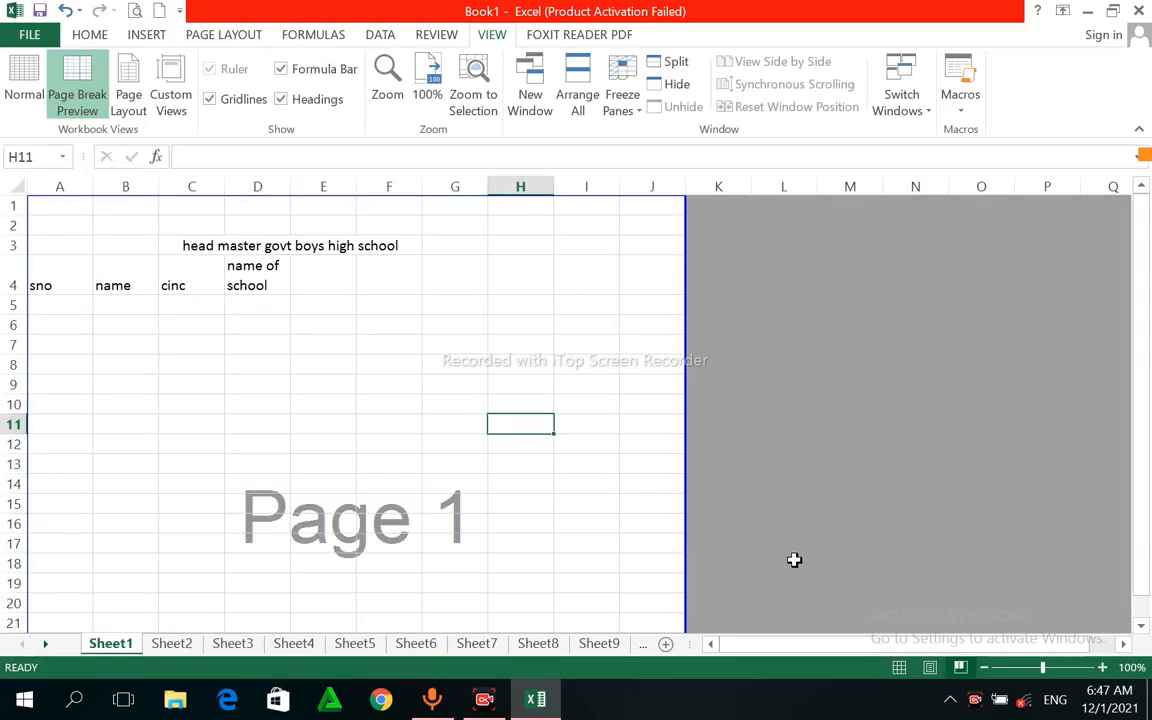
{"action": "left_click", "coordinate": [580, 541]}
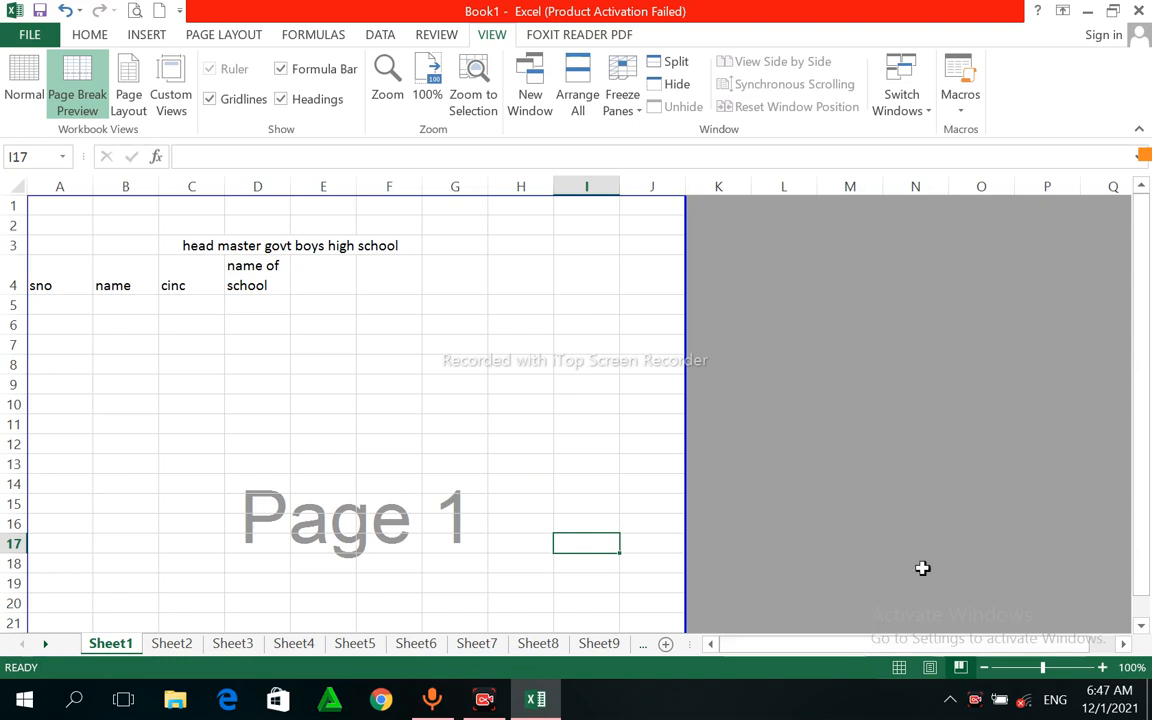
{"action": "left_click", "coordinate": [757, 462]}
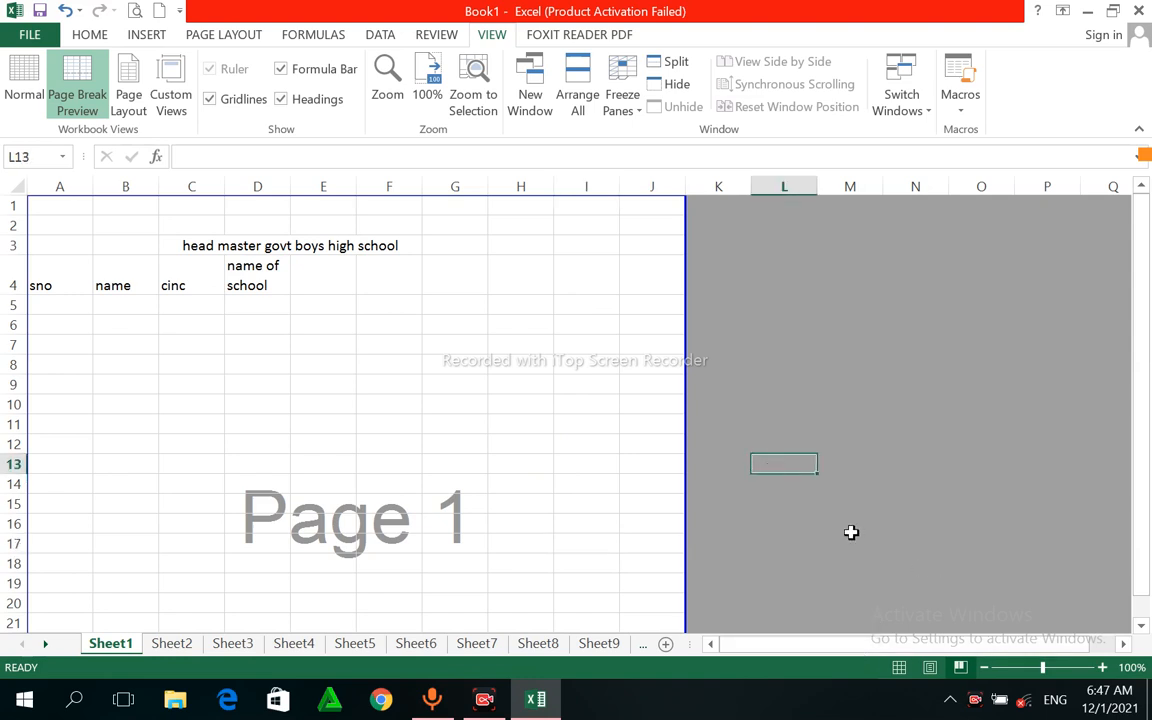
{"action": "left_click", "coordinate": [738, 558]}
{"action": "left_click", "coordinate": [530, 495]}
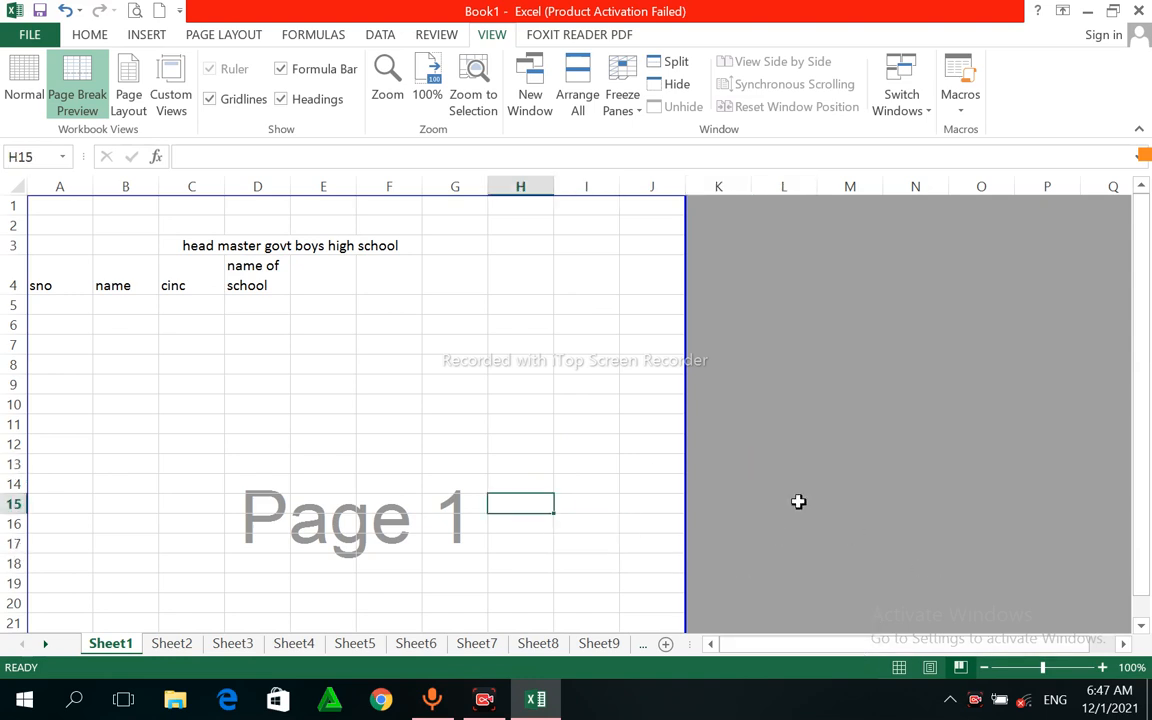